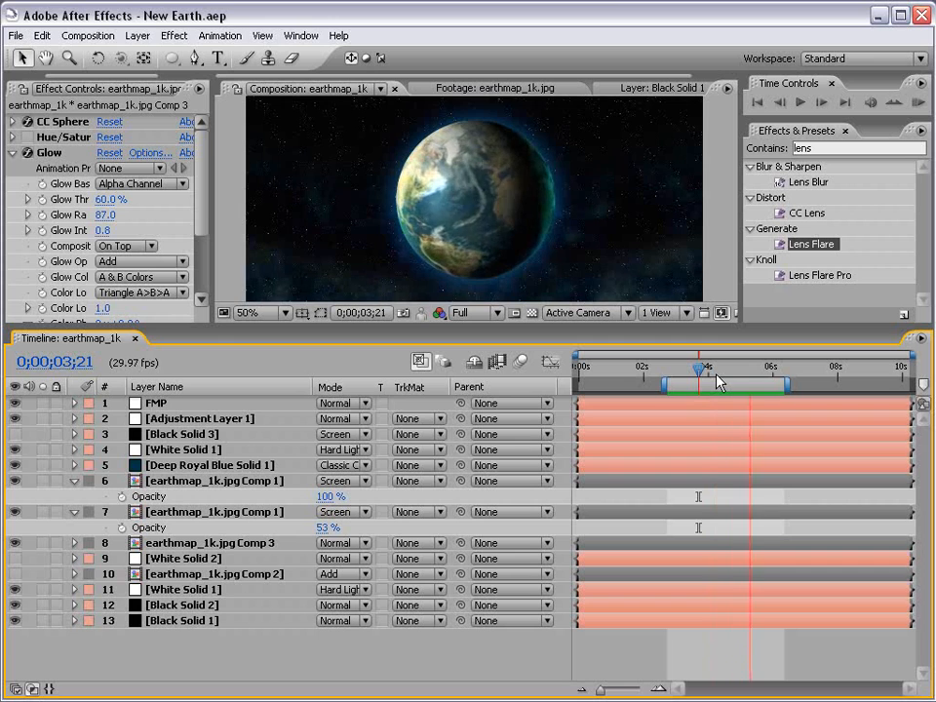
Preview the finished Earth animation around 0;00;03;20 and inspect the globe up close in an enlarged composition view
{"action": "key", "text": "space"}
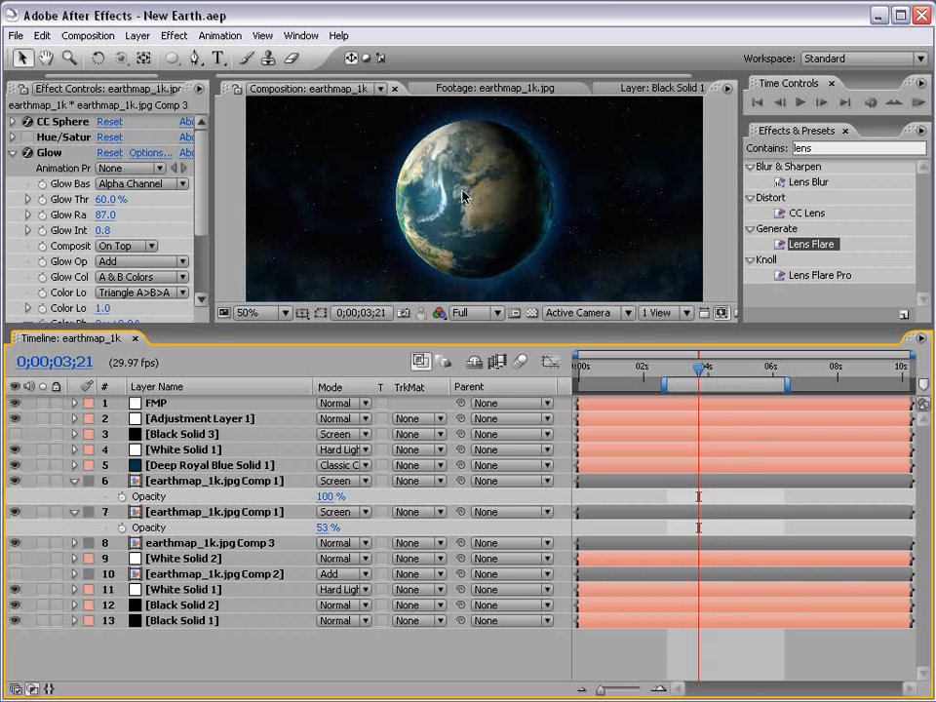
{"action": "mouse_move", "coordinate": [684, 380]}
{"action": "left_mouse_down"}
{"action": "mouse_move", "coordinate": [735, 373]}
{"action": "mouse_move", "coordinate": [697, 370]}
{"action": "left_mouse_up"}
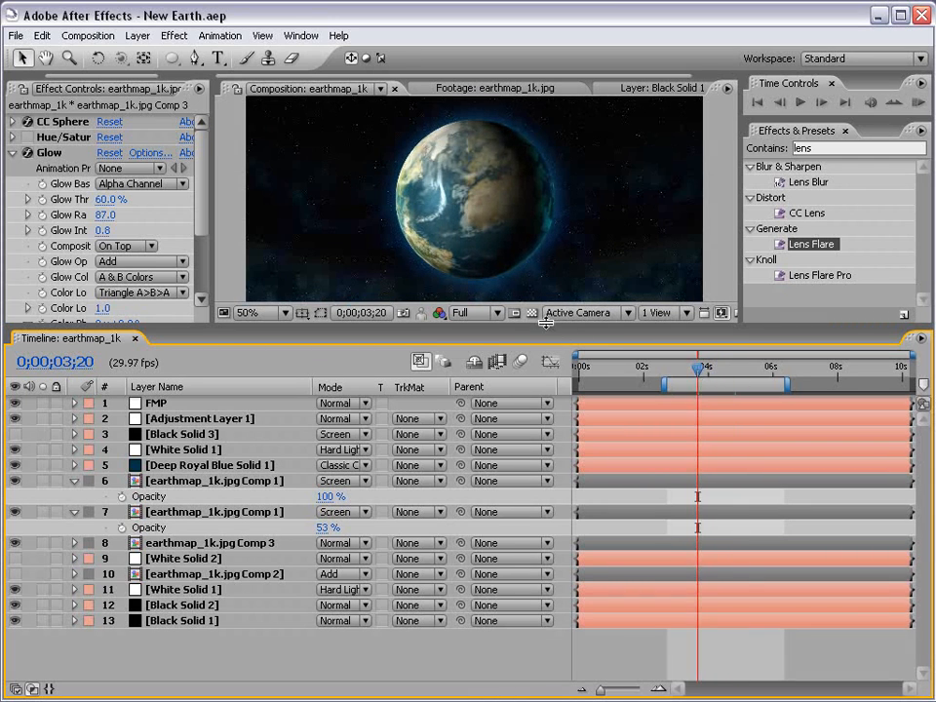
{"action": "left_click_drag", "start_coordinate": [545, 321], "coordinate": [546, 433]}
{"action": "scroll", "coordinate": [429, 296], "scroll_direction": "up", "scroll_amount": 2}
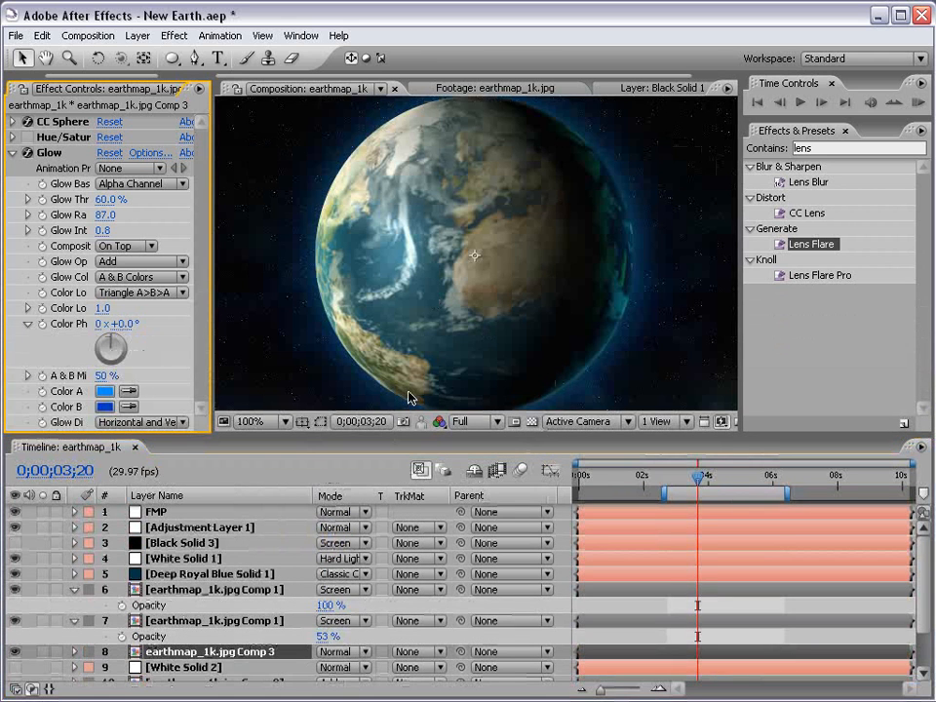
{"action": "scroll", "coordinate": [358, 365], "scroll_direction": "down", "scroll_amount": 2}
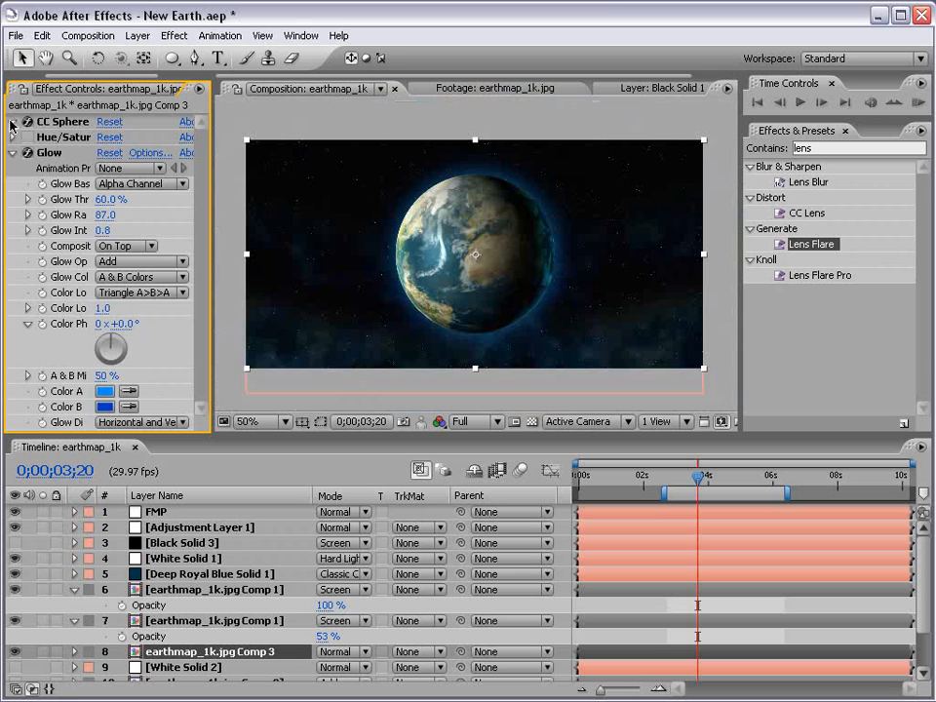
Rotate the globe with CC Sphere on earthmap_1k.jpg Comp 3, setting X rotation to 54° and Y rotation to 55.9°, and view it enlarged
{"action": "left_click", "coordinate": [12, 122]}
{"action": "left_click_drag", "start_coordinate": [117, 220], "coordinate": [161, 222]}
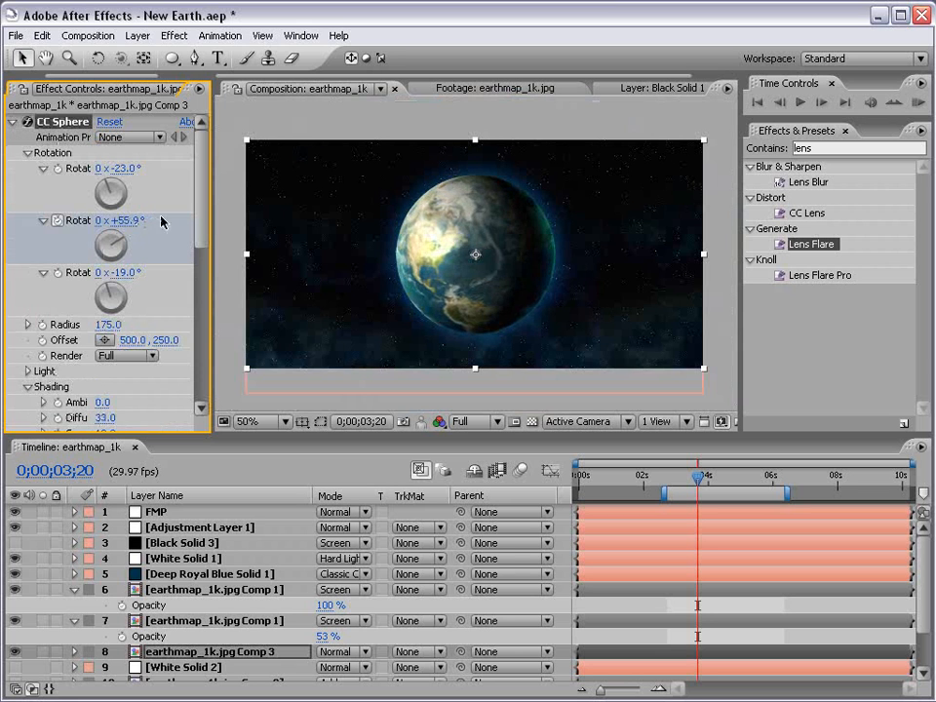
{"action": "left_click_drag", "start_coordinate": [122, 167], "coordinate": [183, 163]}
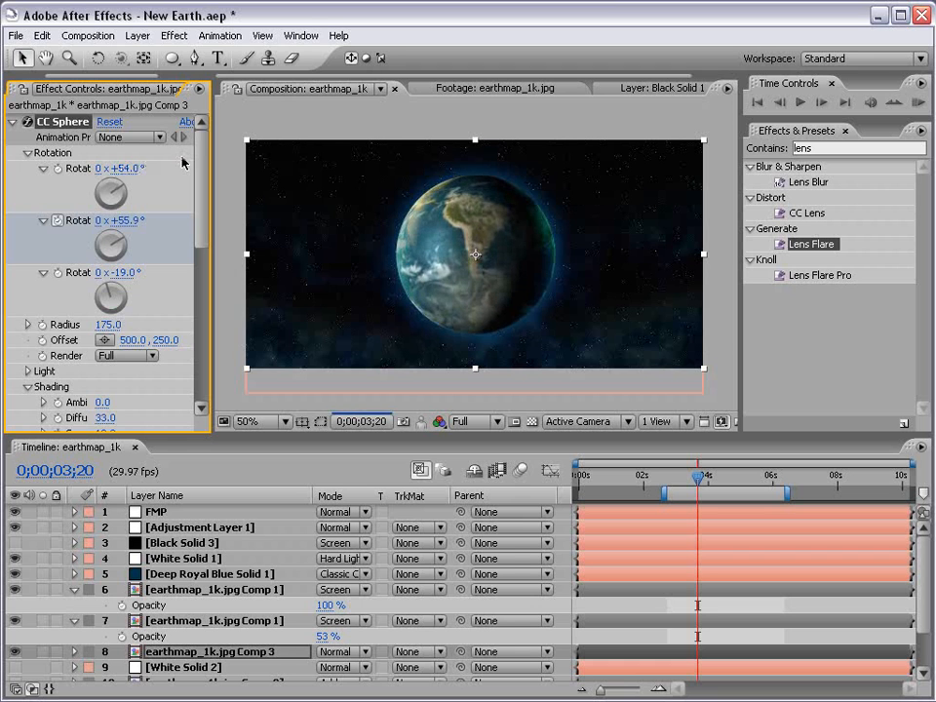
{"action": "key", "text": "grave"}
{"action": "key", "text": "grave"}
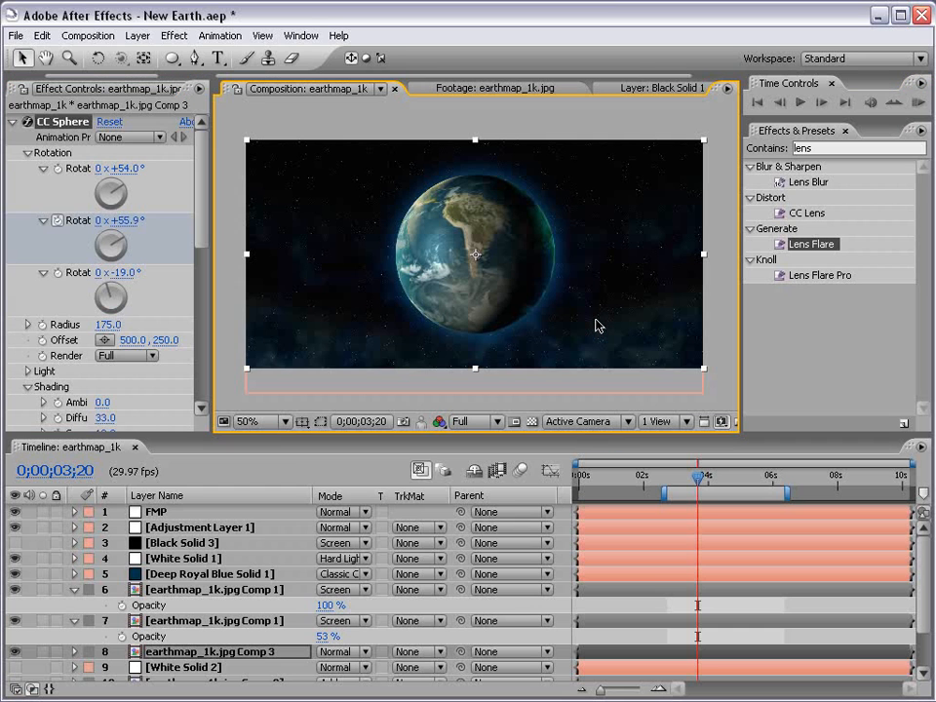
Show the Black Solid 3 layer, enable Hue/Saturation on earthmap_1k.jpg Comp 3, and preview the look up to 0;00;05;09
{"action": "left_click", "coordinate": [14, 542]}
{"action": "scroll", "coordinate": [167, 631], "scroll_direction": "down", "scroll_amount": 1}
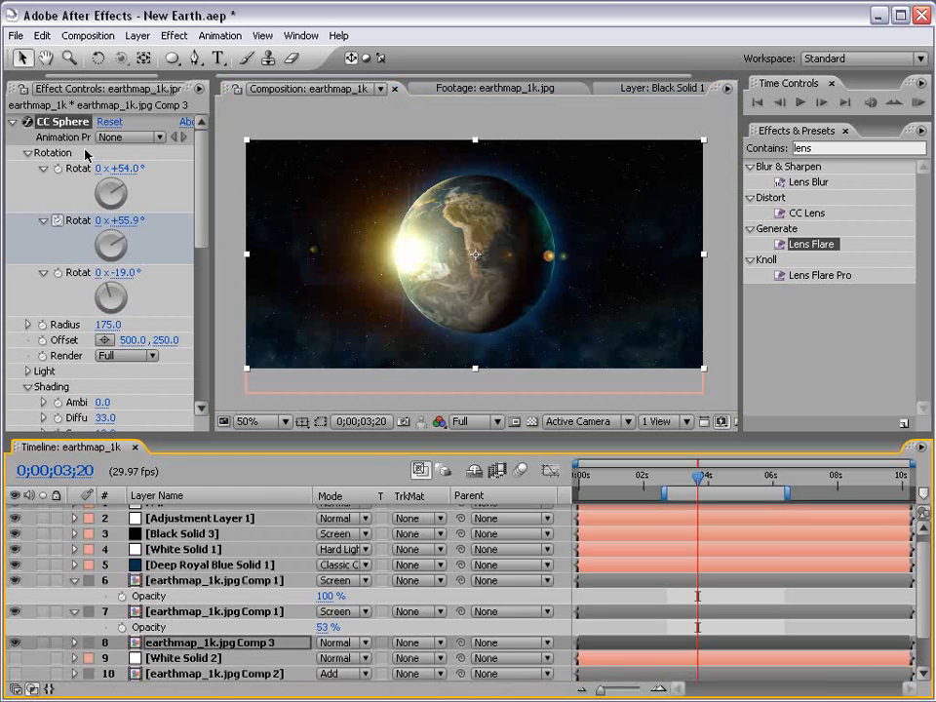
{"action": "left_click", "coordinate": [13, 122]}
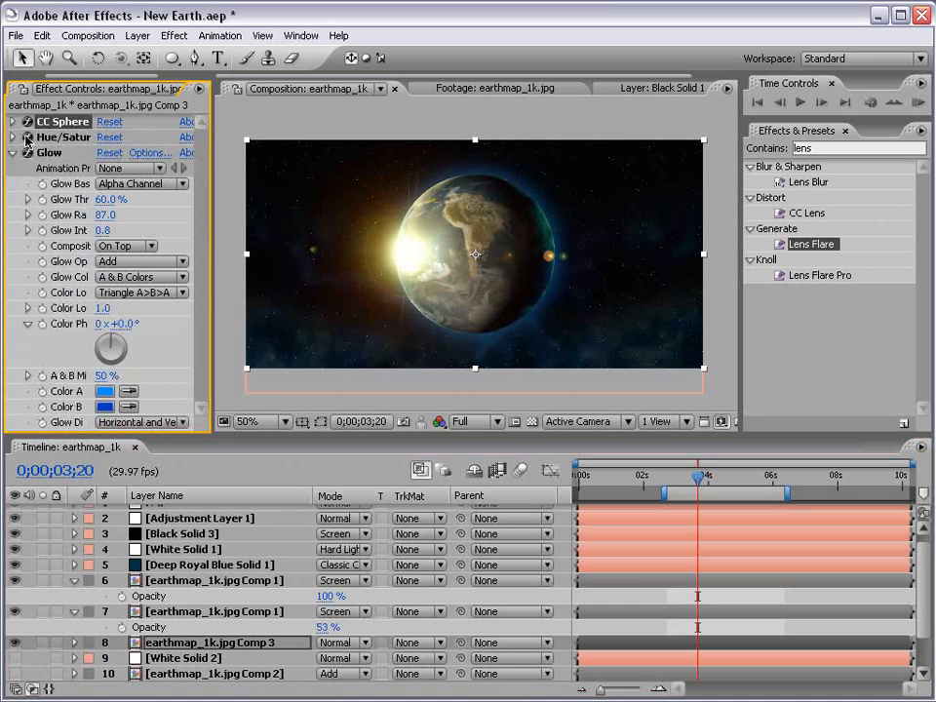
{"action": "left_click", "coordinate": [27, 138]}
{"action": "left_click_drag", "start_coordinate": [707, 487], "coordinate": [749, 483]}
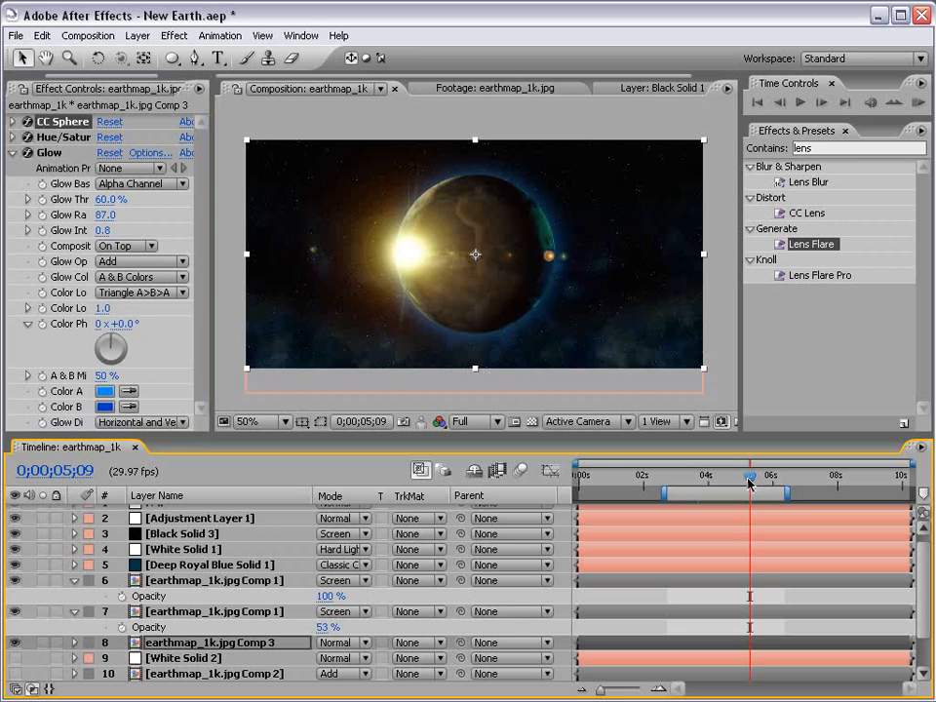
Hide the Black Solid 3 layer and disable Hue/Saturation on earthmap_1k.jpg Comp 3
{"action": "left_click", "coordinate": [15, 534]}
{"action": "left_click", "coordinate": [27, 137]}
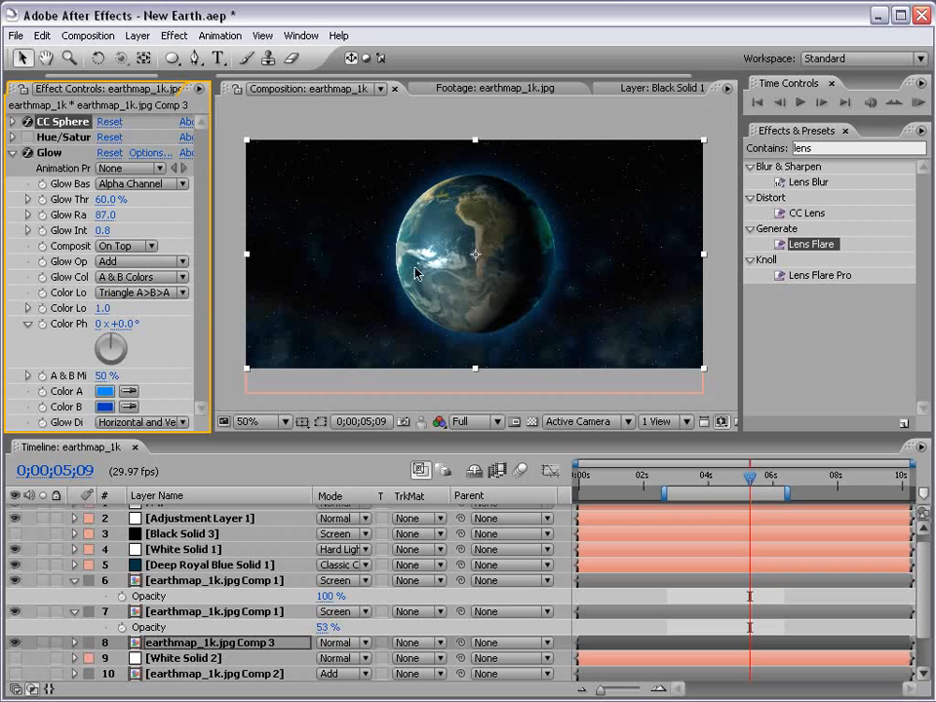
{"action": "left_click_drag", "start_coordinate": [692, 475], "coordinate": [727, 474]}
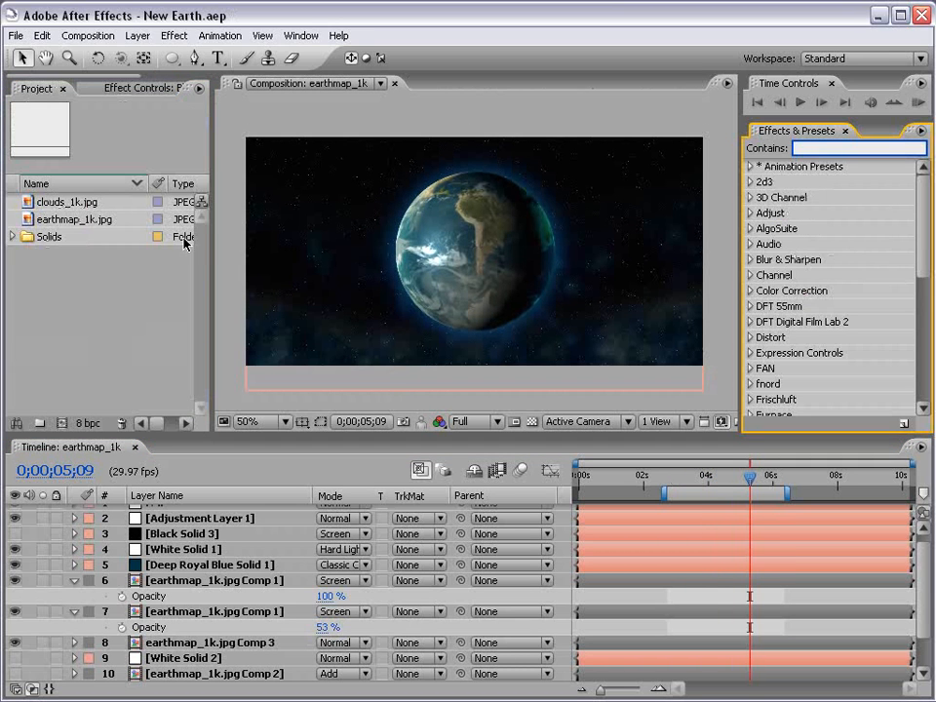
Examine the source images clouds_1k.jpg and earthmap_1k.jpg in the footage viewer, viewing the Earth map at 100%
{"action": "left_click", "coordinate": [62, 293]}
{"action": "double_click", "coordinate": [34, 203]}
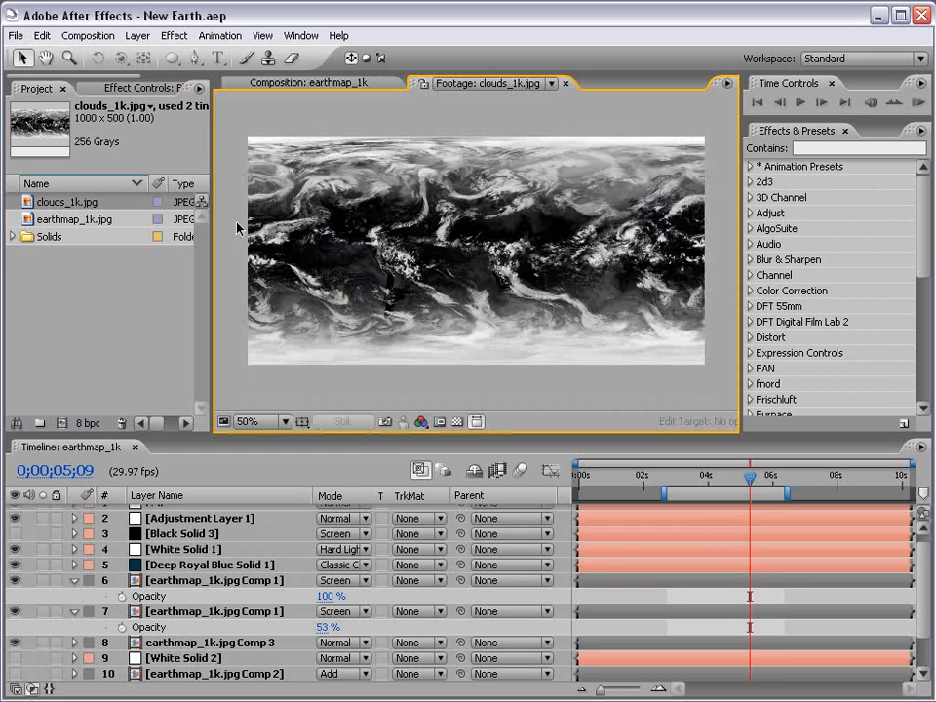
{"action": "double_click", "coordinate": [28, 219]}
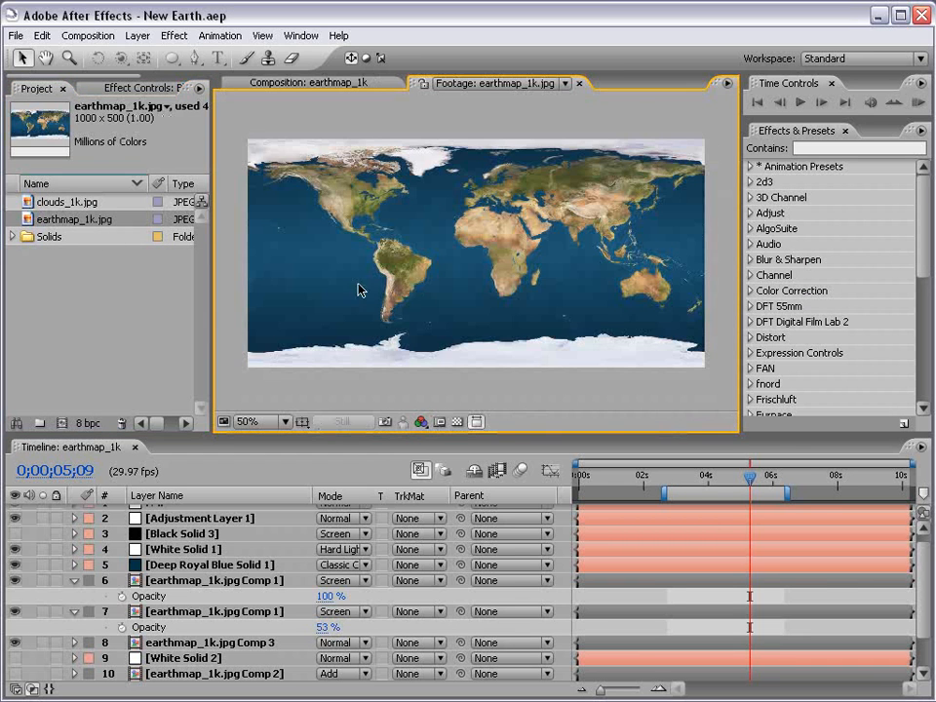
{"action": "key", "text": "grave"}
{"action": "key", "text": "slash"}
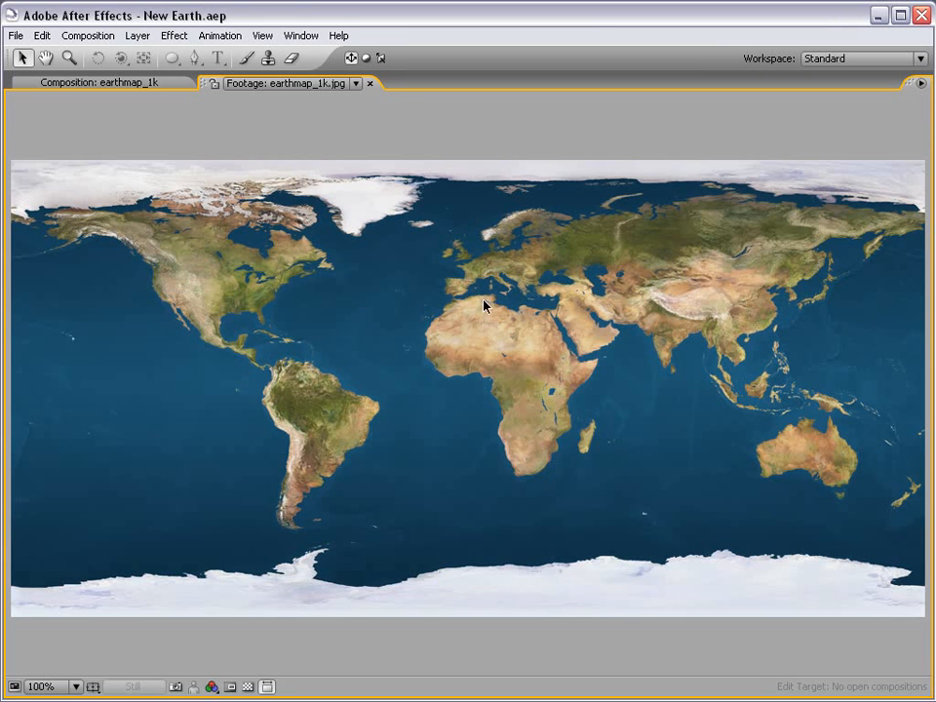
{"action": "key", "text": "grave"}
Create a new composition from earthmap_1k.jpg and accept its composition settings
{"action": "left_click", "coordinate": [122, 303]}
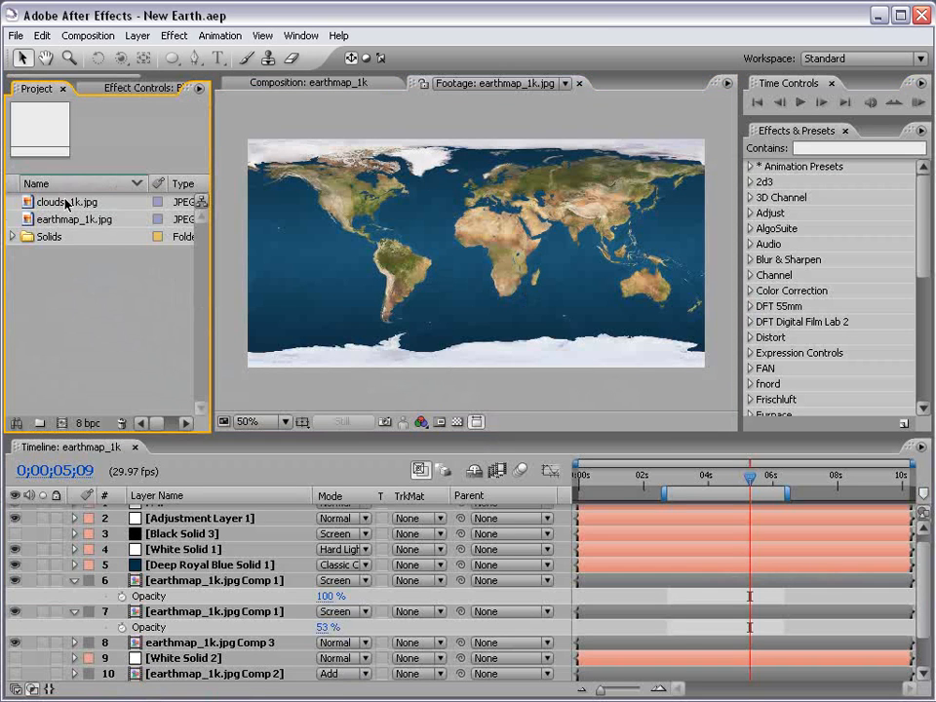
{"action": "left_click_drag", "start_coordinate": [60, 223], "coordinate": [60, 426]}
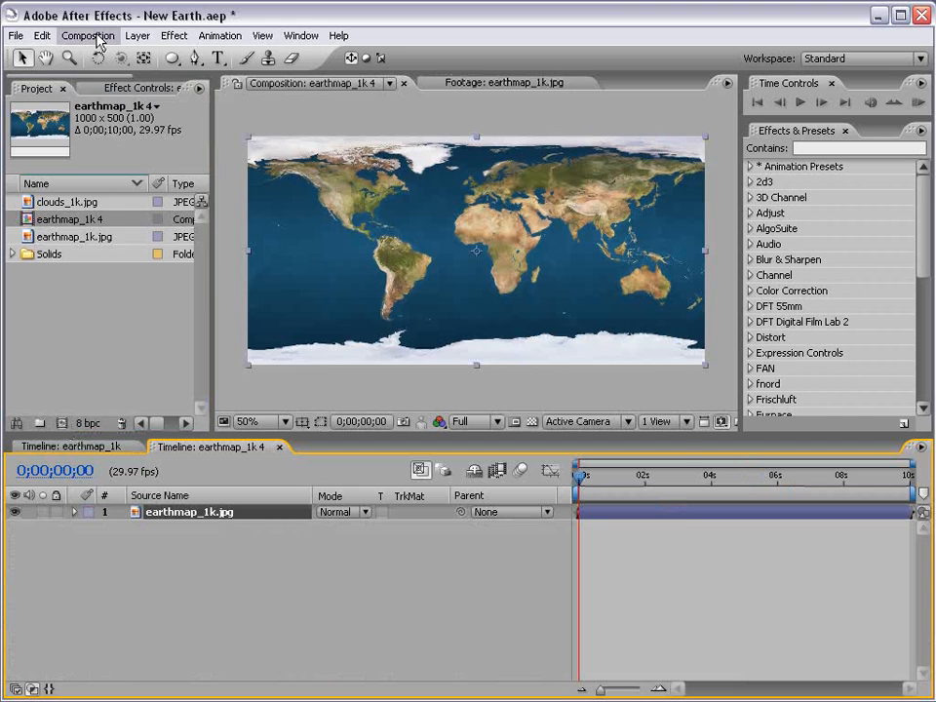
{"action": "left_click", "coordinate": [87, 35]}
{"action": "left_click", "coordinate": [86, 78]}
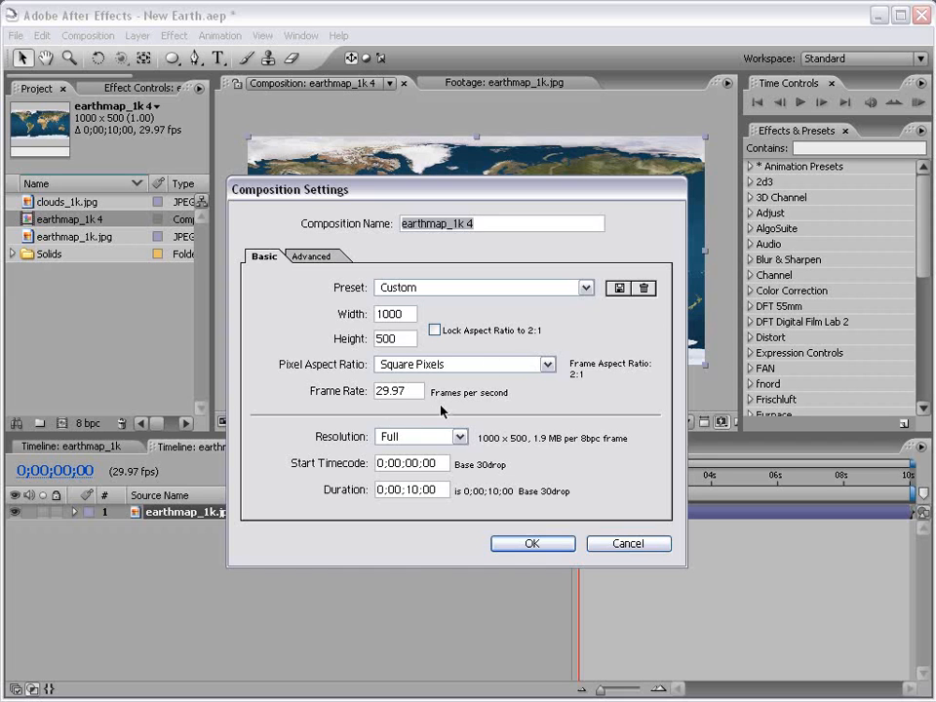
{"action": "left_click", "coordinate": [532, 544]}
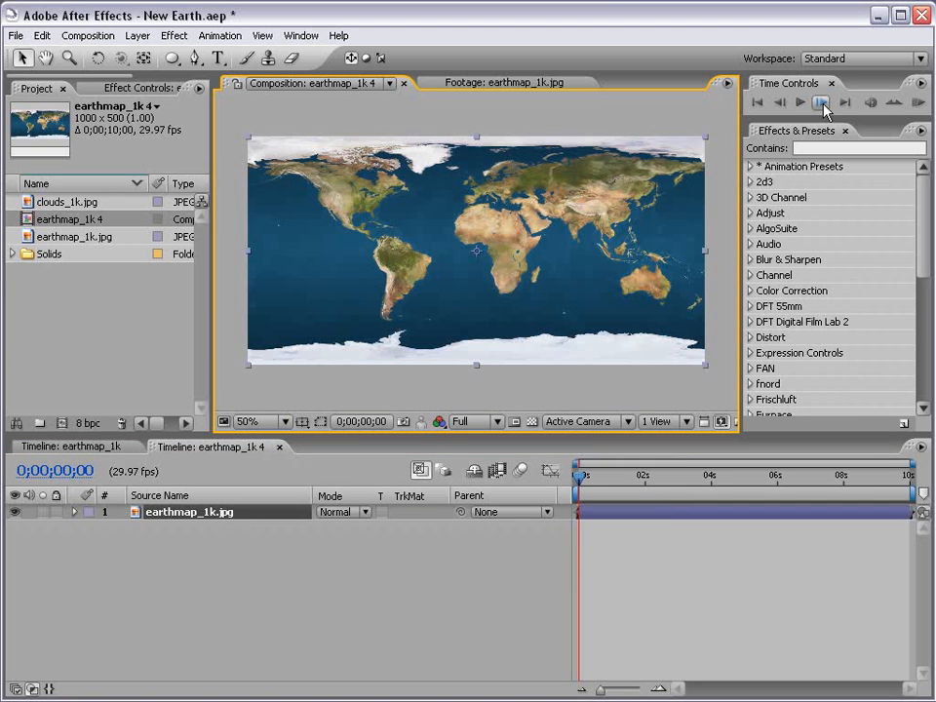
Find the CC Sphere effect, apply it to the earthmap_1k.jpg layer, and widen the effect settings area
{"action": "left_click", "coordinate": [824, 148]}
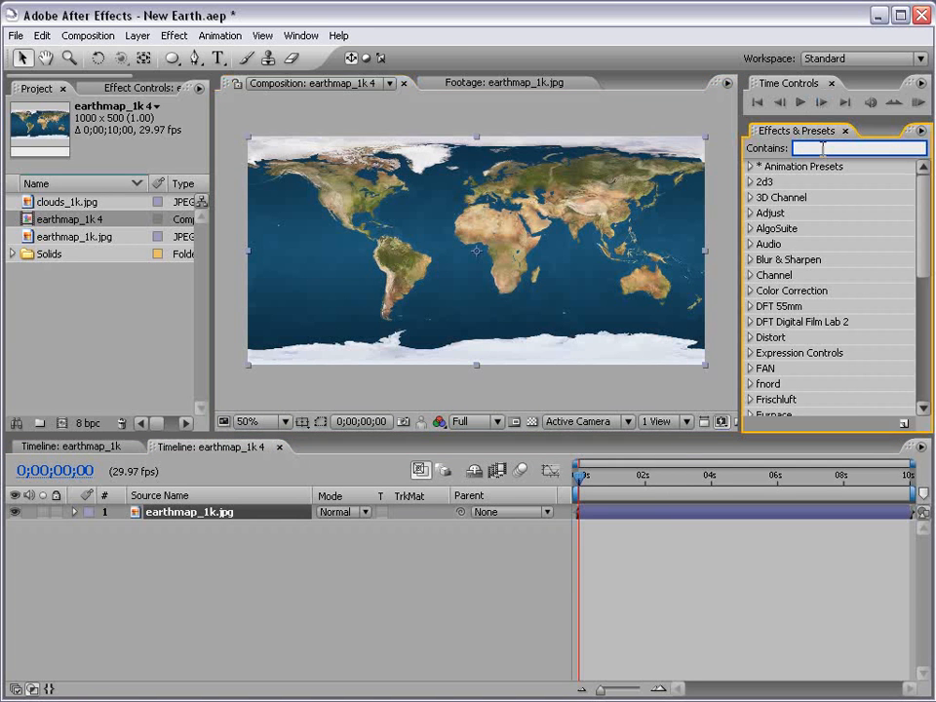
{"action": "type", "text": "cc"}
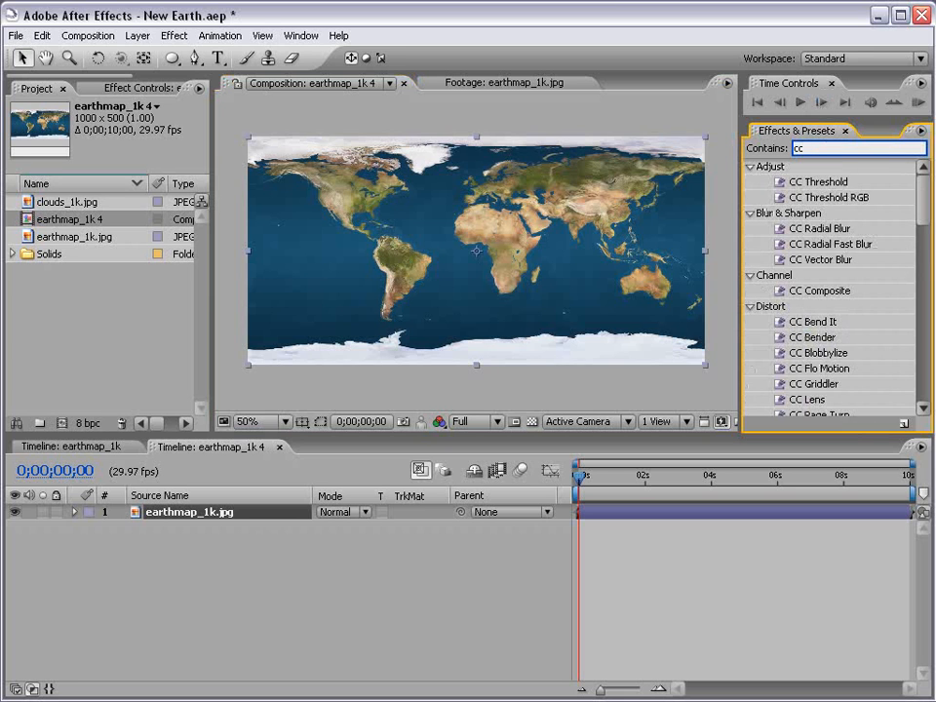
{"action": "type", "text": " sphe"}
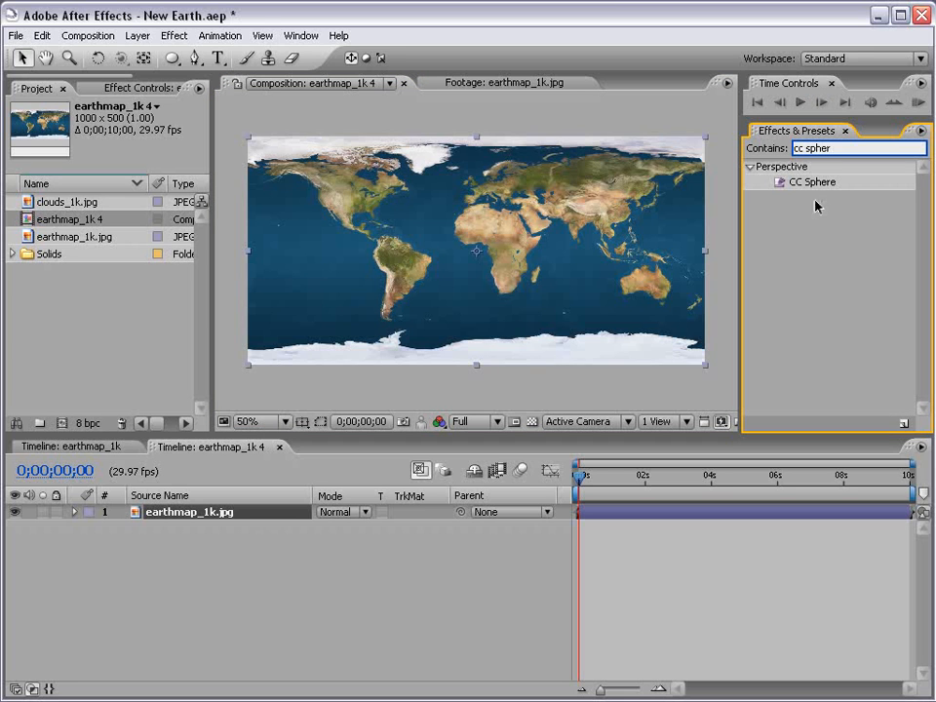
{"action": "type", "text": "r"}
{"action": "left_click_drag", "start_coordinate": [808, 184], "coordinate": [432, 265]}
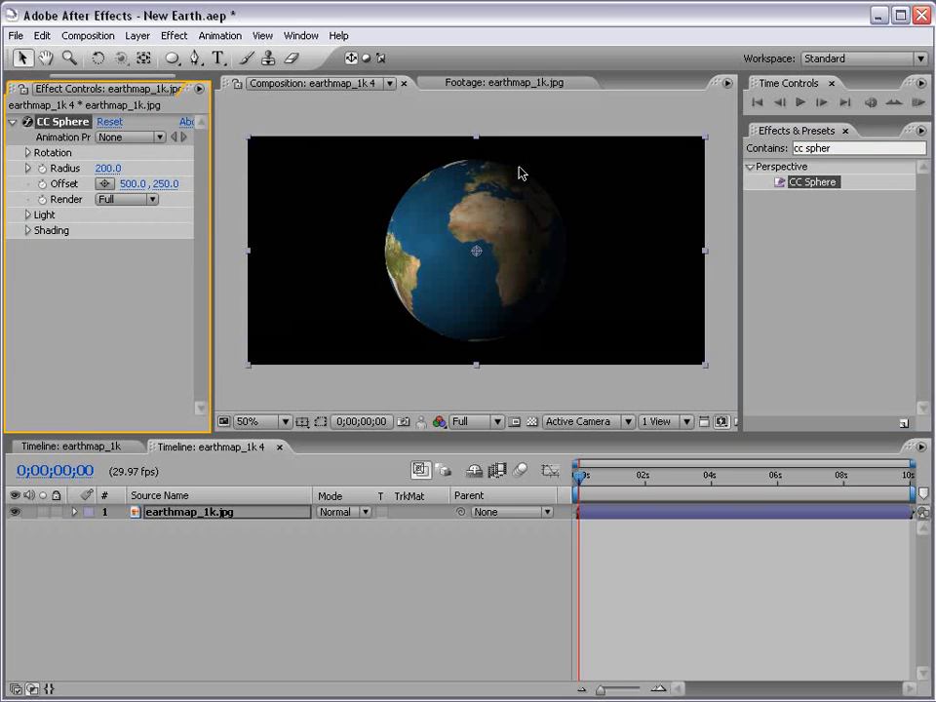
{"action": "left_click_drag", "start_coordinate": [210, 248], "coordinate": [246, 250]}
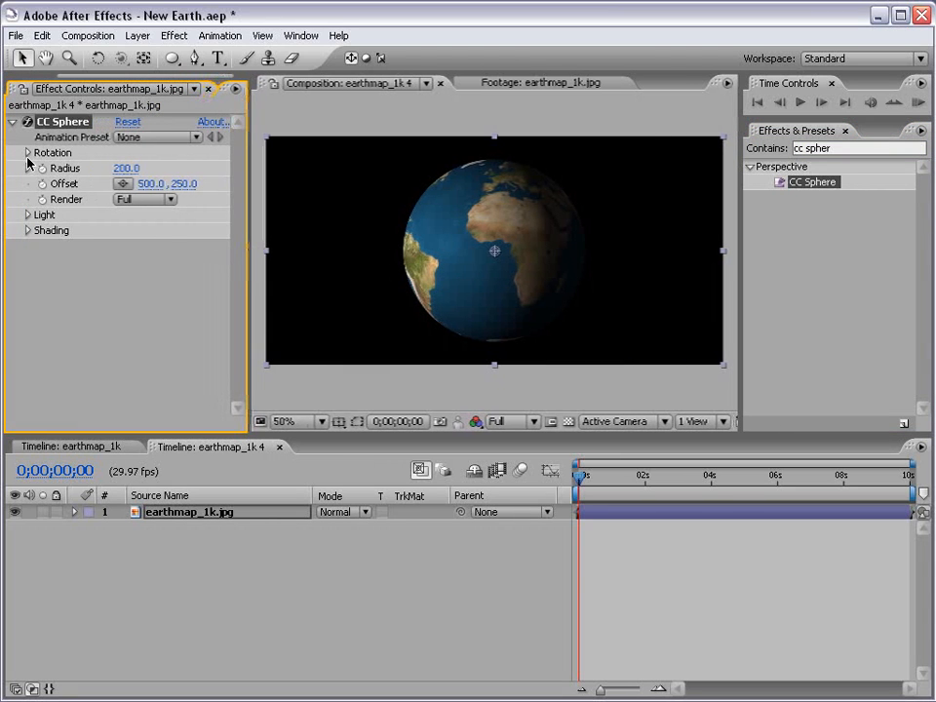
Try out the CC Sphere rotation values on the globe and undo the changes
{"action": "left_click", "coordinate": [28, 154]}
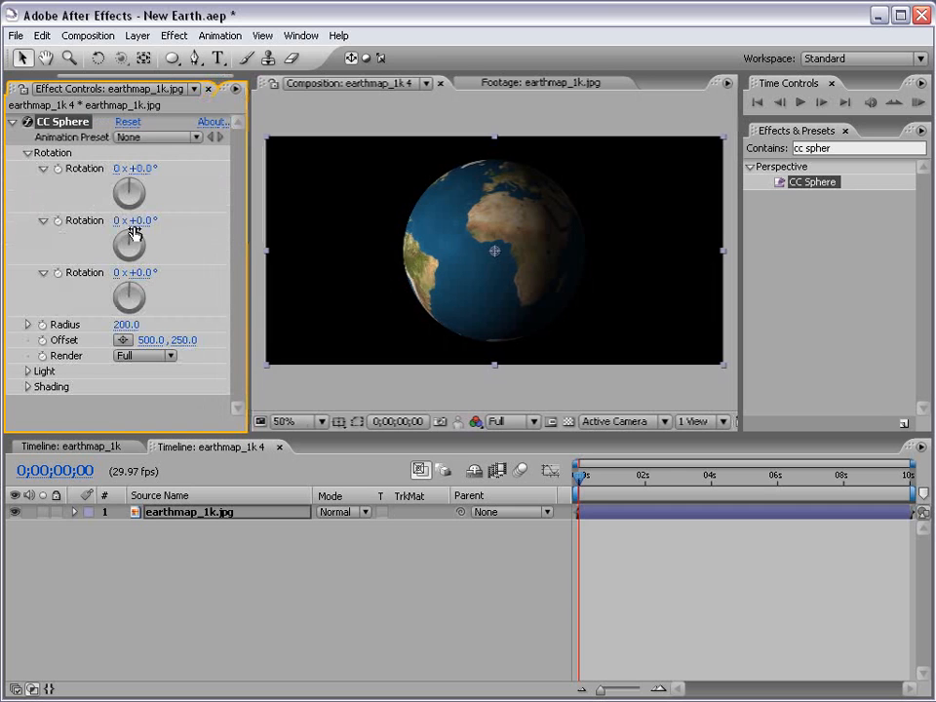
{"action": "mouse_move", "coordinate": [131, 220]}
{"action": "left_mouse_down"}
{"action": "mouse_move", "coordinate": [163, 220]}
{"action": "mouse_move", "coordinate": [144, 228]}
{"action": "left_mouse_up"}
{"action": "mouse_move", "coordinate": [147, 170]}
{"action": "left_mouse_down"}
{"action": "mouse_move", "coordinate": [179, 166]}
{"action": "mouse_move", "coordinate": [146, 171]}
{"action": "left_mouse_up"}
{"action": "key", "text": "ctrl+z"}
{"action": "key", "text": "ctrl+z"}
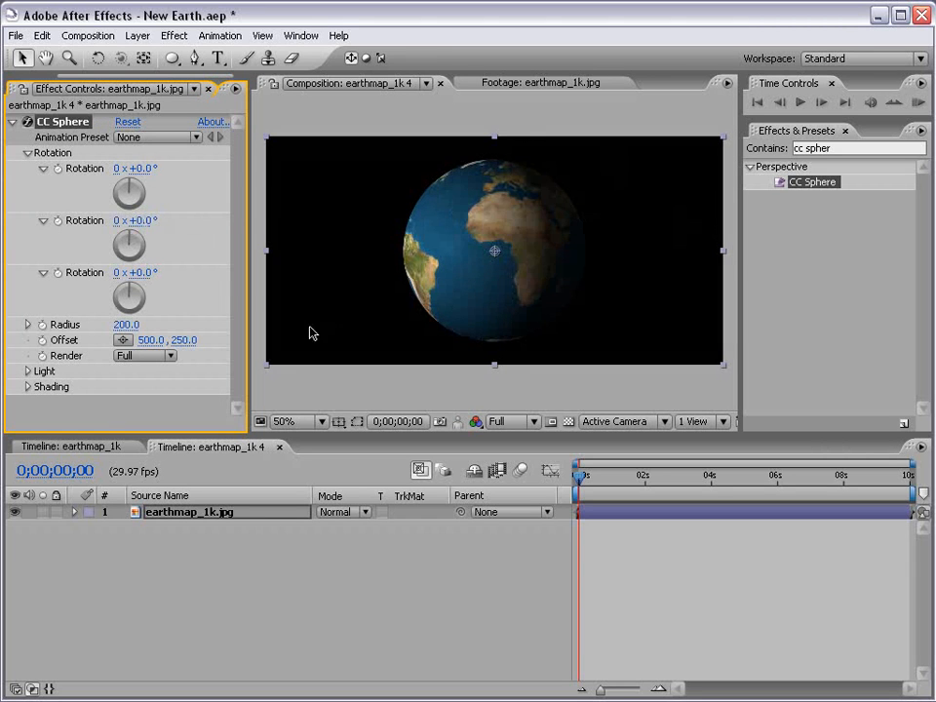
Add a white solid of 1000 x 500 pixels above the Earth map layer
{"action": "left_click", "coordinate": [620, 556]}
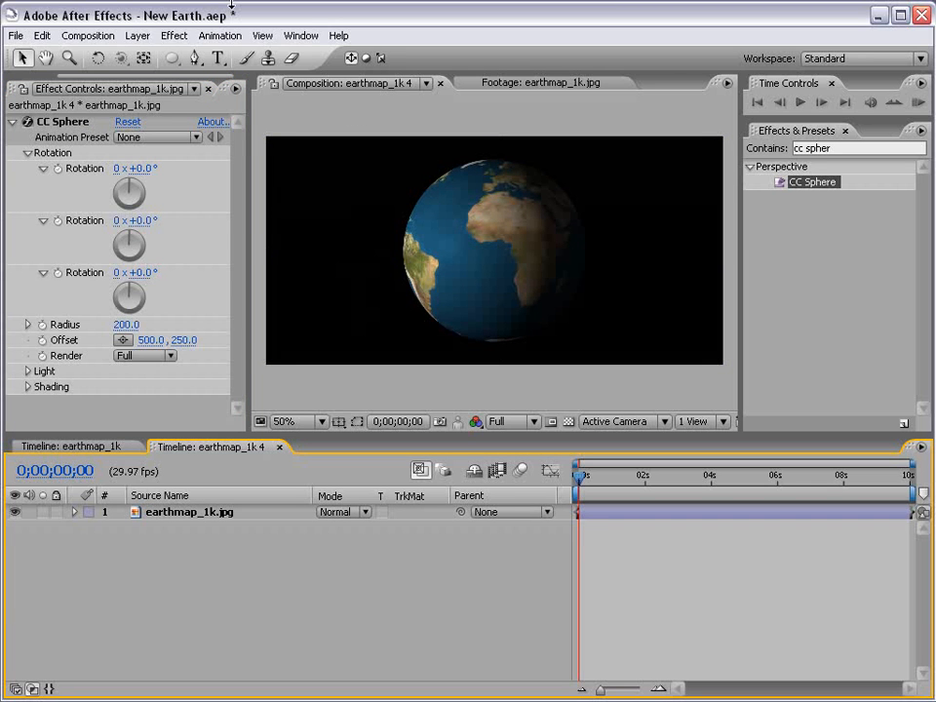
{"action": "left_click", "coordinate": [138, 35]}
{"action": "mouse_move", "coordinate": [152, 57]}
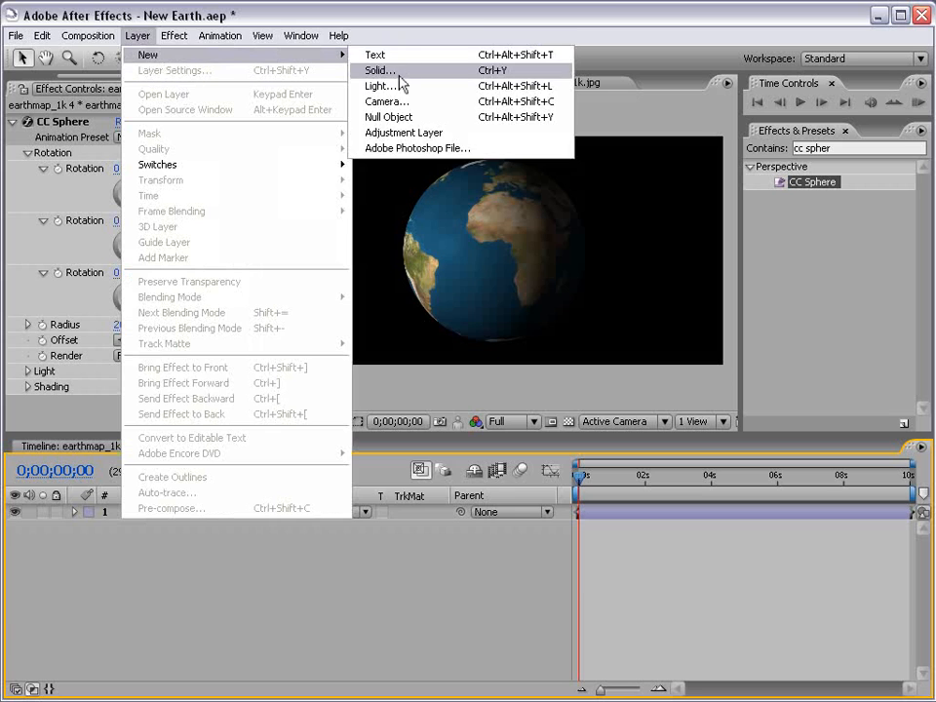
{"action": "left_click", "coordinate": [400, 72]}
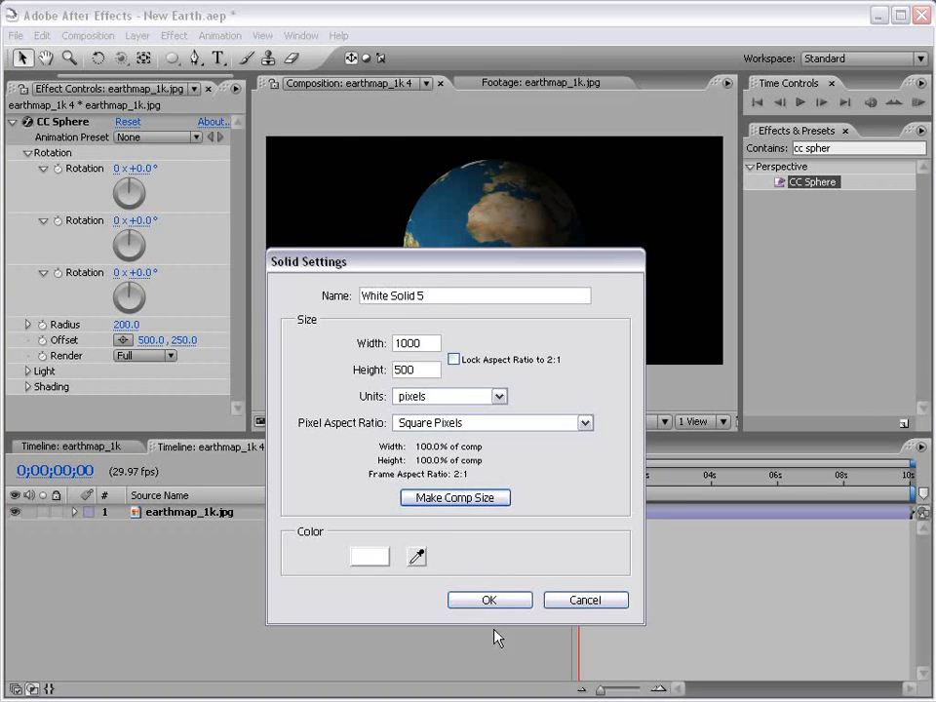
{"action": "left_click", "coordinate": [487, 599]}
Apply the Fractal Noise effect to the new white solid
{"action": "left_click", "coordinate": [175, 36]}
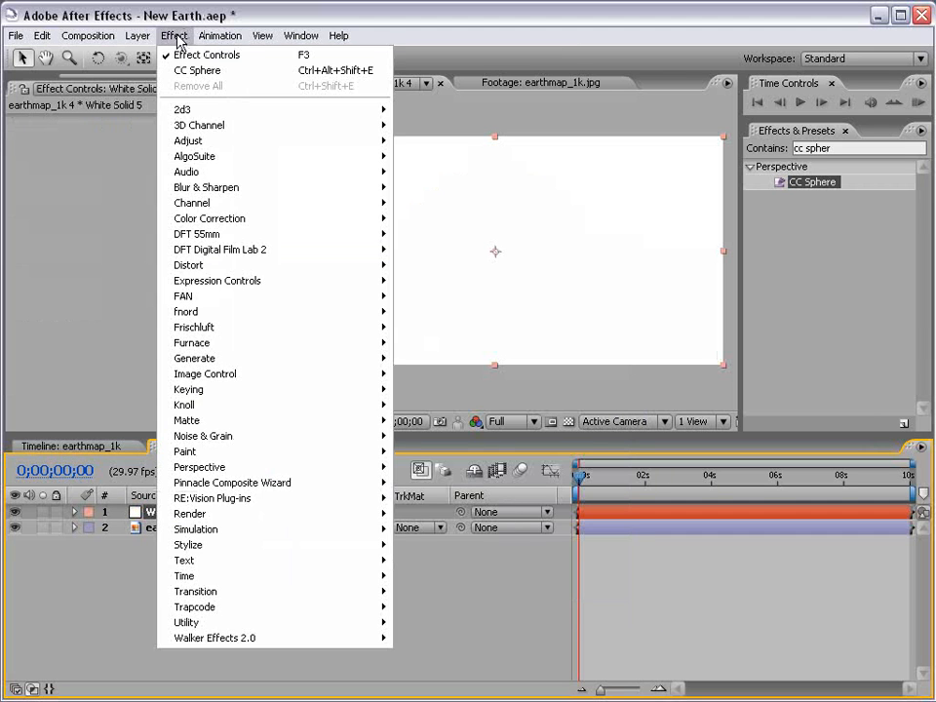
{"action": "mouse_move", "coordinate": [214, 443]}
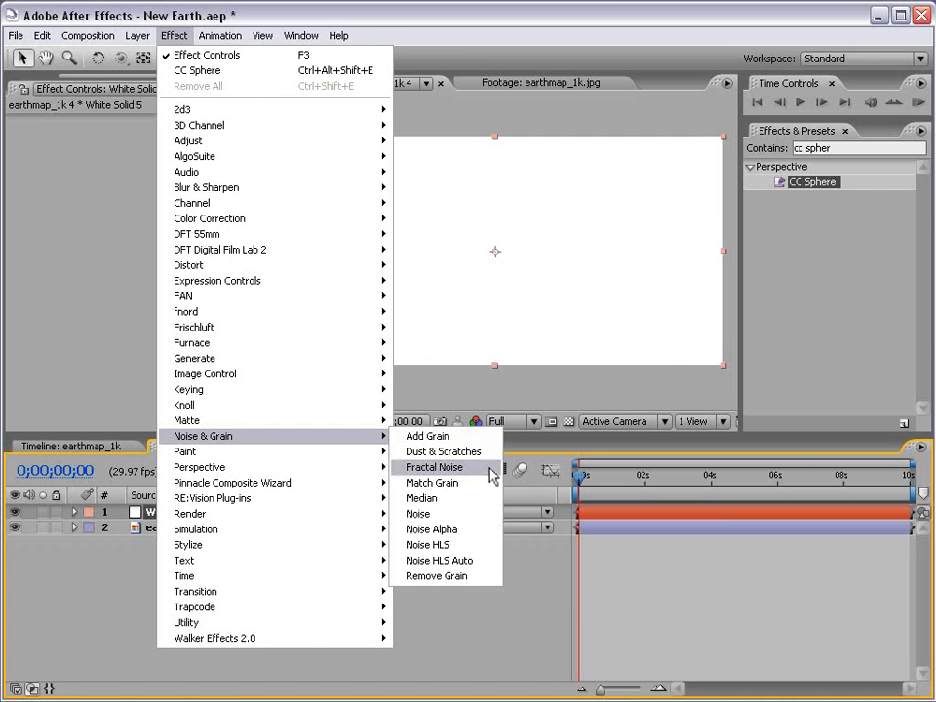
{"action": "left_click", "coordinate": [435, 467]}
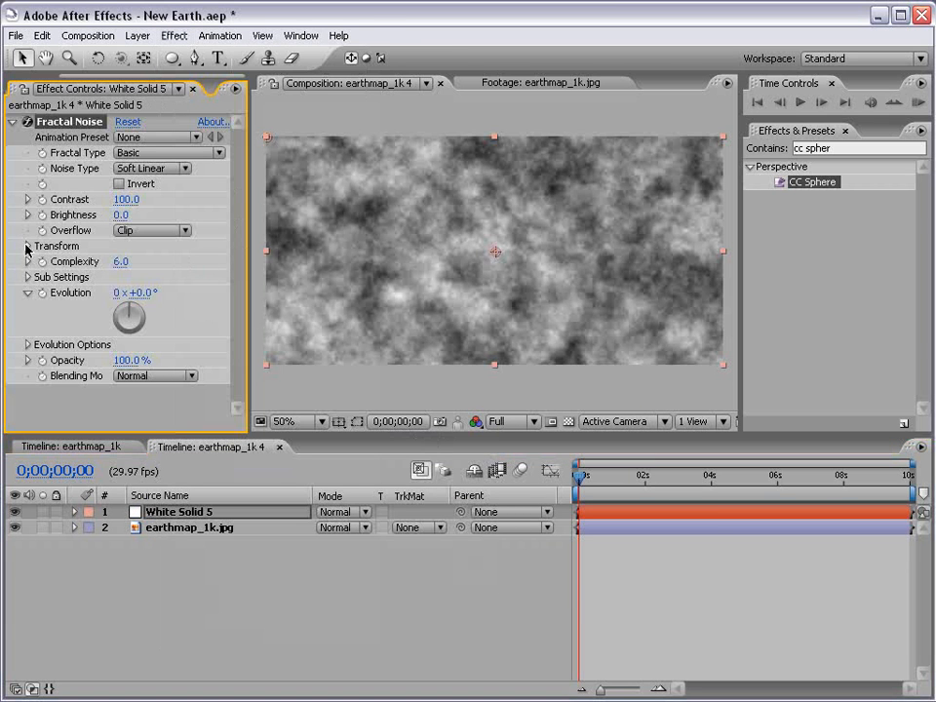
Set the Fractal Noise scale to 3 and its contrast to 238
{"action": "left_click", "coordinate": [26, 247]}
{"action": "left_click_drag", "start_coordinate": [248, 272], "coordinate": [317, 272]}
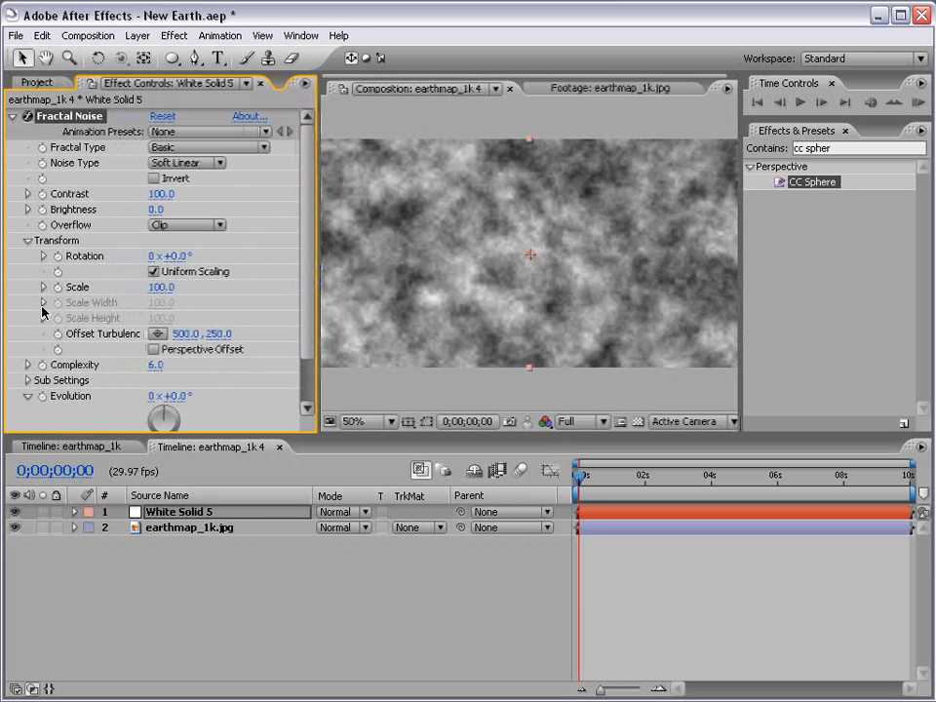
{"action": "left_click", "coordinate": [159, 287]}
{"action": "type", "text": "3"}
{"action": "key", "text": "Return"}
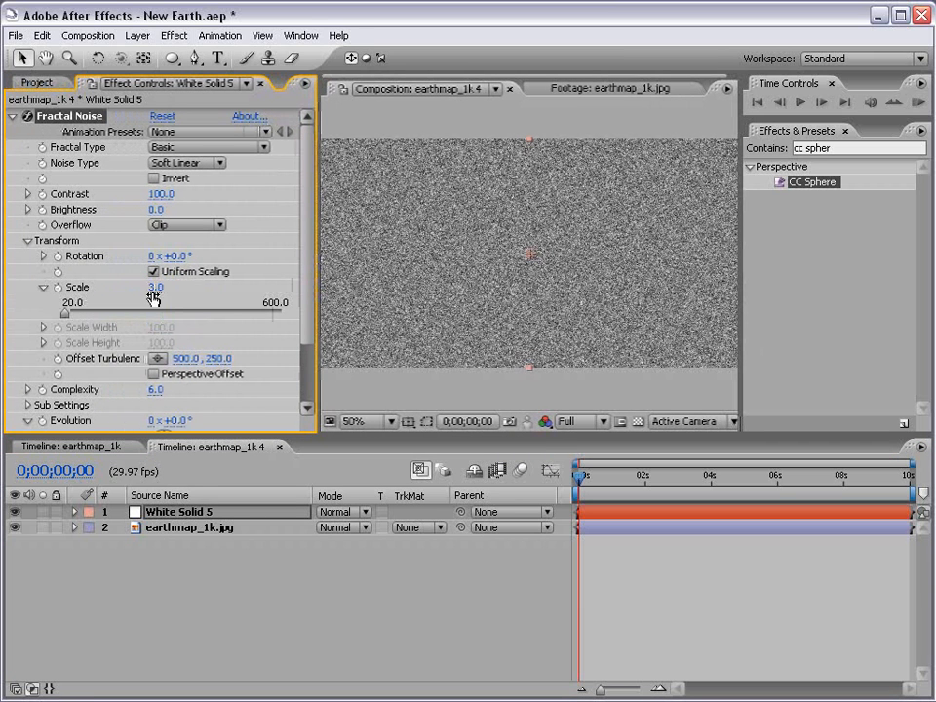
{"action": "left_click_drag", "start_coordinate": [159, 194], "coordinate": [289, 192]}
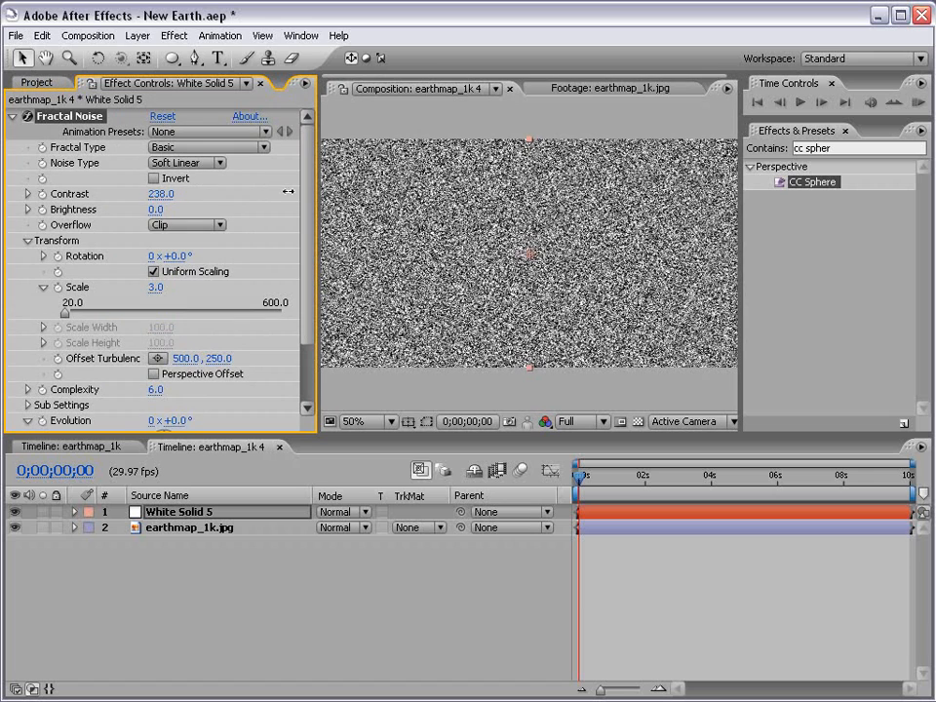
Set the Fractal Noise brightness to -171 and contrast to 397, checking the star field in the enlarged composition view
{"action": "left_click_drag", "start_coordinate": [155, 210], "coordinate": [47, 213]}
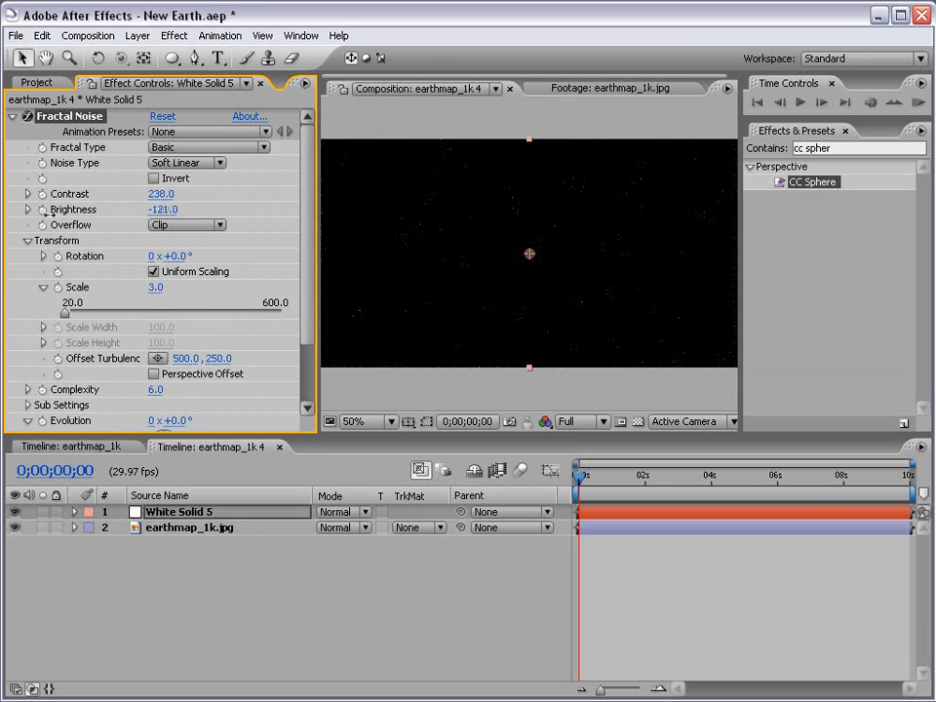
{"action": "key", "text": "grave"}
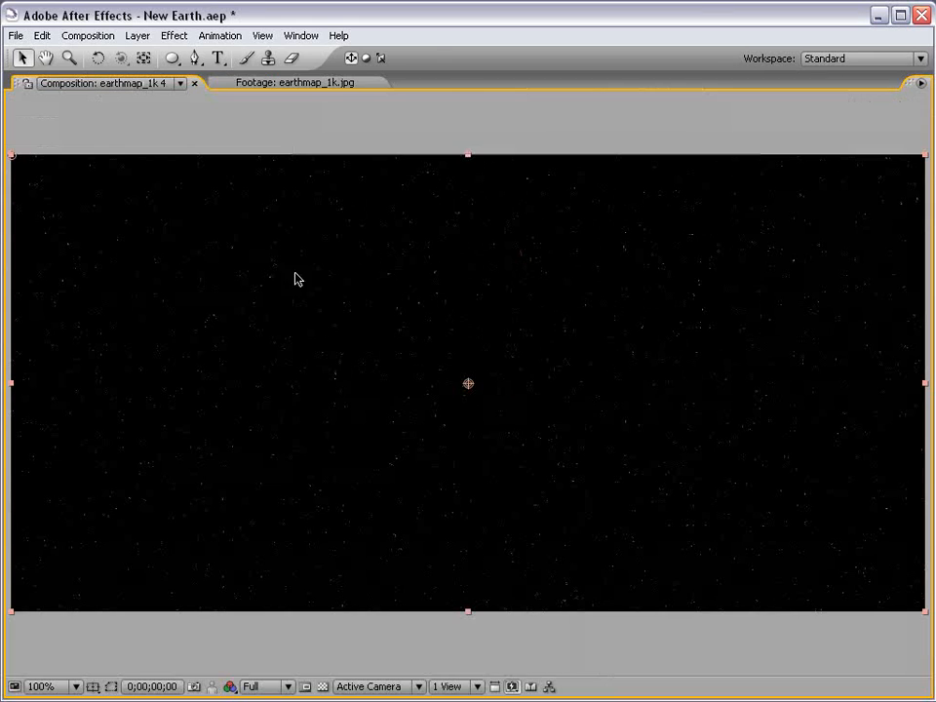
{"action": "key", "text": "grave"}
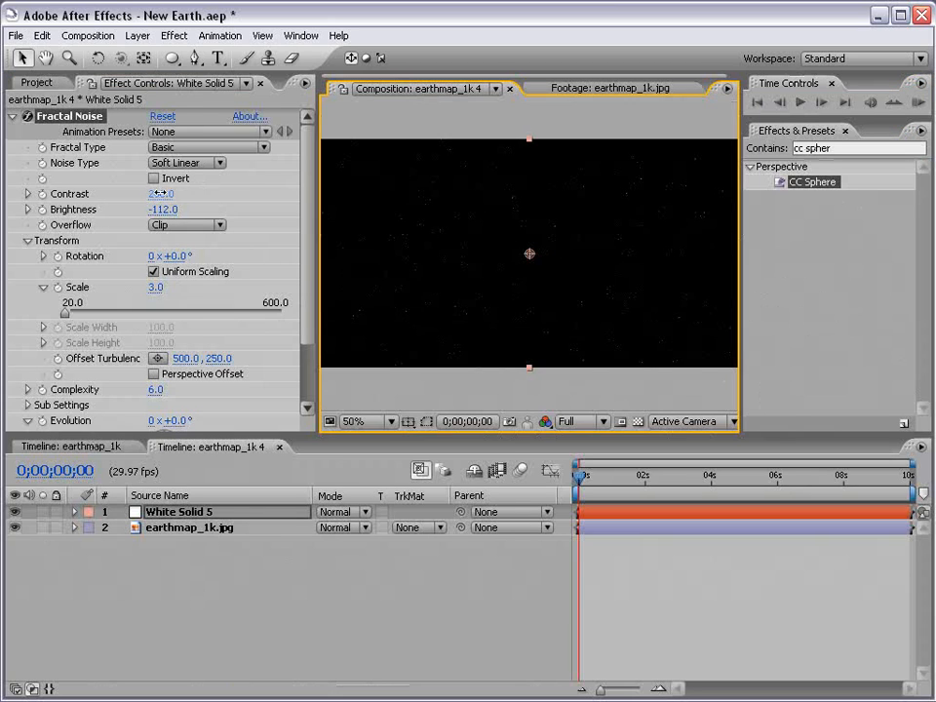
{"action": "left_click_drag", "start_coordinate": [159, 193], "coordinate": [305, 187]}
{"action": "left_click_drag", "start_coordinate": [175, 212], "coordinate": [123, 208]}
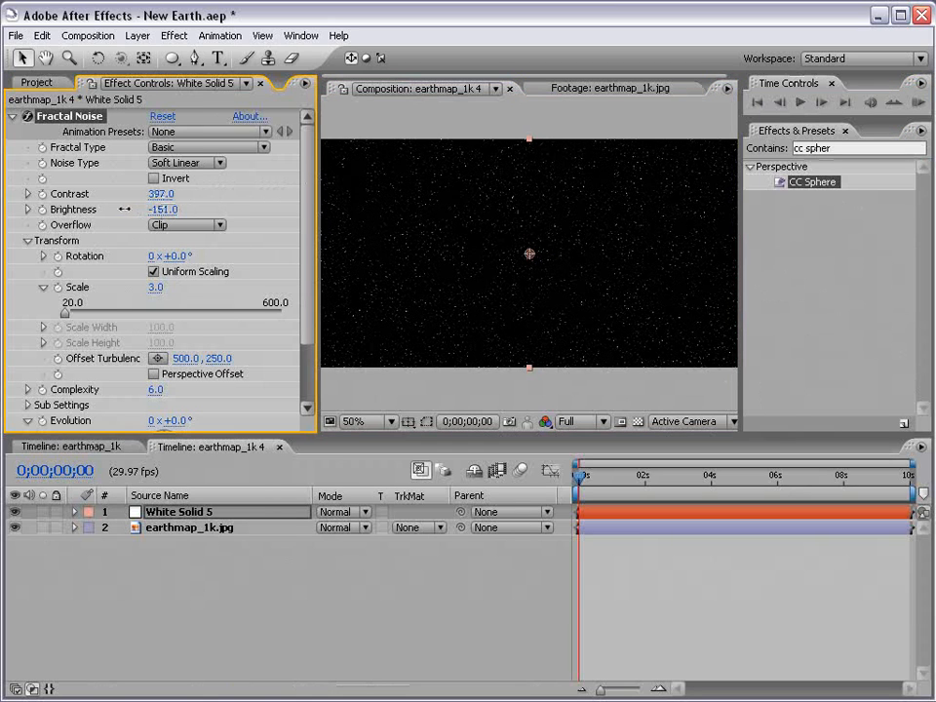
{"action": "key", "text": "grave"}
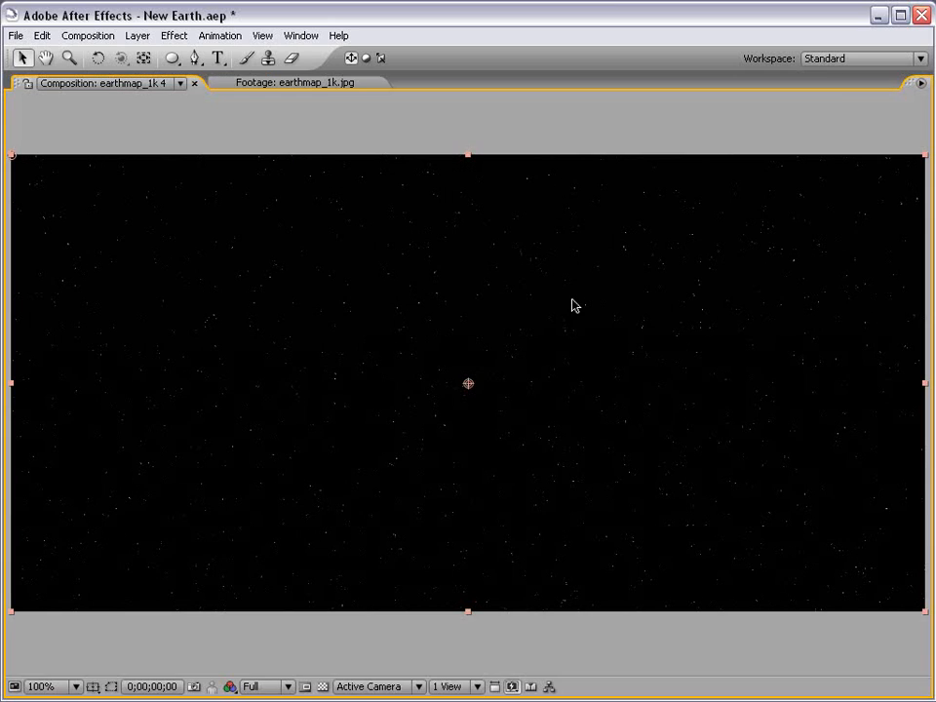
{"action": "key", "text": "grave"}
Rename the noise solid as Stars and move it below the Earth map layer, checking the enlarged composition
{"action": "key", "text": "Return"}
{"action": "type", "text": "St"}
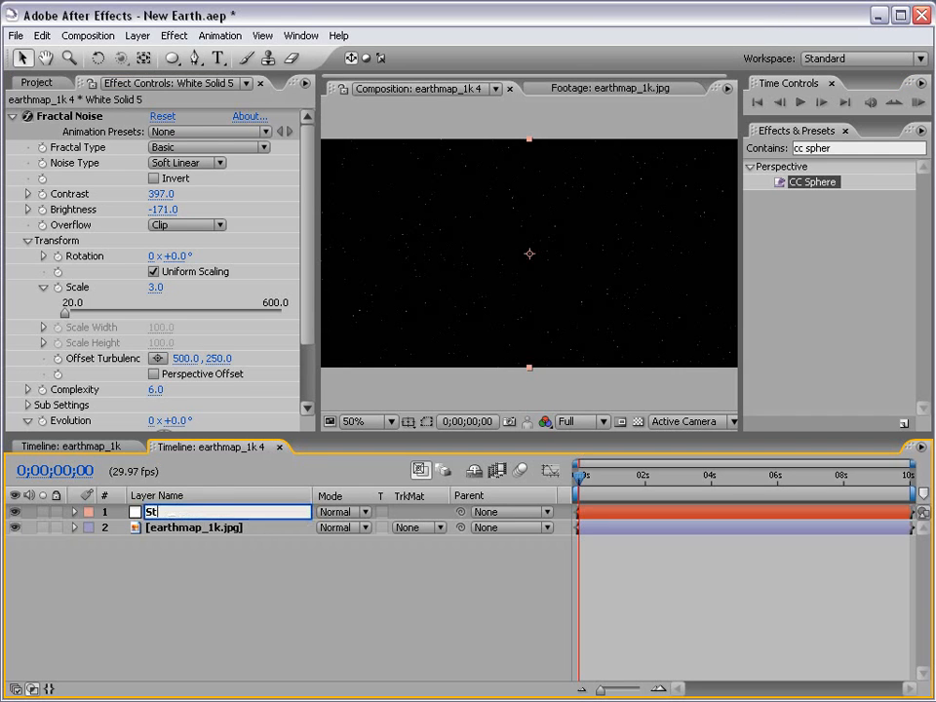
{"action": "type", "text": "ars"}
{"action": "key", "text": "Return"}
{"action": "left_click_drag", "start_coordinate": [156, 511], "coordinate": [157, 576]}
{"action": "key", "text": "grave"}
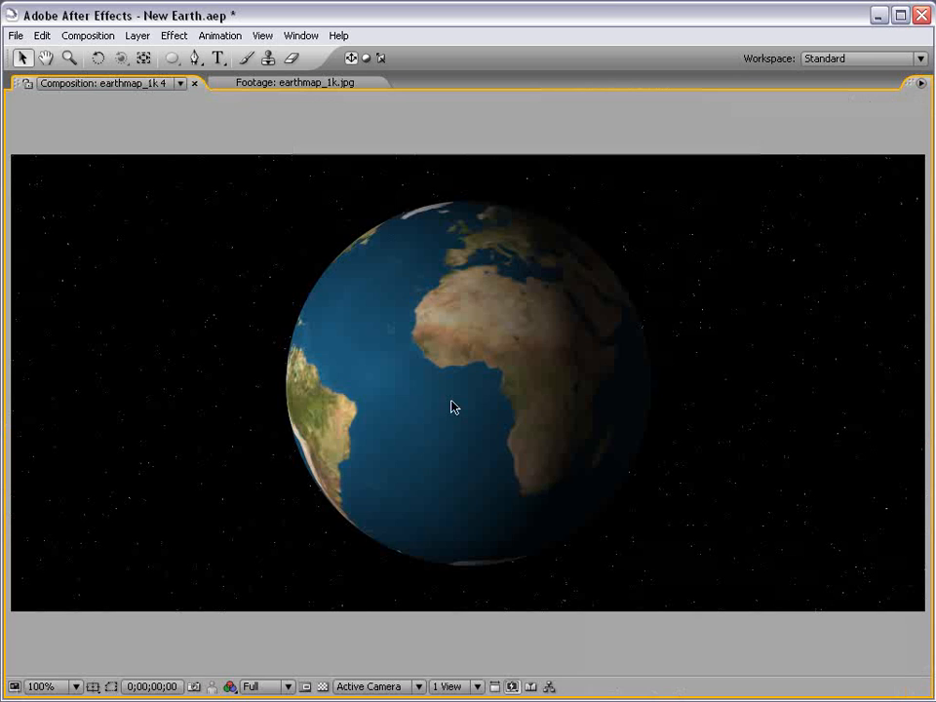
{"action": "key", "text": "grave"}
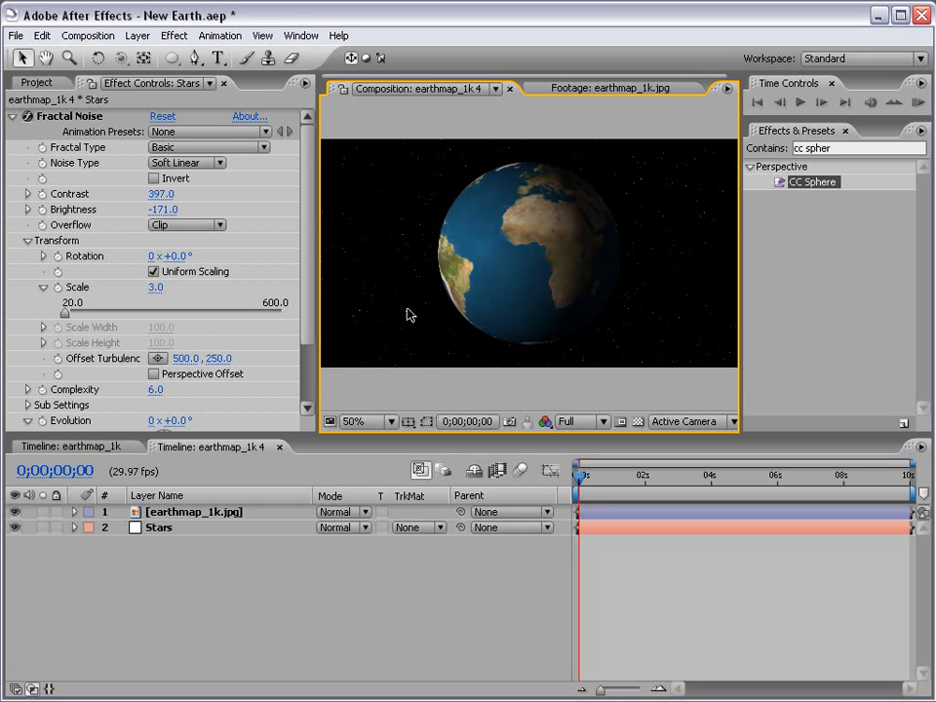
Add another white solid of 1000 x 500 pixels above the Earth map layer
{"action": "left_click", "coordinate": [137, 35]}
{"action": "mouse_move", "coordinate": [234, 55]}
{"action": "left_click", "coordinate": [408, 69]}
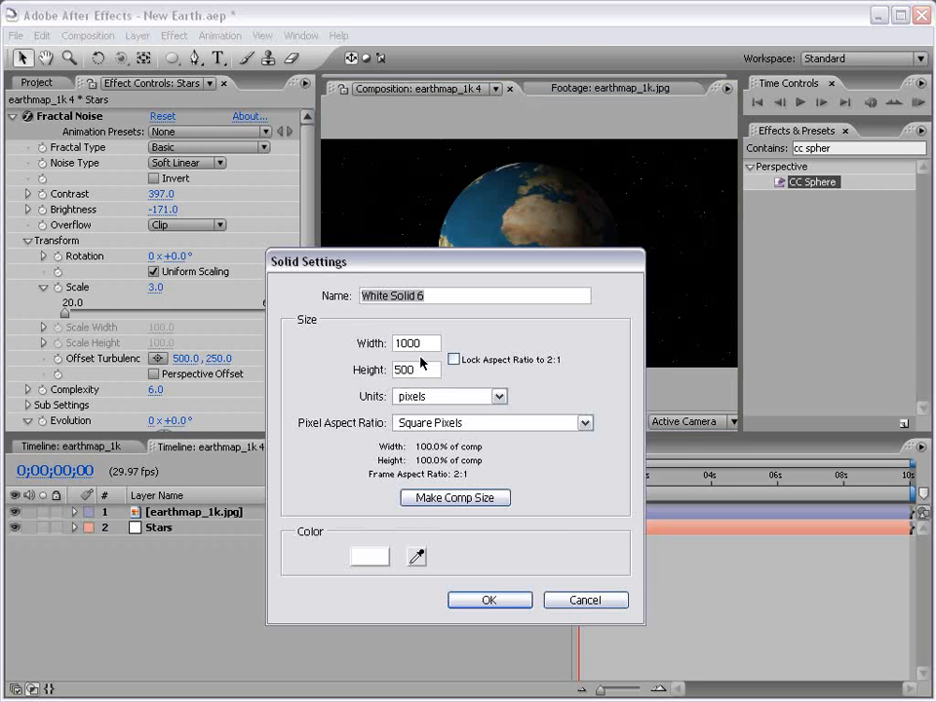
{"action": "left_click", "coordinate": [479, 600]}
Find the Fractal Noise effect and apply it to the second white solid
{"action": "left_click", "coordinate": [771, 142]}
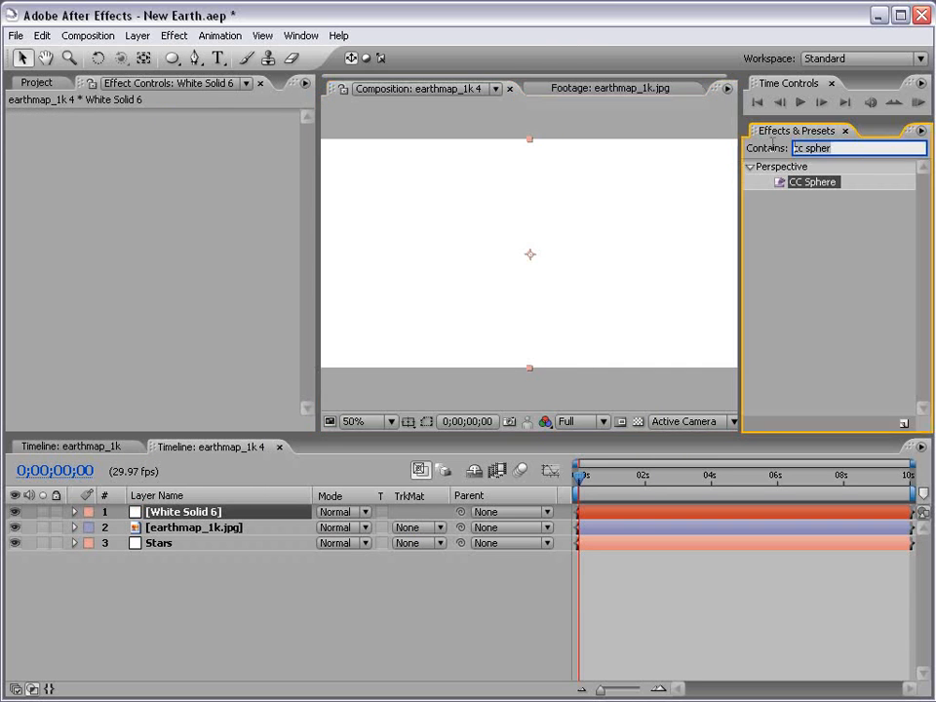
{"action": "type", "text": "fract"}
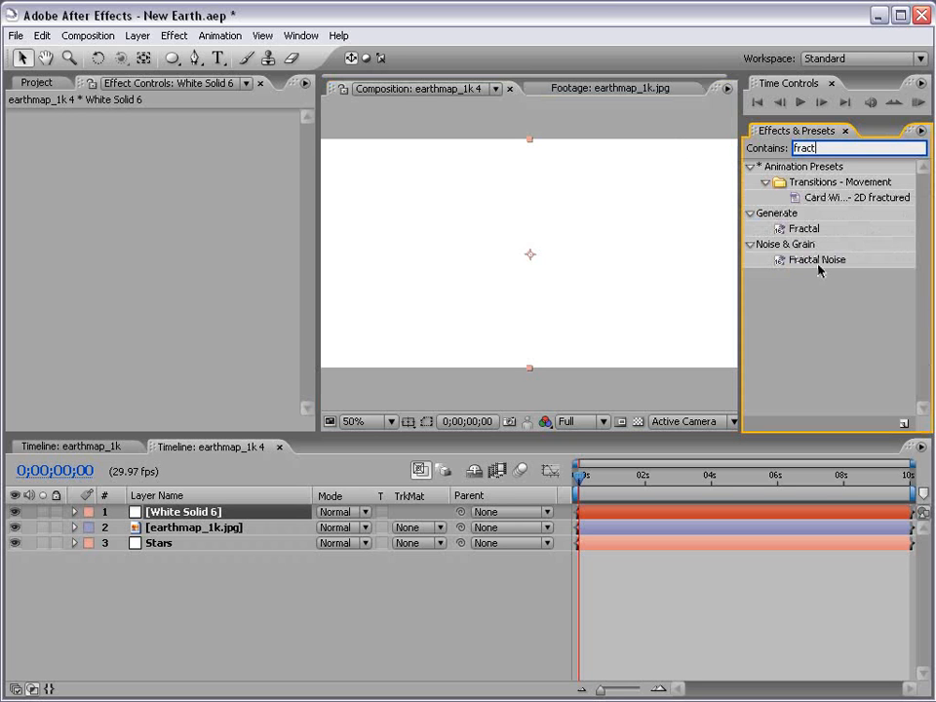
{"action": "left_click_drag", "start_coordinate": [818, 269], "coordinate": [495, 209]}
{"action": "left_click_drag", "start_coordinate": [318, 276], "coordinate": [268, 274]}
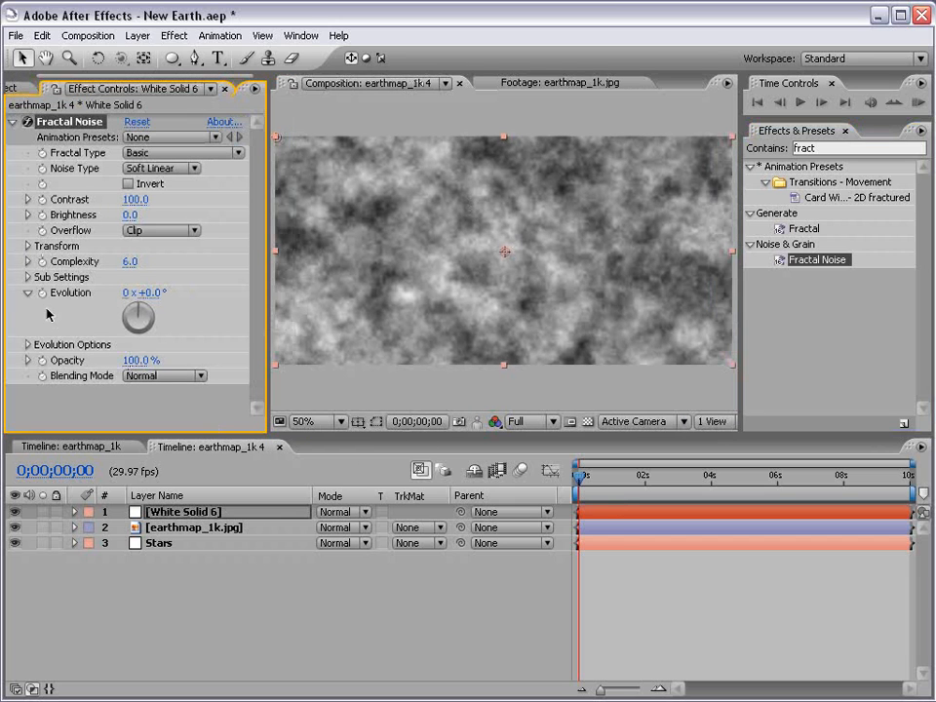
Enable keyframing for the noise's Evolution and Offset Turbulence at the first frame and expand its Scale setting
{"action": "left_click", "coordinate": [43, 296]}
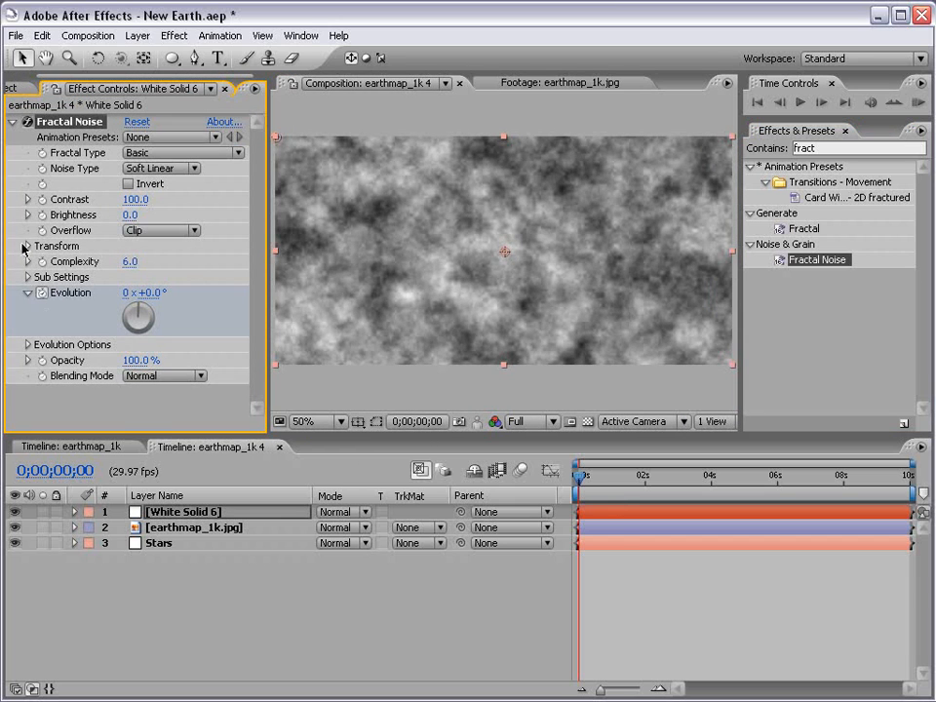
{"action": "left_click", "coordinate": [27, 247]}
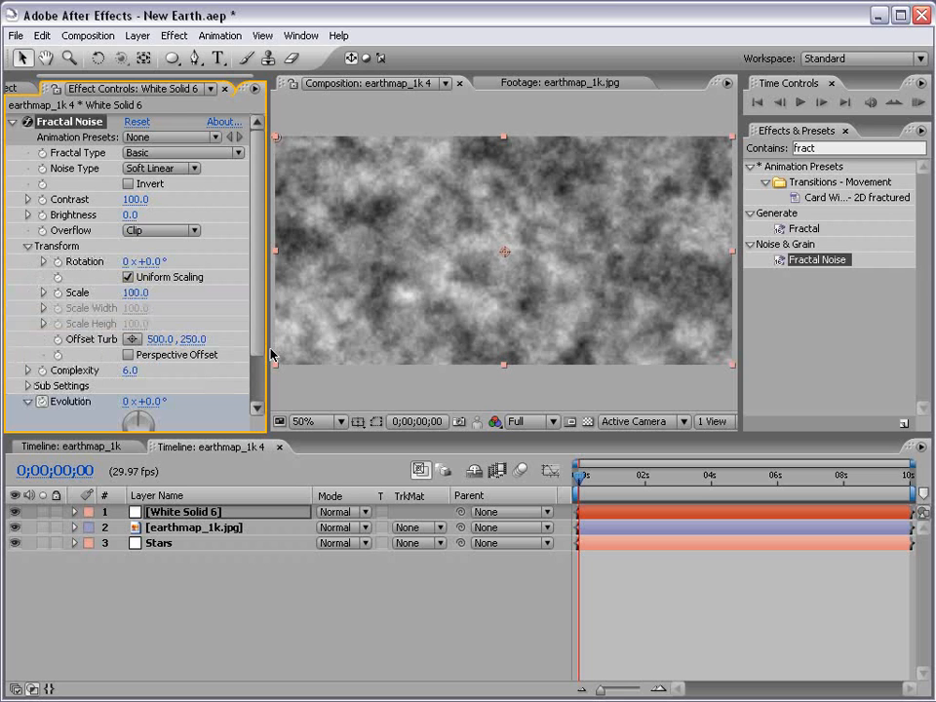
{"action": "left_click_drag", "start_coordinate": [271, 356], "coordinate": [333, 349]}
{"action": "left_click", "coordinate": [42, 287]}
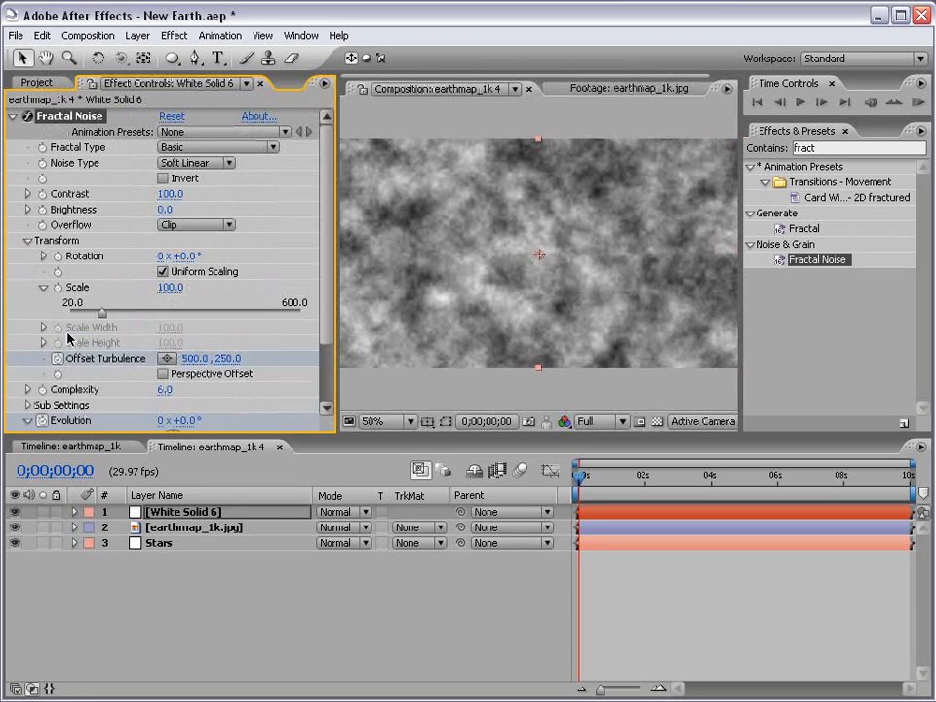
{"action": "left_click_drag", "start_coordinate": [203, 359], "coordinate": [179, 360]}
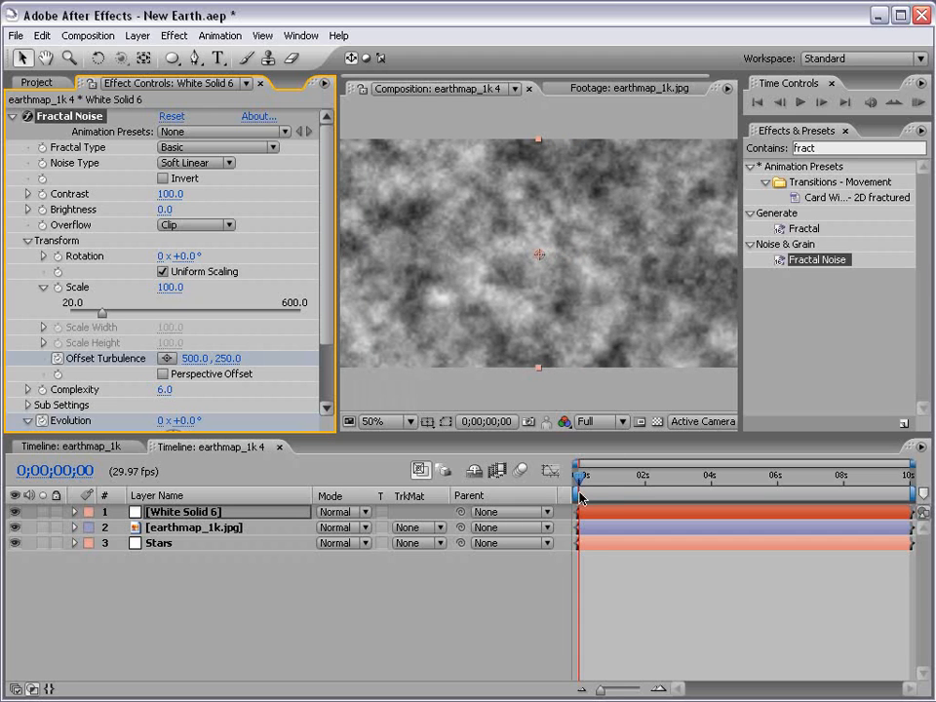
Set the horizontal Offset Turbulence to 150 at 0;00;09;29 and scrub through the timeline to preview the drift
{"action": "left_click_drag", "start_coordinate": [583, 481], "coordinate": [912, 478]}
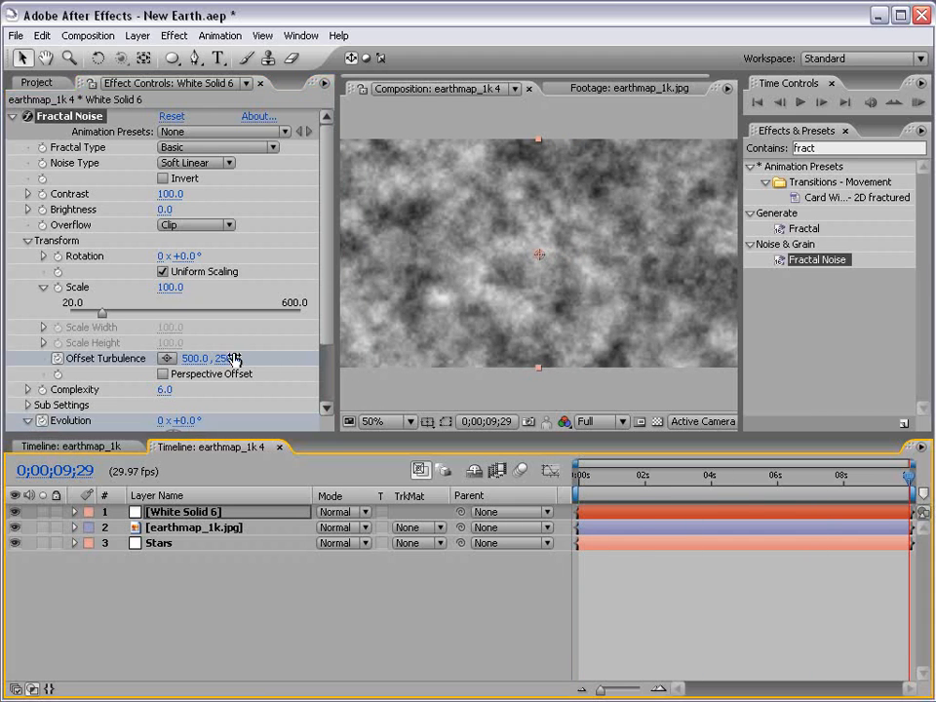
{"action": "left_click", "coordinate": [197, 358]}
{"action": "type", "text": "150"}
{"action": "key", "text": "Return"}
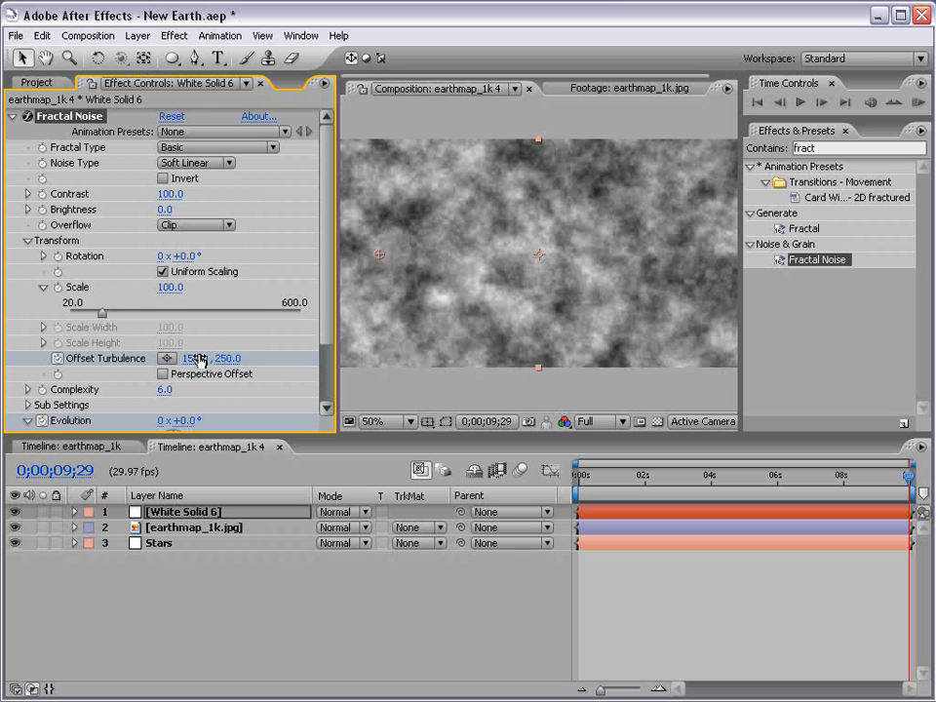
{"action": "left_click_drag", "start_coordinate": [583, 479], "coordinate": [906, 487]}
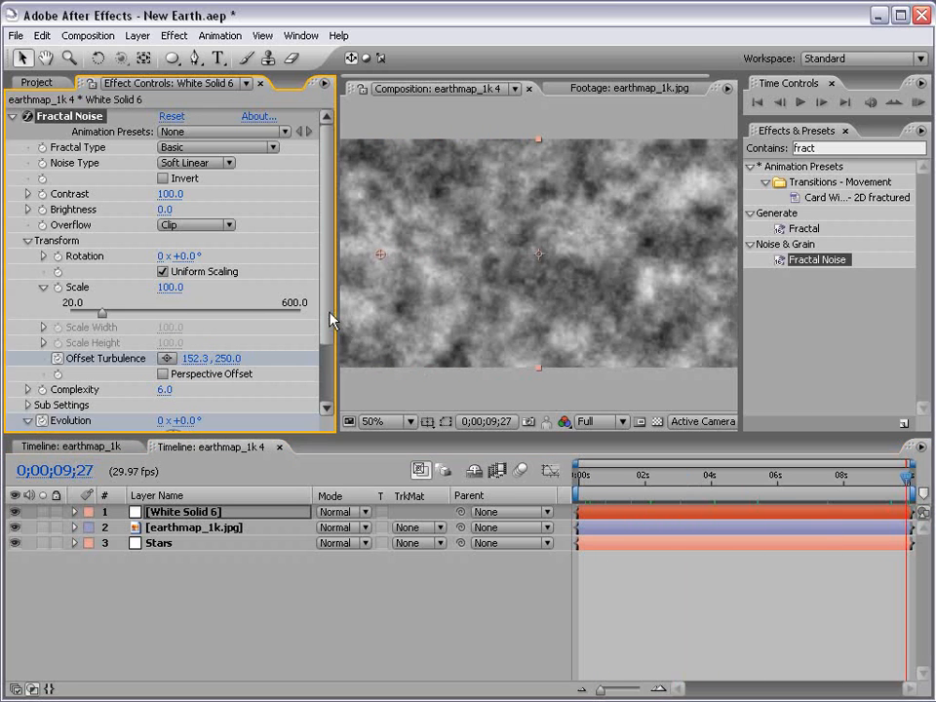
Set the noise's Evolution to 3 revolutions at 0;00;09;27 and return the playhead to the first frame
{"action": "scroll", "coordinate": [292, 385], "scroll_direction": "down", "scroll_amount": 3}
{"action": "left_click", "coordinate": [161, 345]}
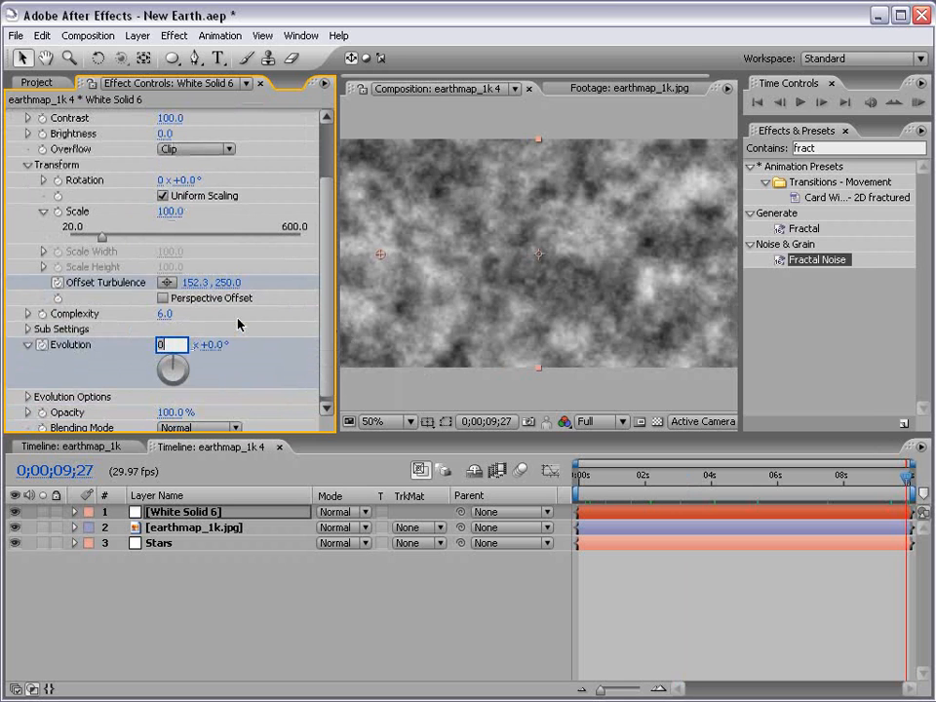
{"action": "type", "text": "3"}
{"action": "key", "text": "Return"}
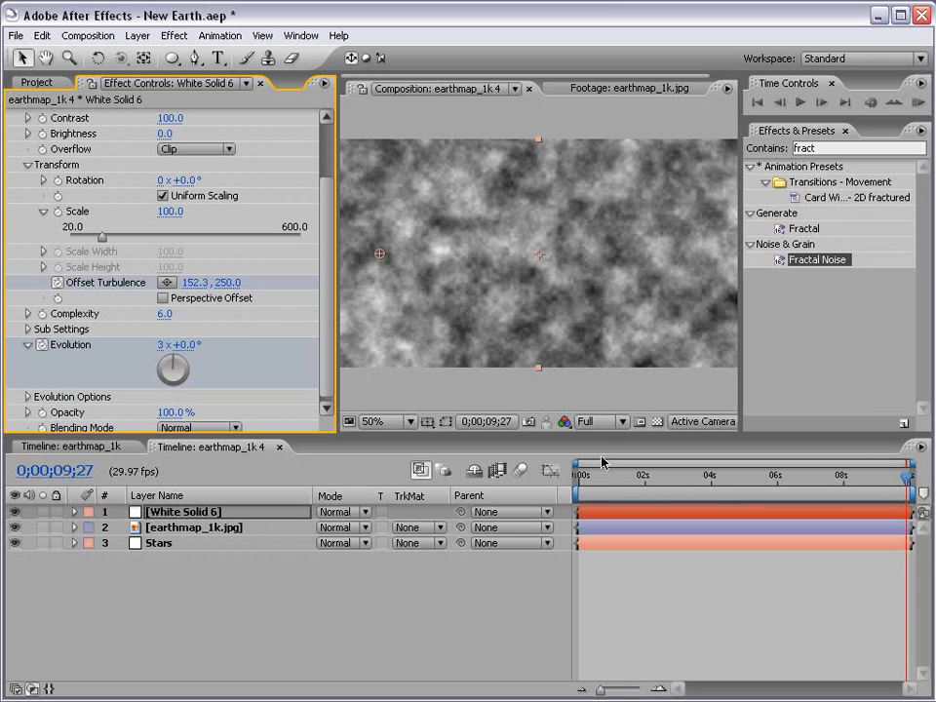
{"action": "mouse_move", "coordinate": [591, 479]}
{"action": "left_mouse_down"}
{"action": "mouse_move", "coordinate": [770, 479]}
{"action": "mouse_move", "coordinate": [579, 479]}
{"action": "left_mouse_up"}
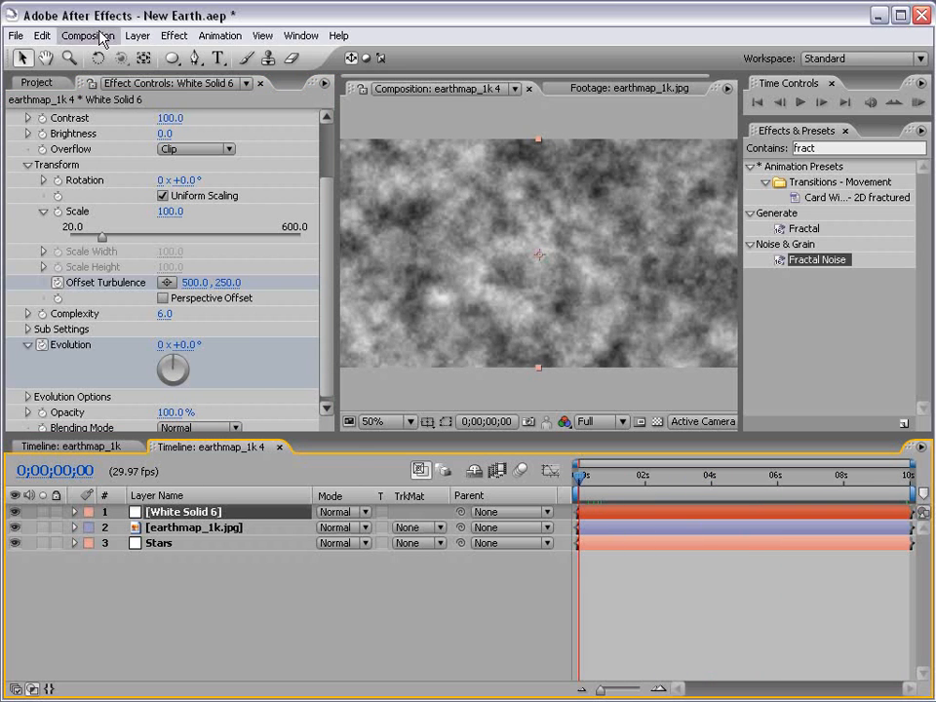
Change the cloud noise solid's colour to a deep royal blue in its solid settings
{"action": "left_click", "coordinate": [137, 35]}
{"action": "left_click", "coordinate": [178, 71]}
{"action": "left_click", "coordinate": [369, 556]}
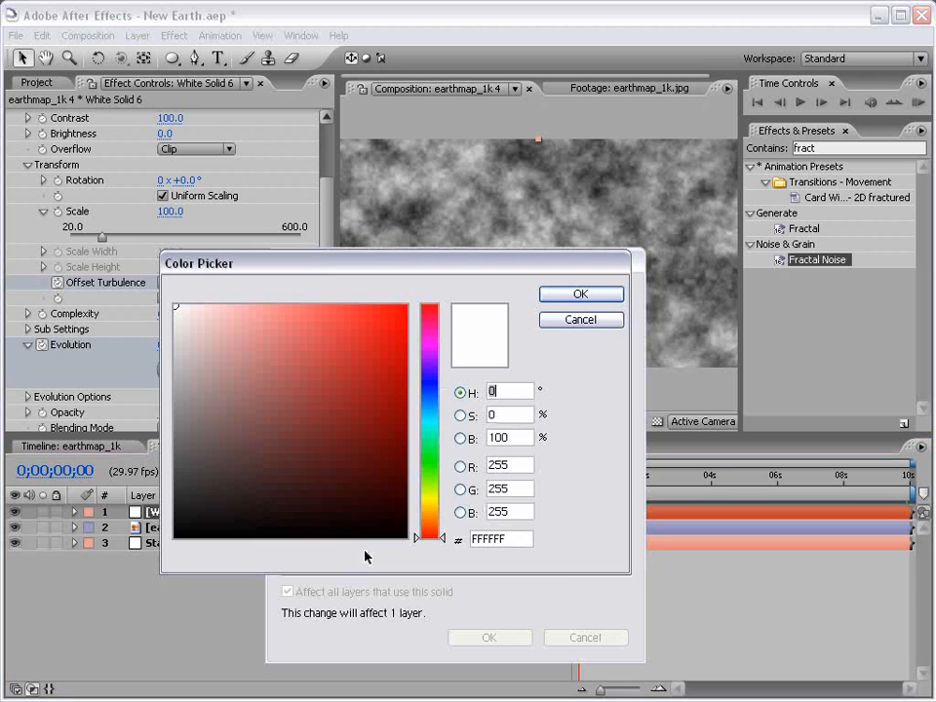
{"action": "left_click", "coordinate": [429, 394]}
{"action": "left_click", "coordinate": [407, 387]}
{"action": "left_click", "coordinate": [580, 294]}
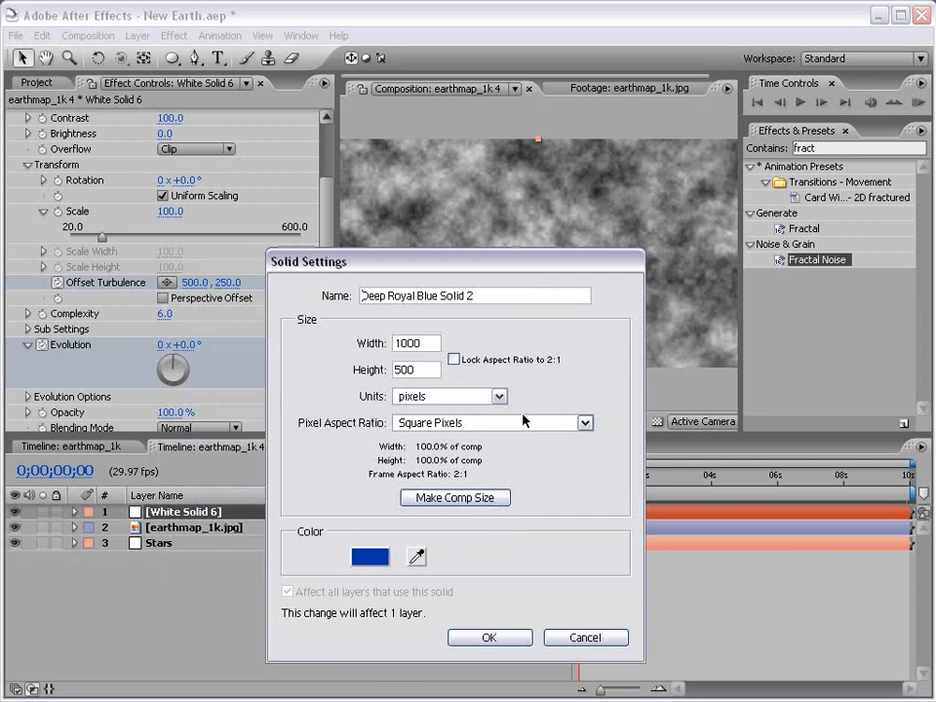
{"action": "left_click", "coordinate": [489, 637]}
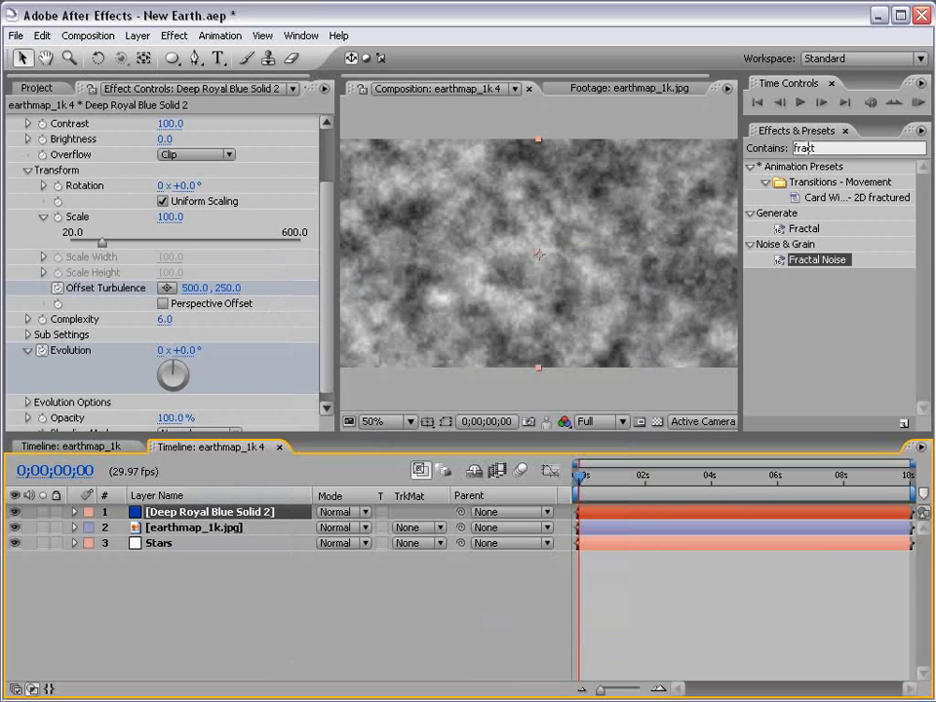
Apply Hue/Saturation to the blue solid, colorize it with a hue of 197°, and raise the colorize saturation
{"action": "left_click_drag", "start_coordinate": [817, 148], "coordinate": [666, 138]}
{"action": "type", "text": "hue"}
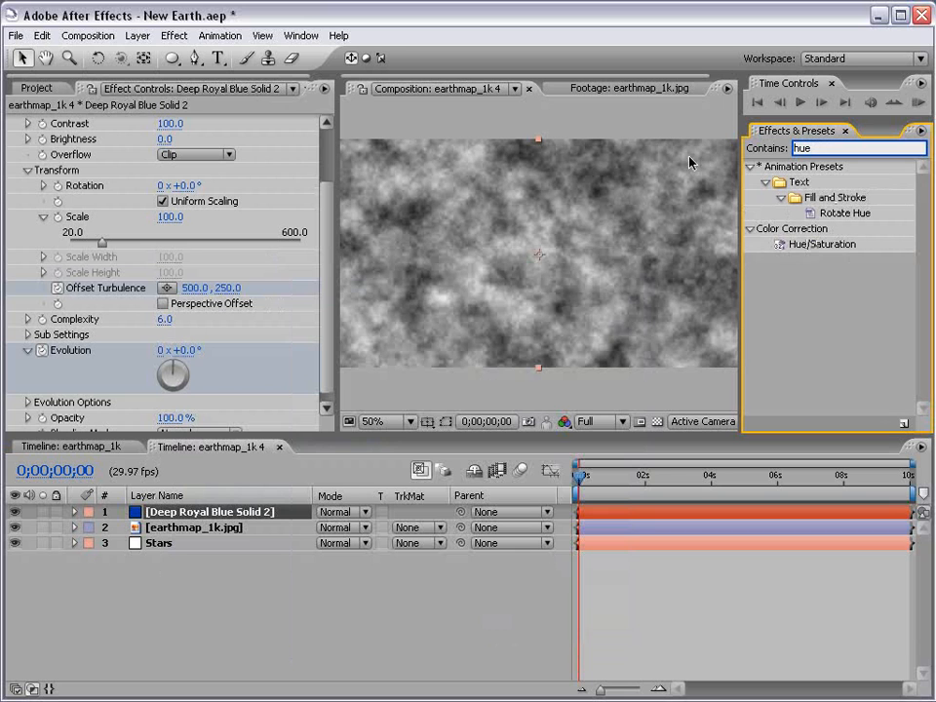
{"action": "left_click_drag", "start_coordinate": [844, 246], "coordinate": [477, 252]}
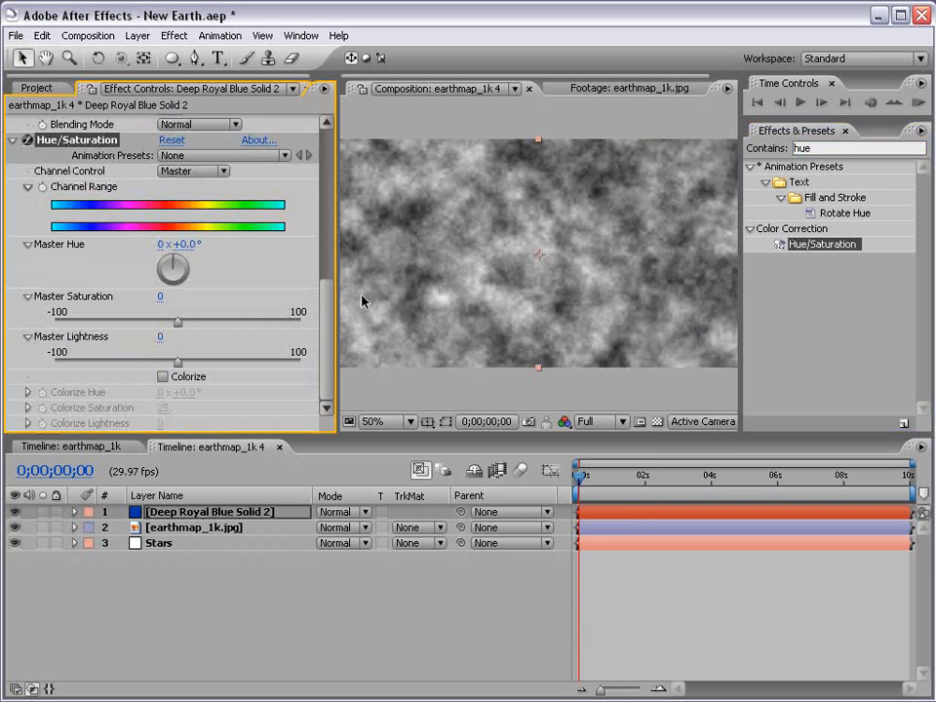
{"action": "left_click", "coordinate": [162, 378]}
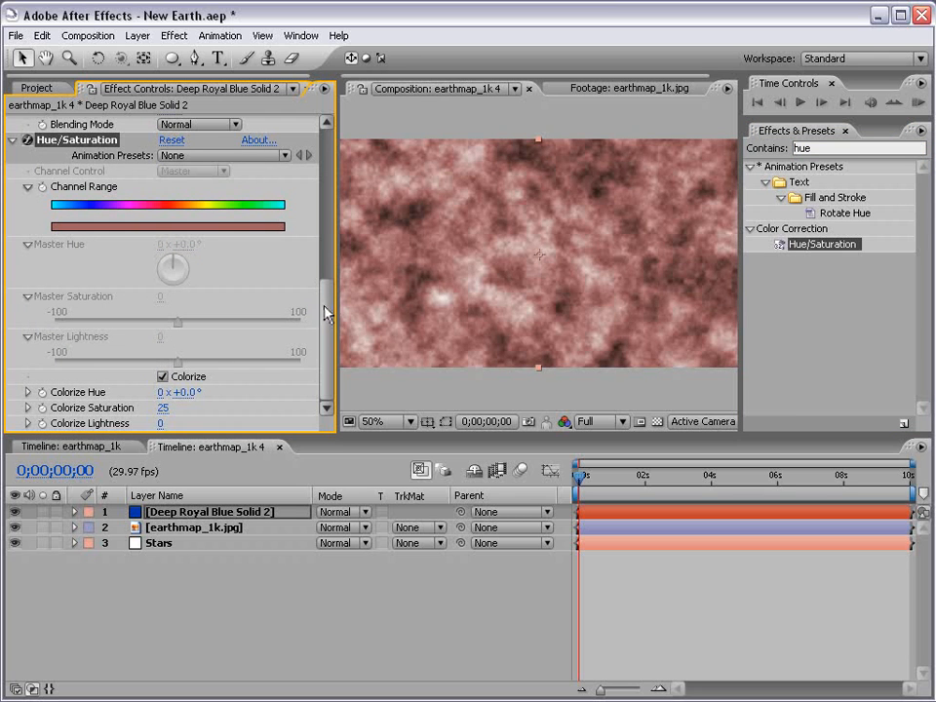
{"action": "left_click_drag", "start_coordinate": [192, 391], "coordinate": [363, 394]}
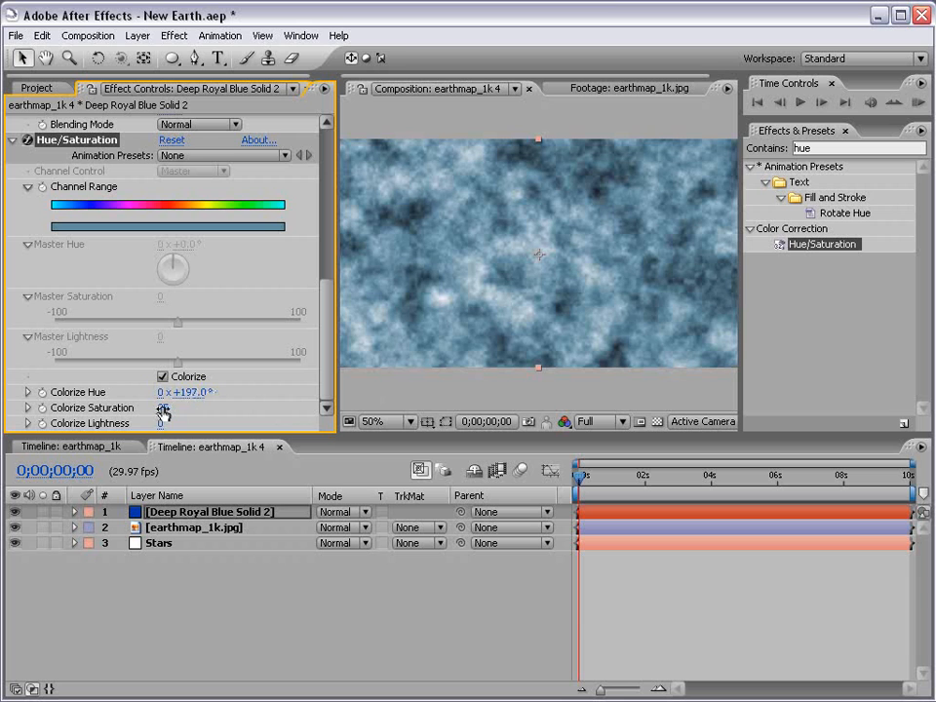
{"action": "left_click_drag", "start_coordinate": [162, 408], "coordinate": [174, 407]}
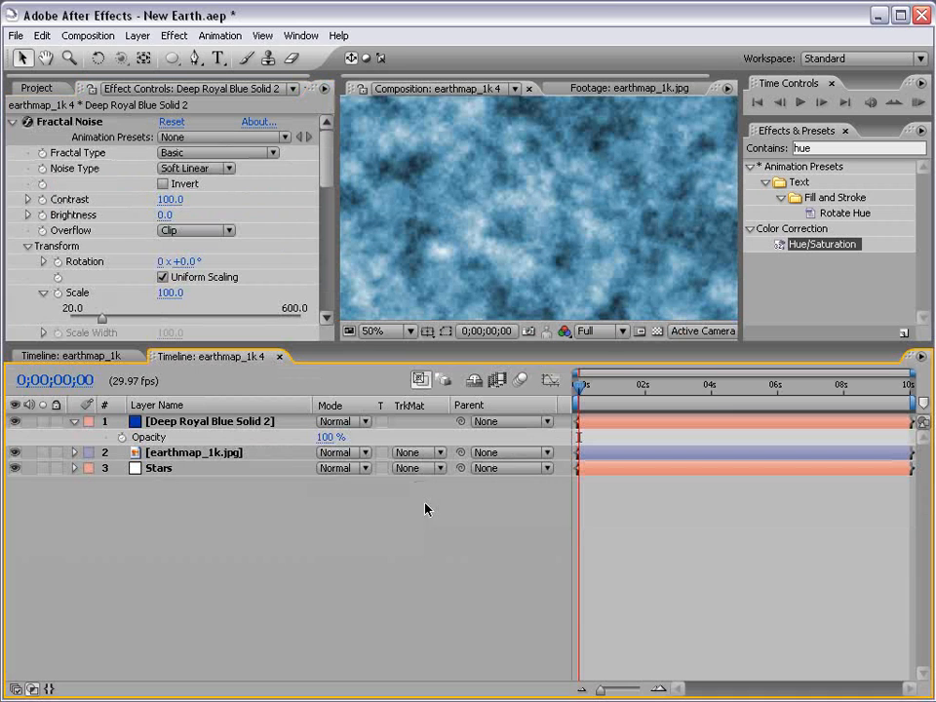
Set the blue cloud layer's blending mode to Hard Light and its opacity to 26%
{"action": "left_click", "coordinate": [348, 422]}
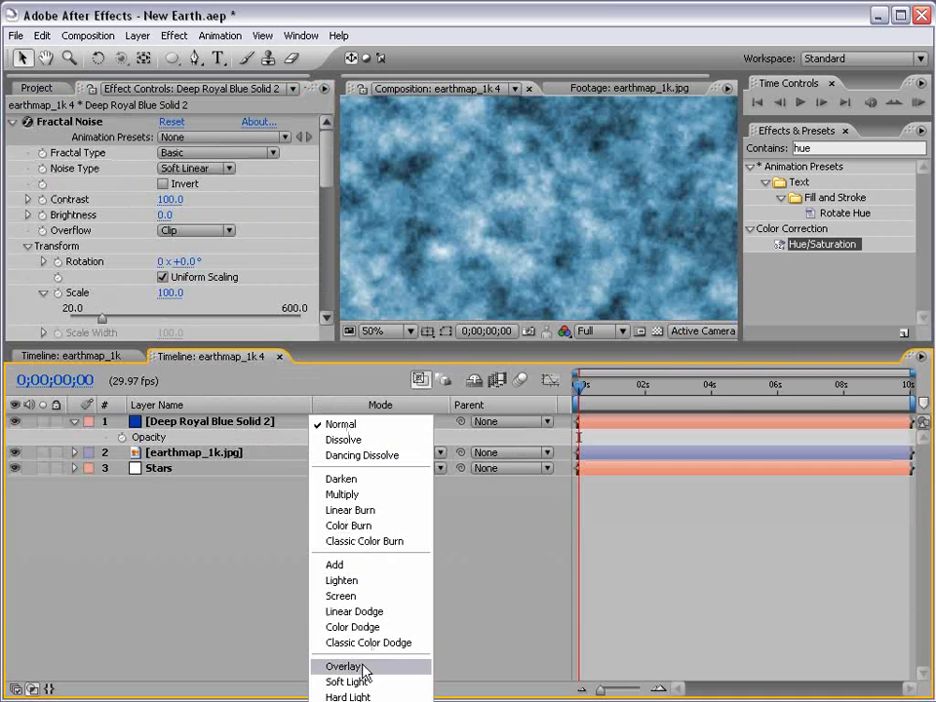
{"action": "left_click", "coordinate": [349, 696]}
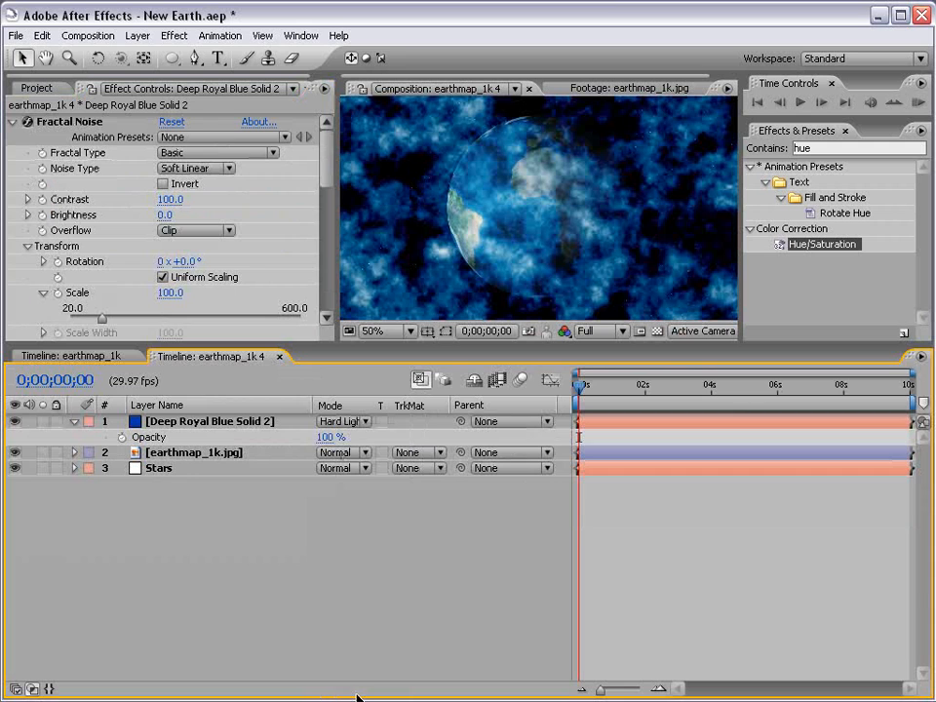
{"action": "left_click", "coordinate": [348, 421]}
{"action": "left_click", "coordinate": [348, 421]}
{"action": "left_click_drag", "start_coordinate": [307, 438], "coordinate": [256, 440]}
Lower the composition's preview resolution to Half
{"action": "left_click", "coordinate": [610, 554]}
{"action": "left_click", "coordinate": [585, 328]}
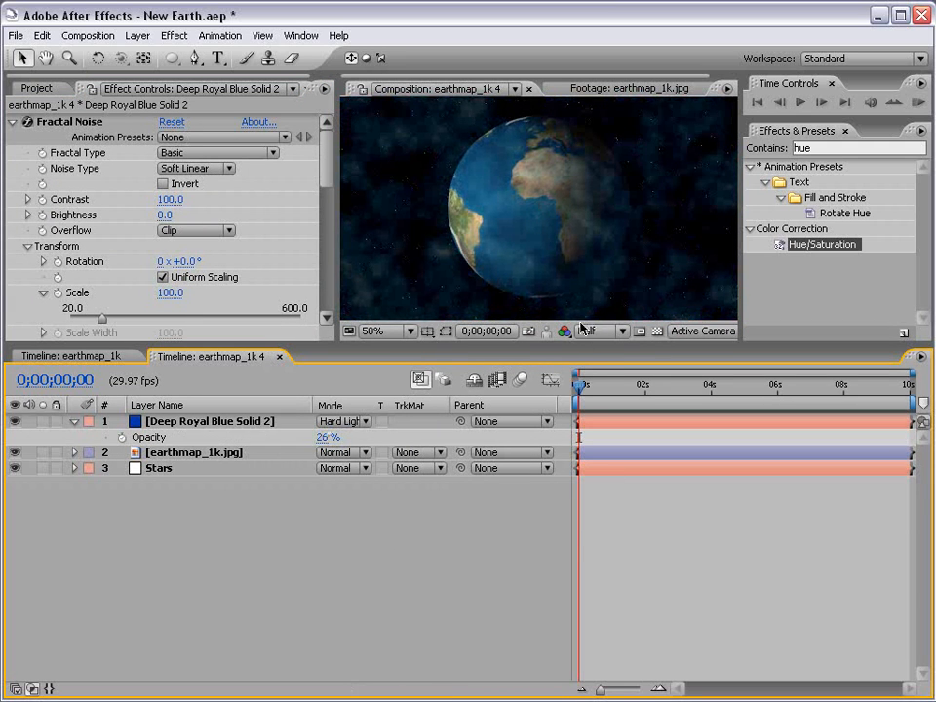
{"action": "left_click", "coordinate": [582, 261]}
Set the cloud layer's Fractal Noise brightness to 24 and contrast to 50, checking the enlarged composition
{"action": "scroll", "coordinate": [514, 214], "scroll_direction": "up", "scroll_amount": 1}
{"action": "left_click_drag", "start_coordinate": [165, 214], "coordinate": [119, 199]}
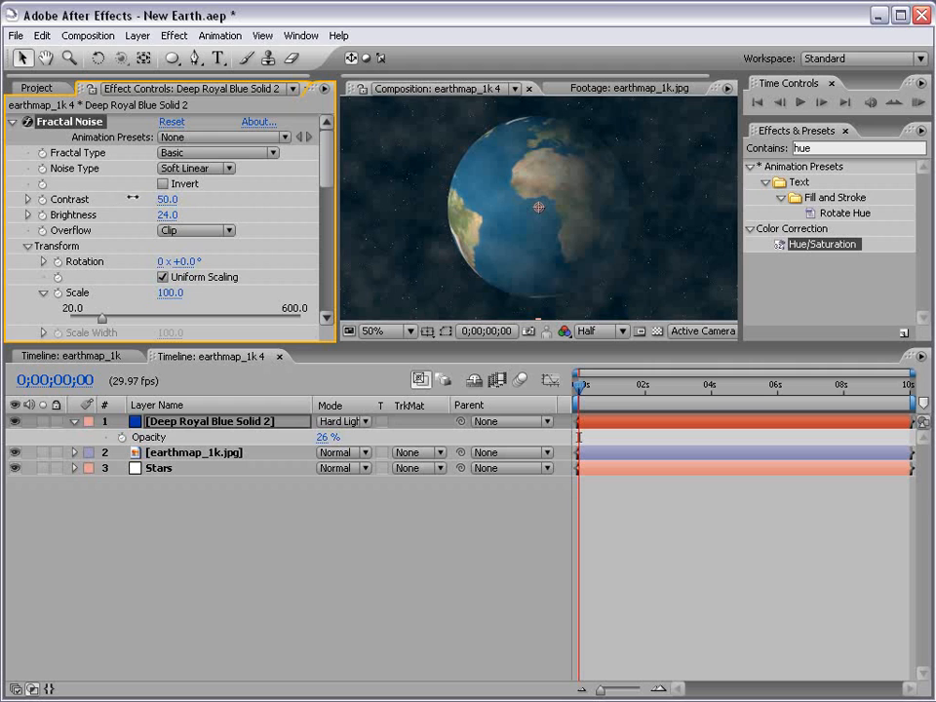
{"action": "key", "text": "grave"}
{"action": "scroll", "coordinate": [508, 374], "scroll_direction": "up", "scroll_amount": 1}
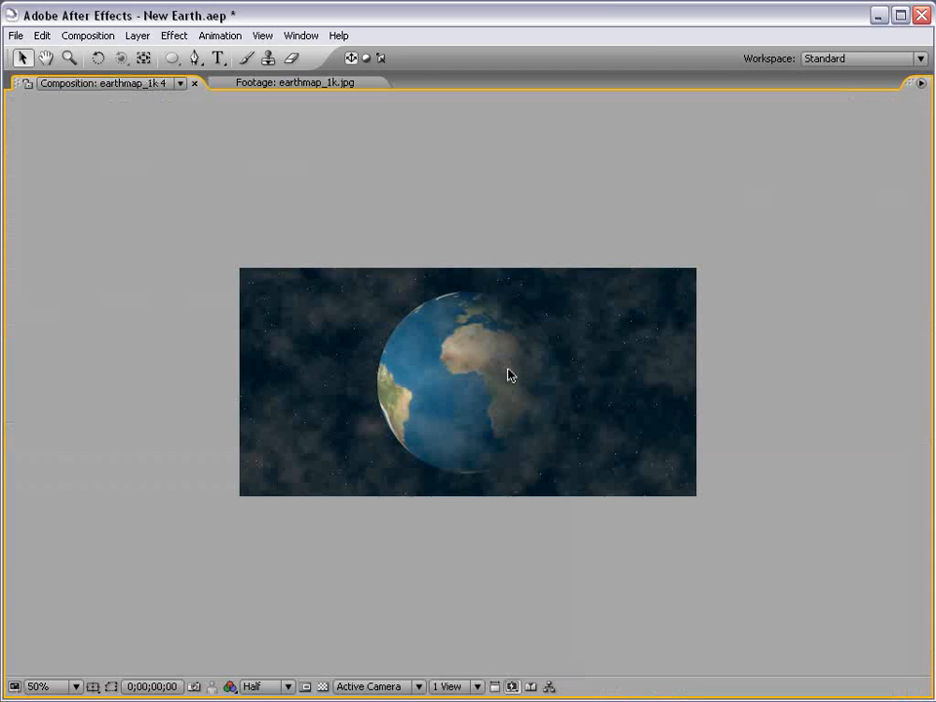
Draw a rectangular mask on the Deep Royal Blue Solid 2 layer covering the lower part of the composition
{"action": "scroll", "coordinate": [544, 291], "scroll_direction": "down", "scroll_amount": 1}
{"action": "key", "text": "grave"}
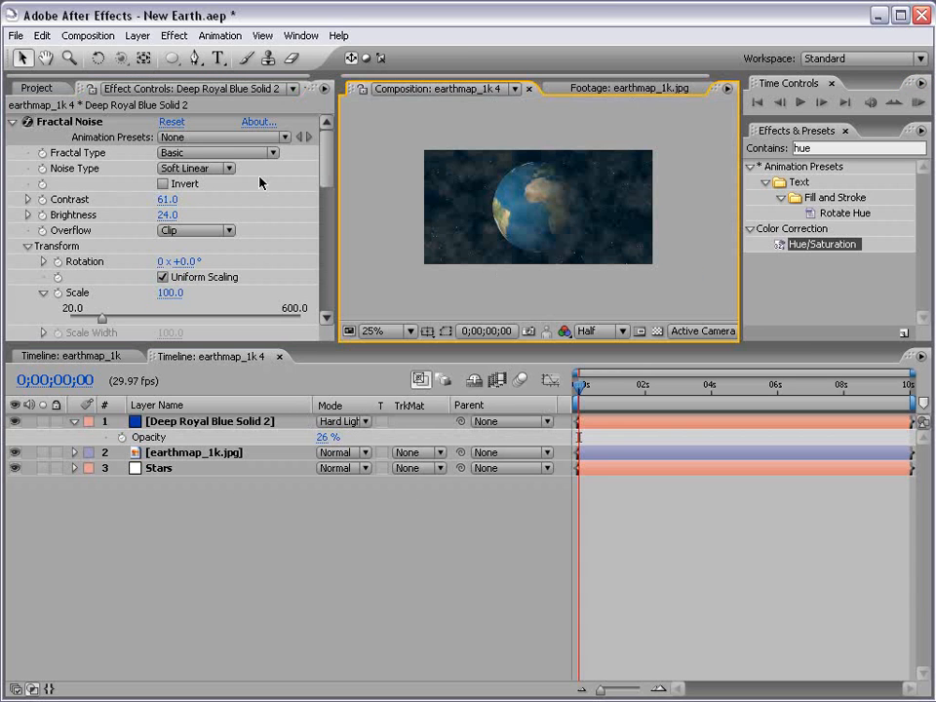
{"action": "left_click", "coordinate": [590, 425]}
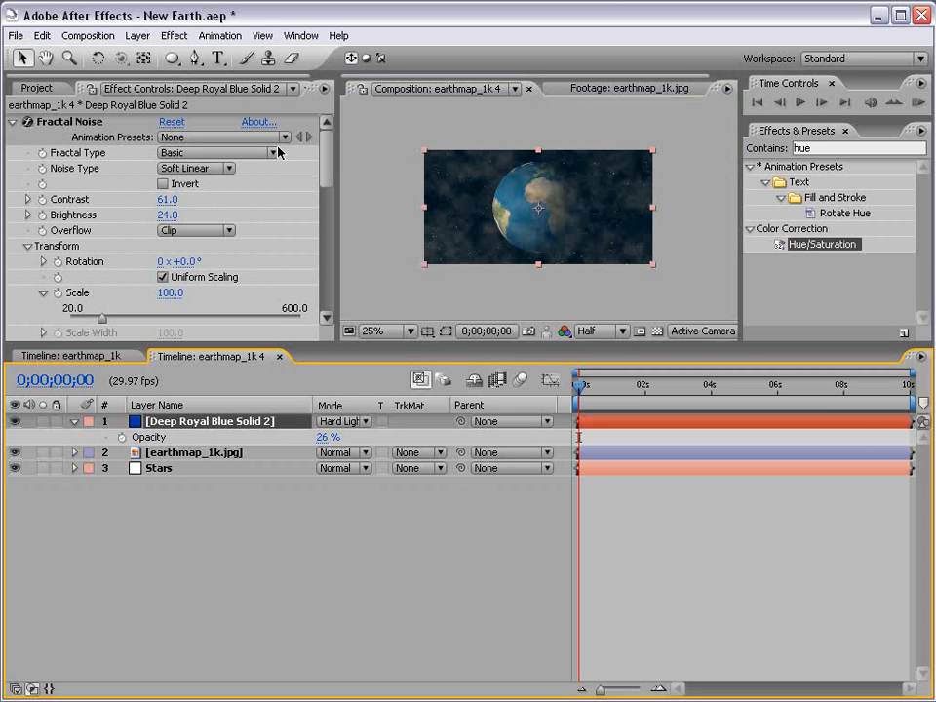
{"action": "left_click", "coordinate": [174, 59]}
{"action": "left_click", "coordinate": [258, 58]}
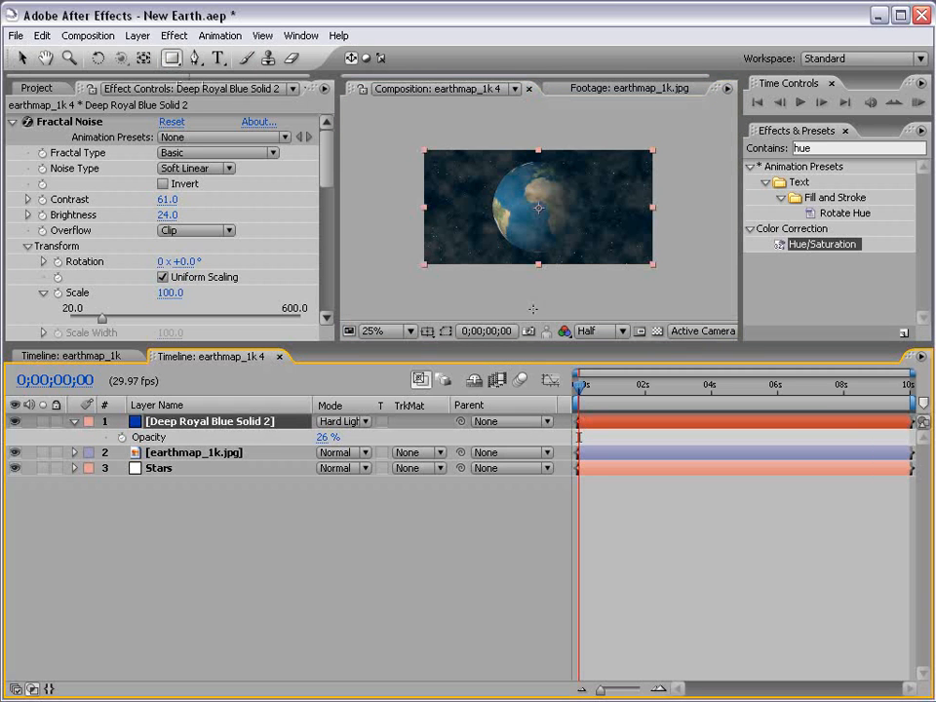
{"action": "left_click_drag", "start_coordinate": [354, 219], "coordinate": [719, 300]}
Set the cloud layer's mask feather to 178 pixels and check the softened edge in the enlarged composition
{"action": "left_click", "coordinate": [150, 425]}
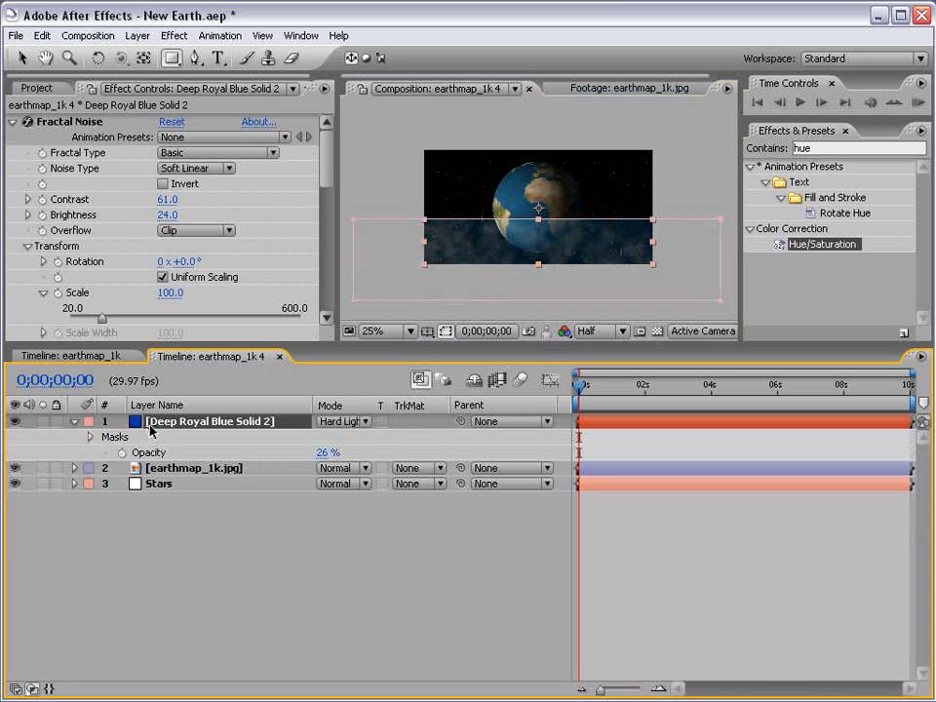
{"action": "key", "text": "m"}
{"action": "key", "text": "m"}
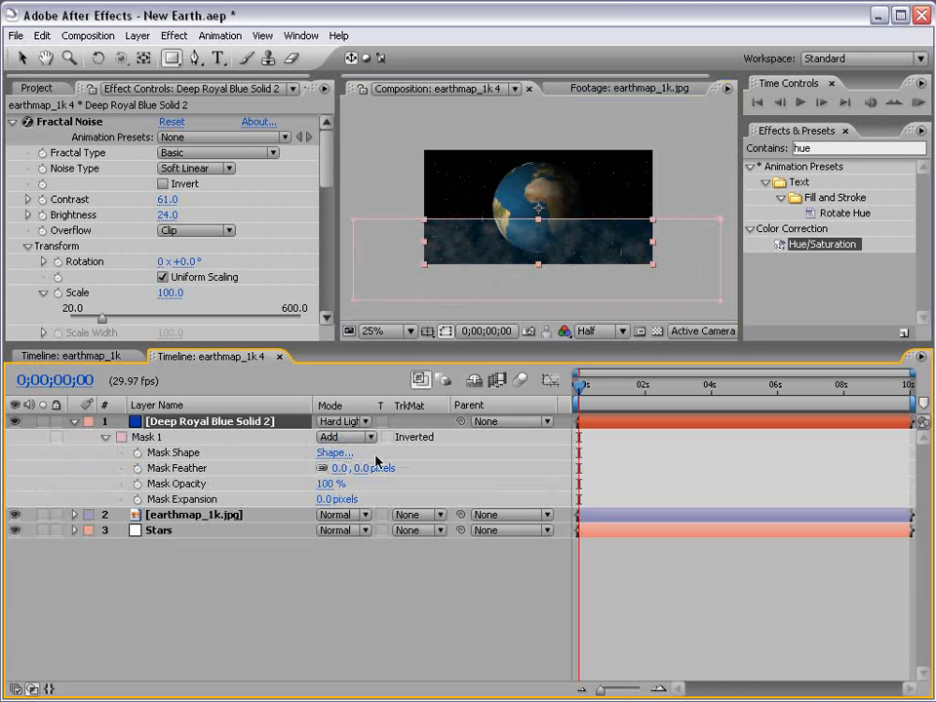
{"action": "left_click_drag", "start_coordinate": [360, 470], "coordinate": [531, 471]}
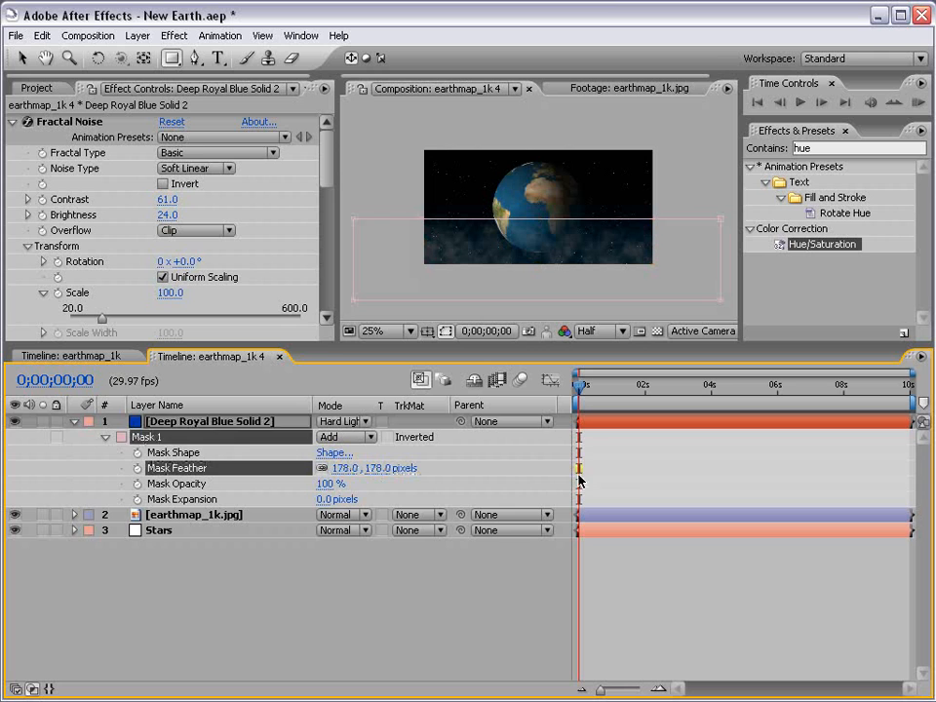
{"action": "left_click", "coordinate": [572, 312]}
{"action": "key", "text": "v"}
{"action": "key", "text": "grave"}
{"action": "key", "text": "period"}
{"action": "key", "text": "comma"}
{"action": "key", "text": "grave"}
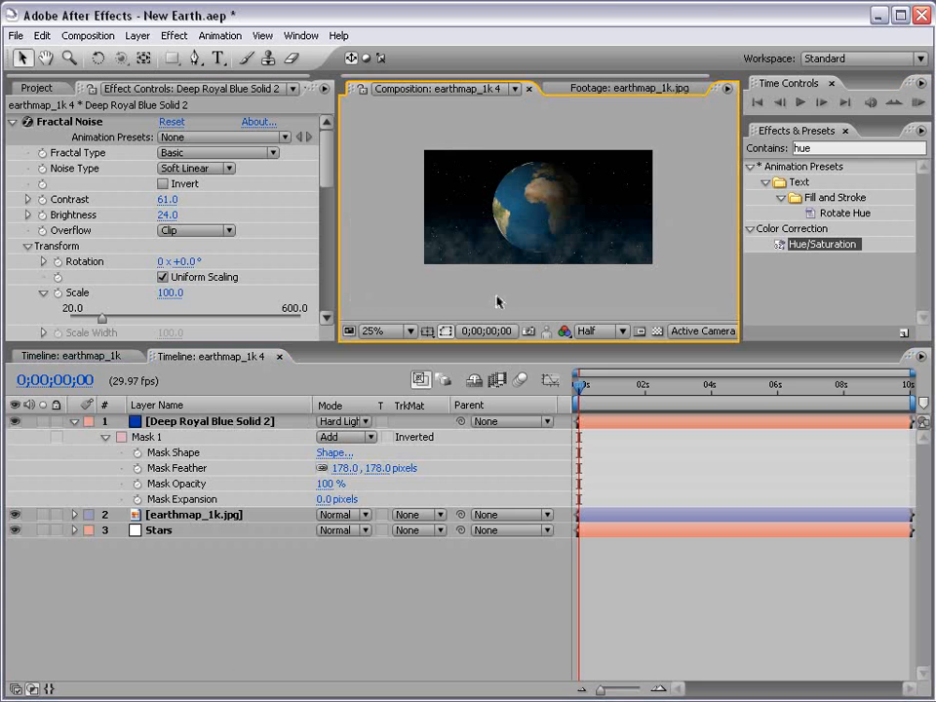
Set the blue cloud layer's opacity to 19% and check the enlarged composition
{"action": "left_click", "coordinate": [239, 423]}
{"action": "key", "text": "t"}
{"action": "left_click_drag", "start_coordinate": [322, 438], "coordinate": [314, 439]}
{"action": "key", "text": "F2"}
{"action": "key", "text": "grave"}
{"action": "key", "text": "period"}
{"action": "key", "text": "comma"}
{"action": "key", "text": "grave"}
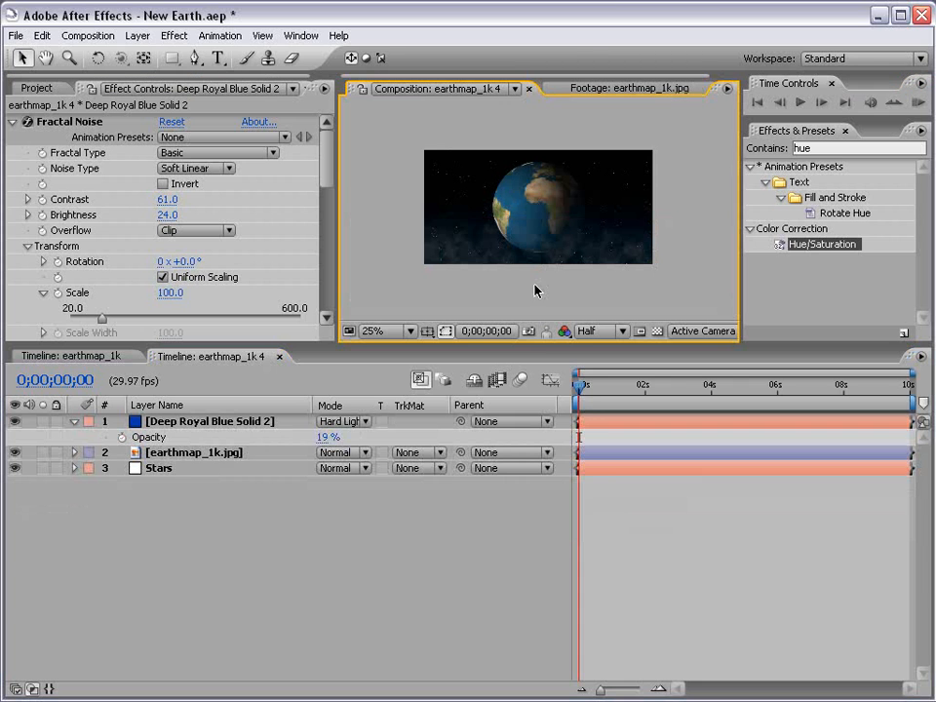
Scrub through the first seconds of the timeline, return to the first frame, and examine the Earth and clouds enlarged
{"action": "left_click_drag", "start_coordinate": [587, 403], "coordinate": [708, 407]}
{"action": "key", "text": "Home"}
{"action": "key", "text": "period"}
{"action": "key", "text": "grave"}
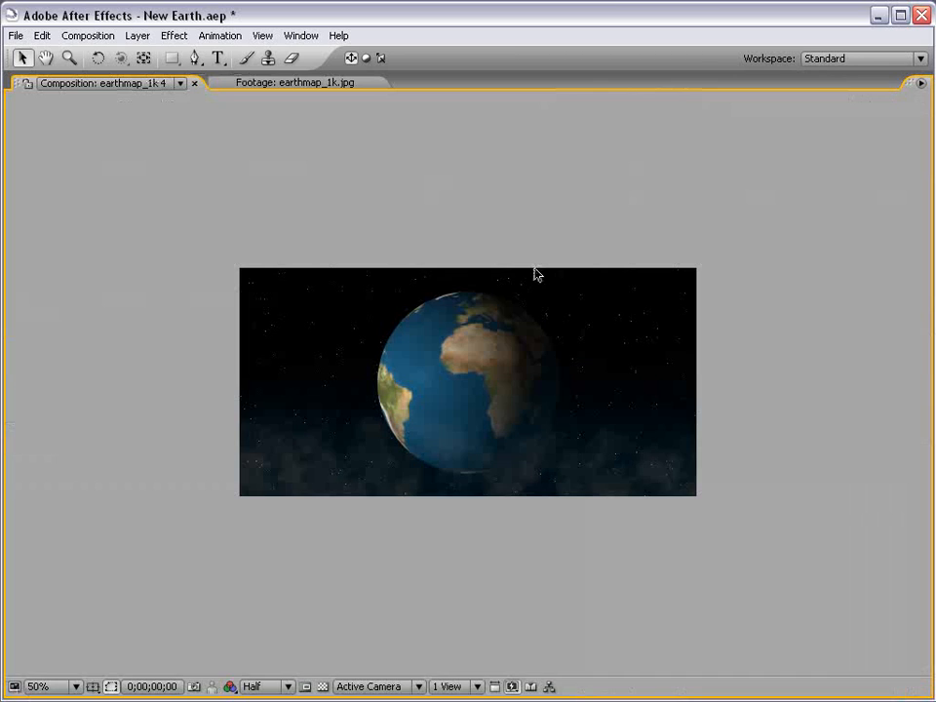
{"action": "key", "text": "grave"}
{"action": "key", "text": "comma"}
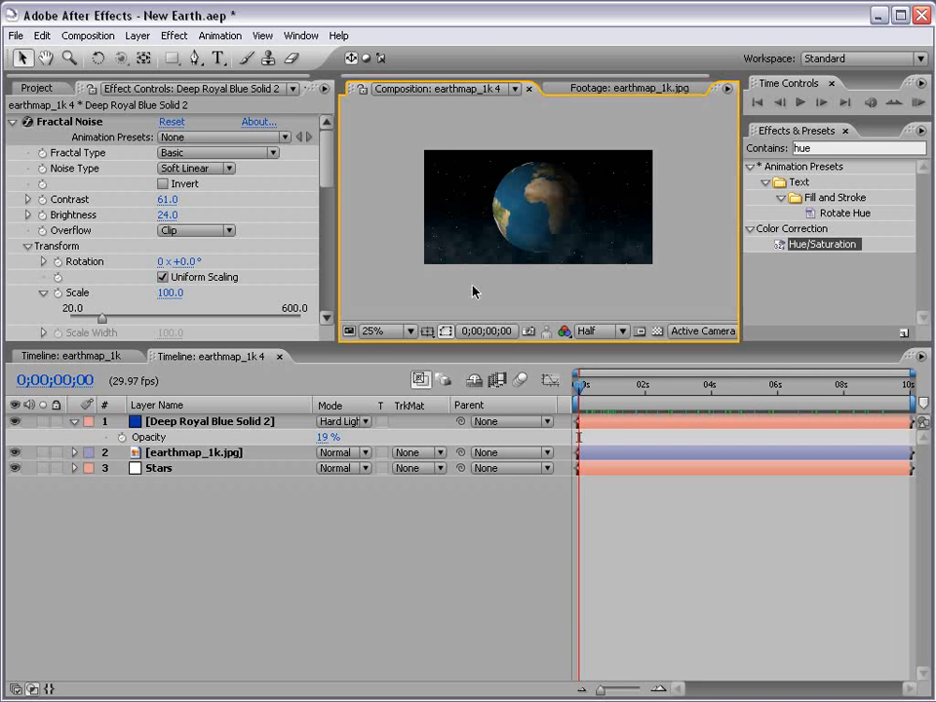
Pre-compose the earthmap_1k.jpg layer, leaving all attributes in the current composition
{"action": "left_click", "coordinate": [161, 453]}
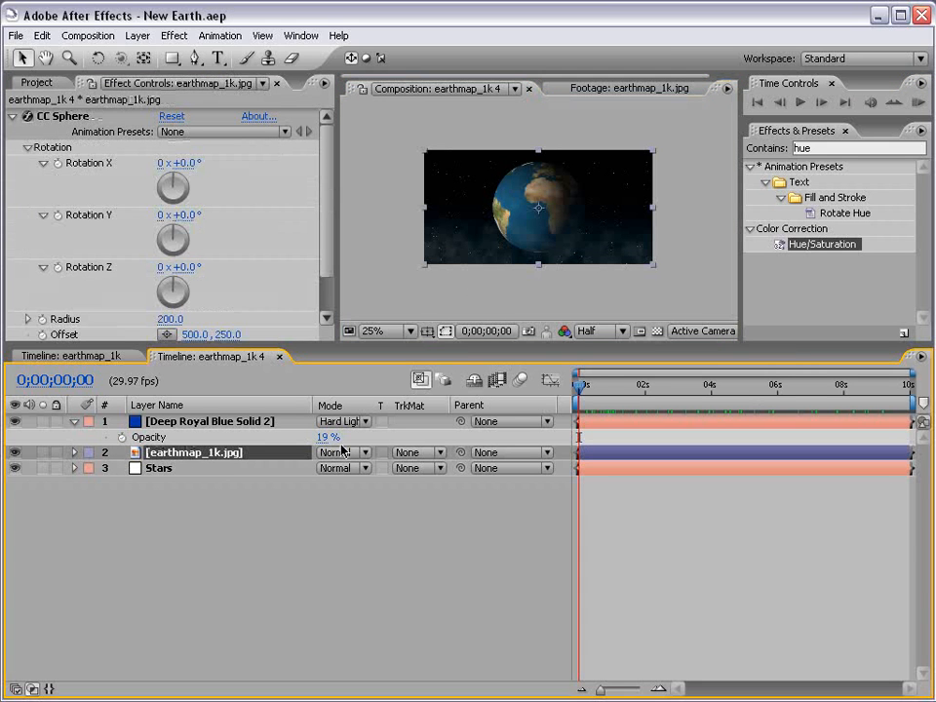
{"action": "left_click", "coordinate": [137, 36]}
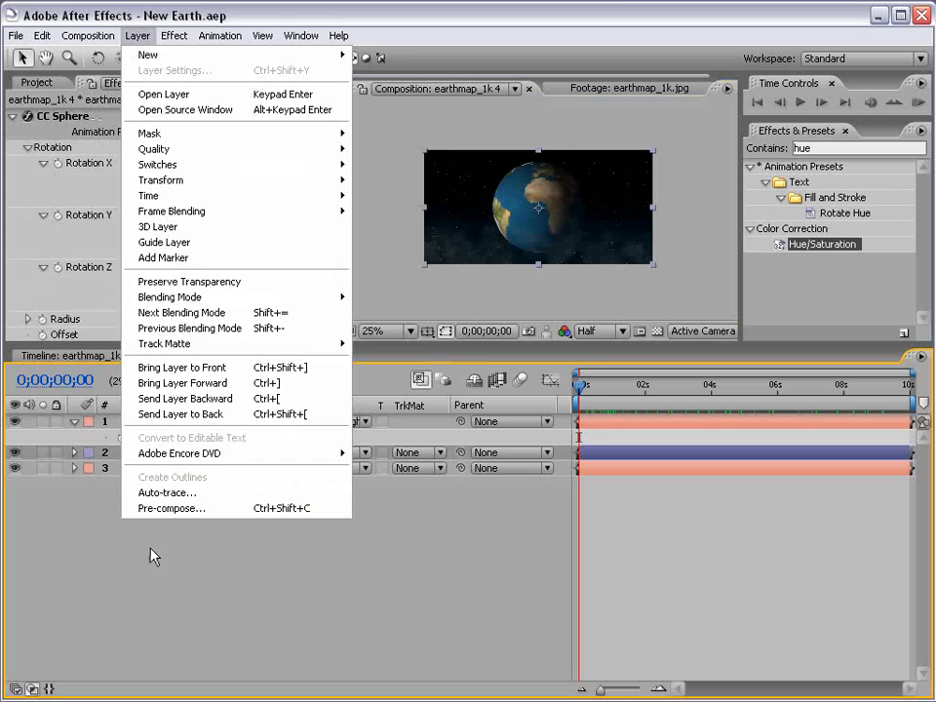
{"action": "left_click", "coordinate": [170, 507]}
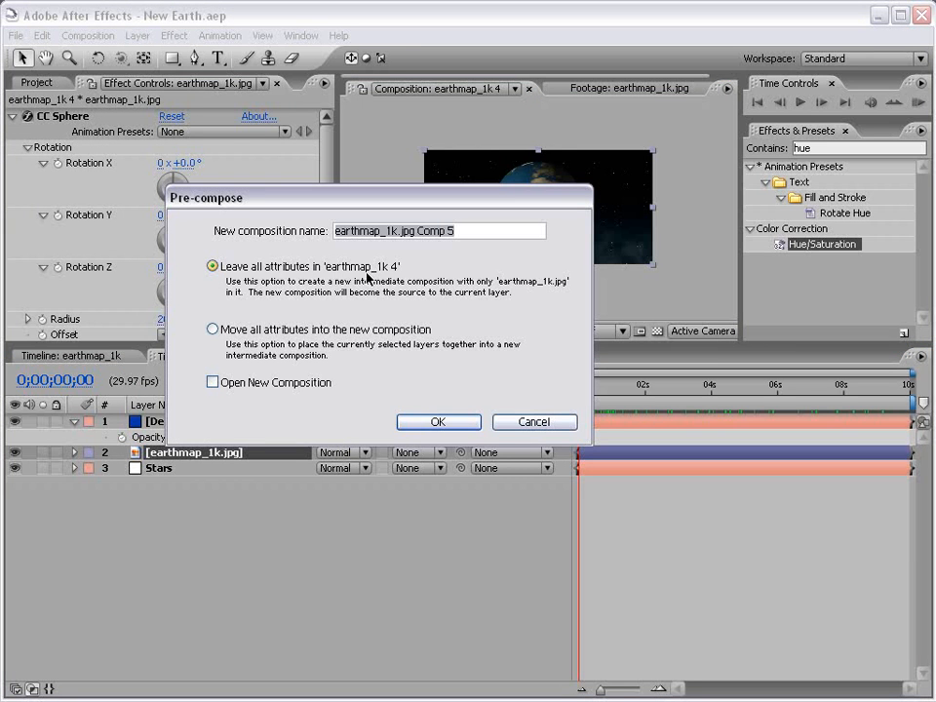
{"action": "left_click", "coordinate": [438, 421]}
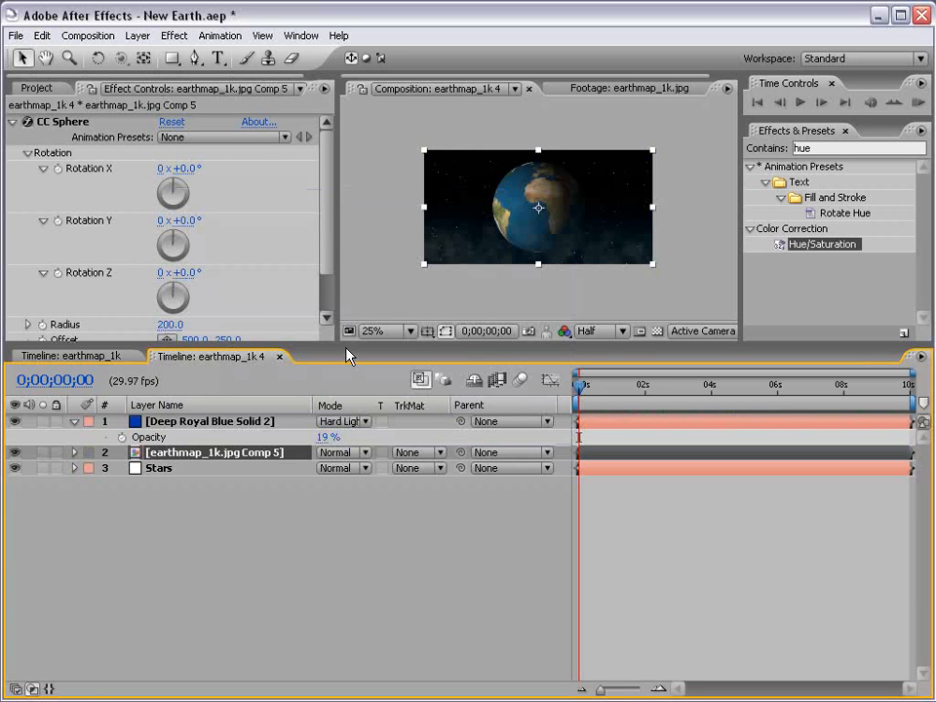
Duplicate the pre-composed Earth layer and expand the CC Sphere properties of both copies in the timeline
{"action": "left_click_drag", "start_coordinate": [348, 354], "coordinate": [332, 468]}
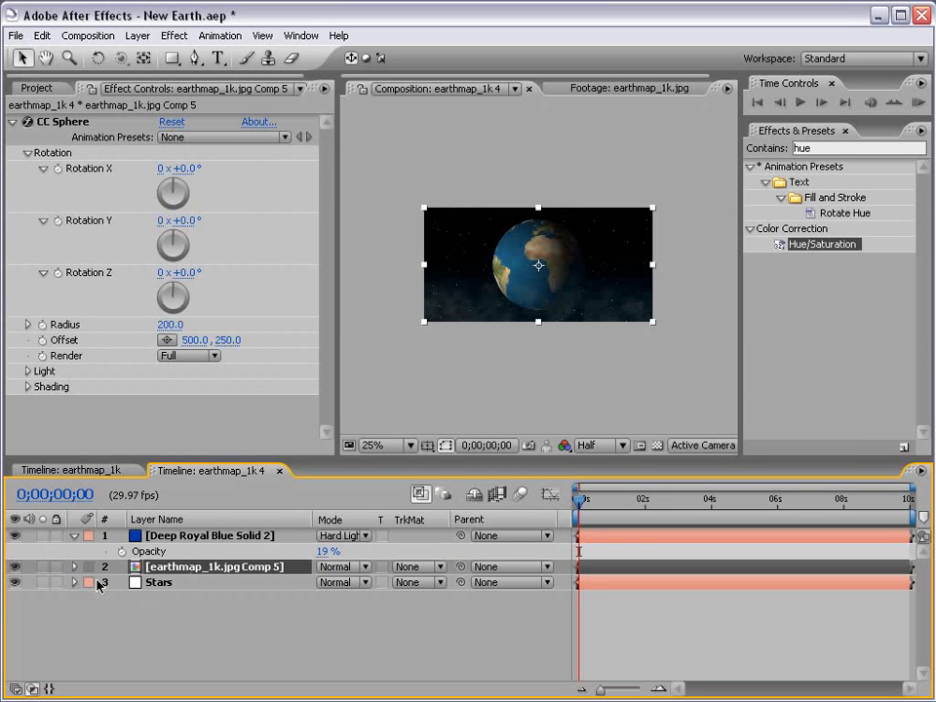
{"action": "key", "text": "ctrl+d"}
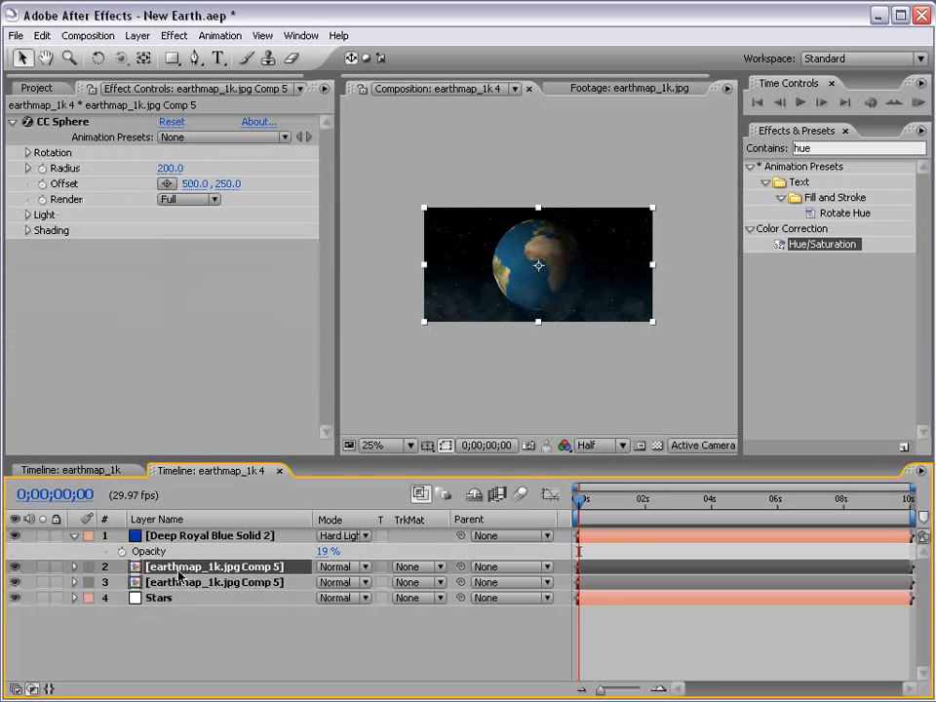
{"action": "left_click_drag", "start_coordinate": [184, 454], "coordinate": [185, 296]}
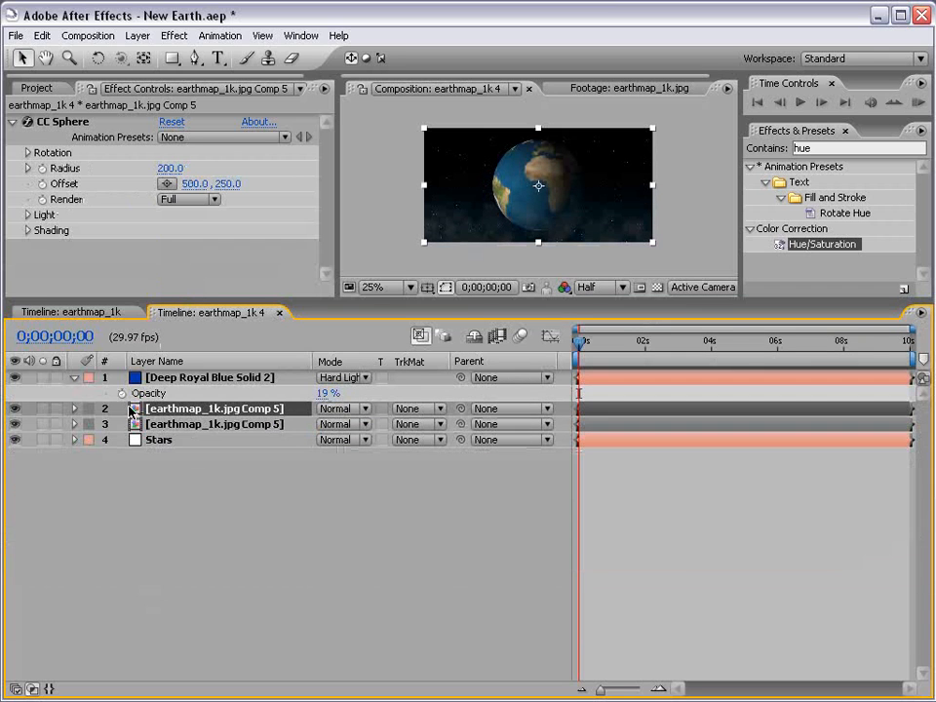
{"action": "key", "text": "e"}
{"action": "left_click", "coordinate": [157, 442]}
{"action": "key", "text": "e"}
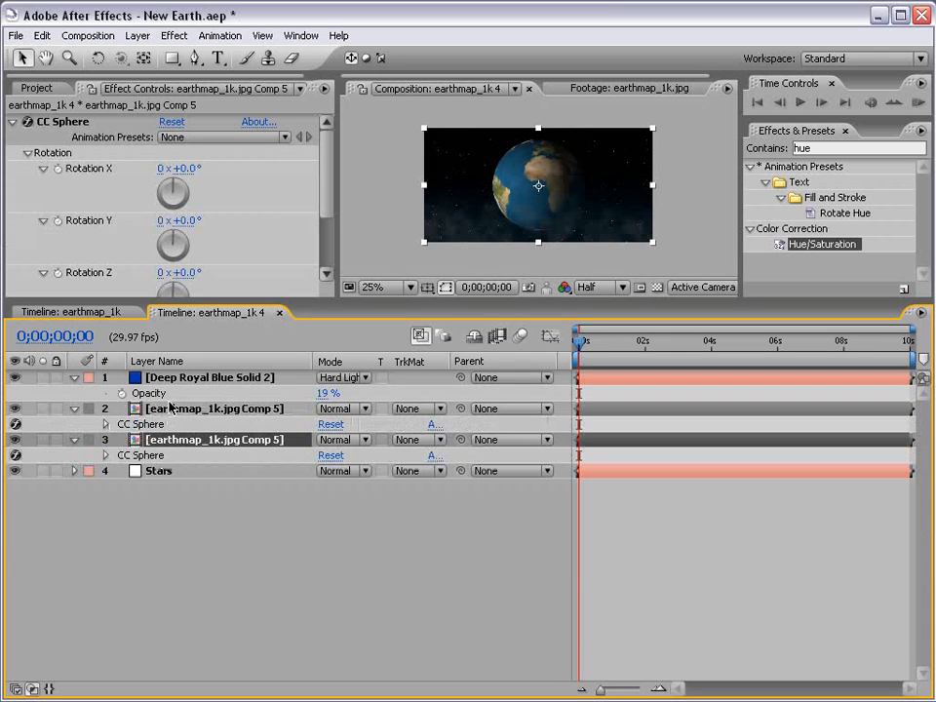
{"action": "left_click", "coordinate": [105, 425]}
{"action": "left_click", "coordinate": [106, 549]}
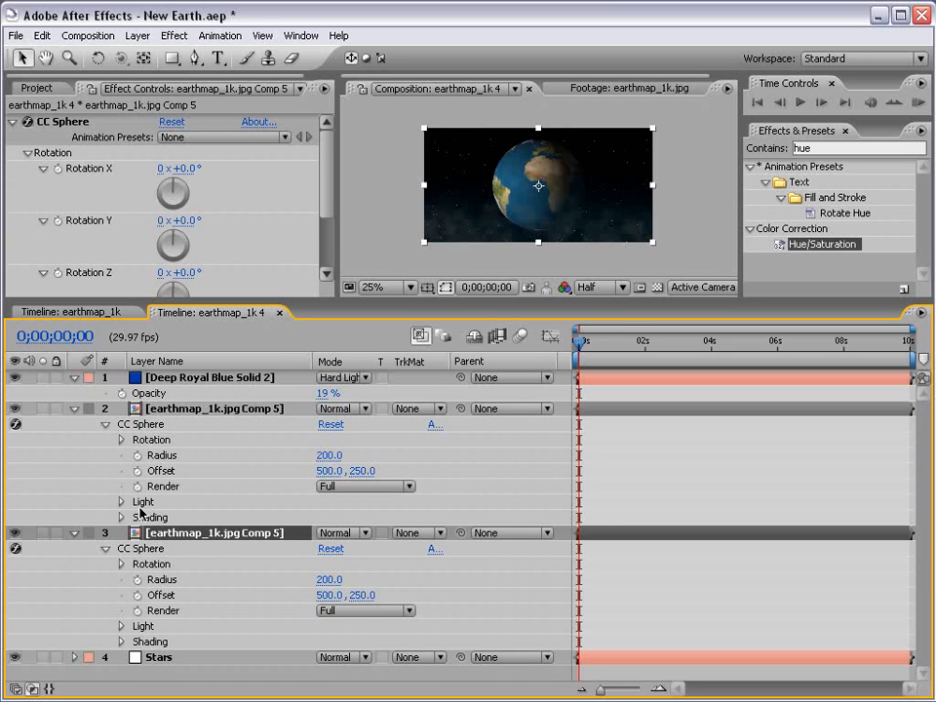
Link the upper Earth copy's CC Sphere Radius to the lower copy's Radius with an expression, and set the lower Radius to 137
{"action": "left_click", "coordinate": [164, 410]}
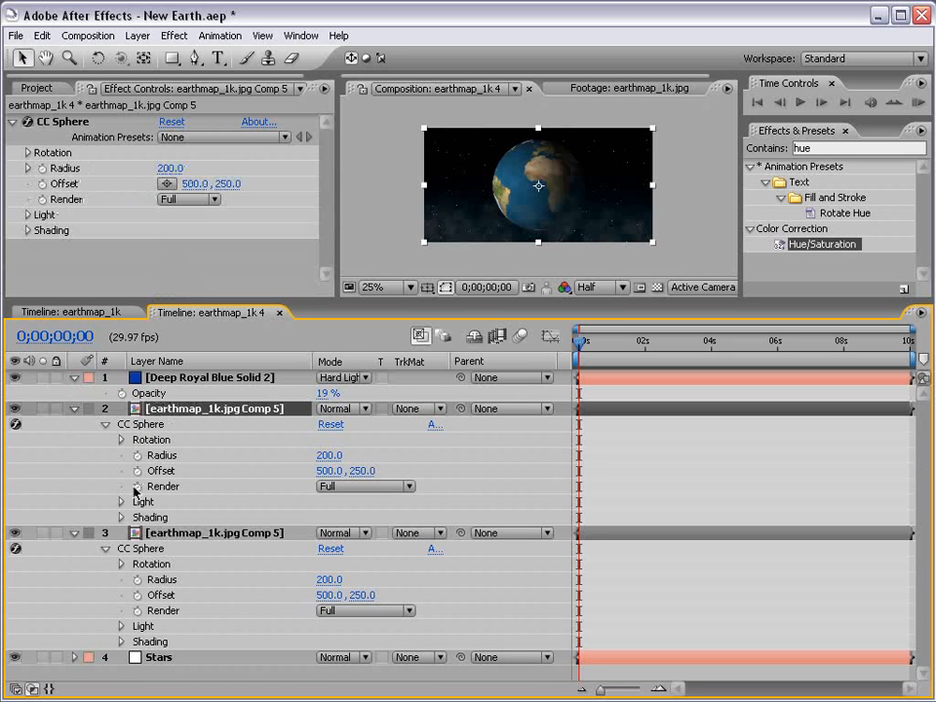
{"action": "left_click", "coordinate": [138, 455], "text": "alt"}
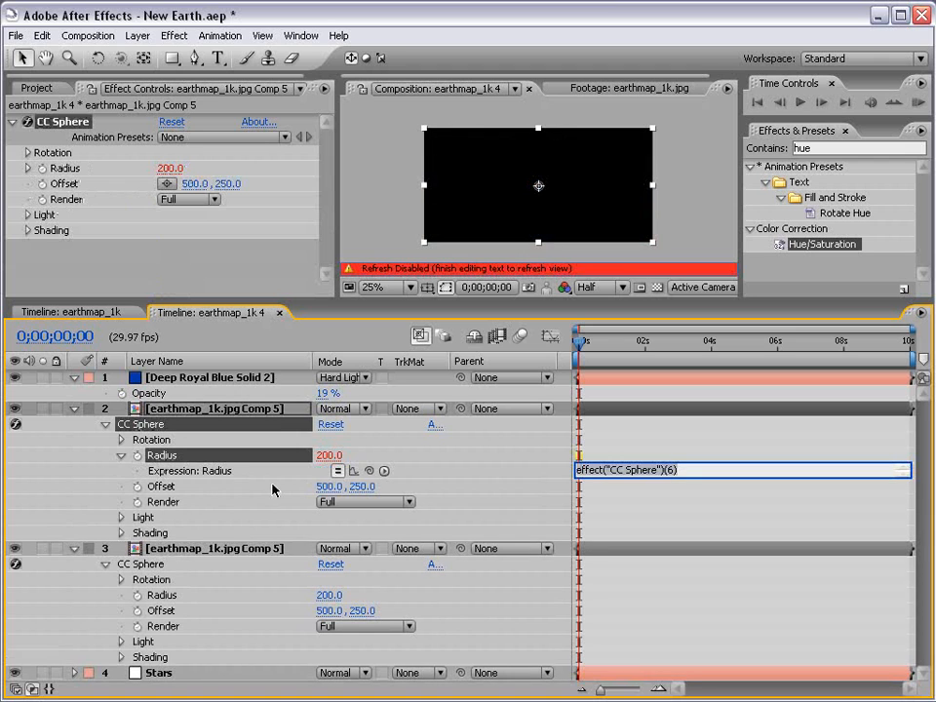
{"action": "left_click_drag", "start_coordinate": [370, 470], "coordinate": [171, 597]}
{"action": "left_click", "coordinate": [175, 551]}
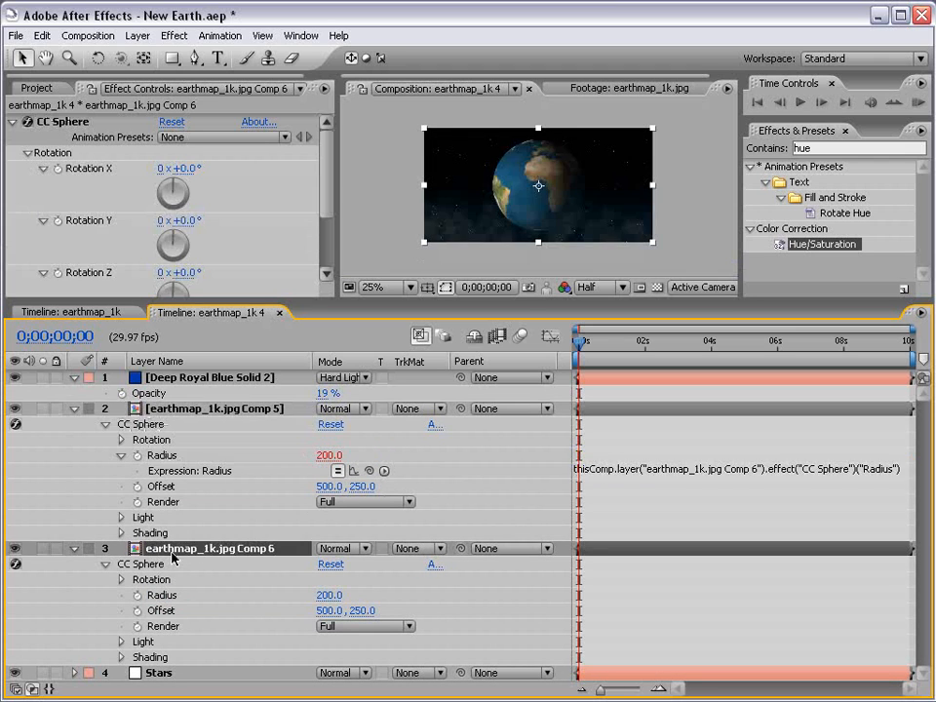
{"action": "left_click_drag", "start_coordinate": [329, 595], "coordinate": [360, 594]}
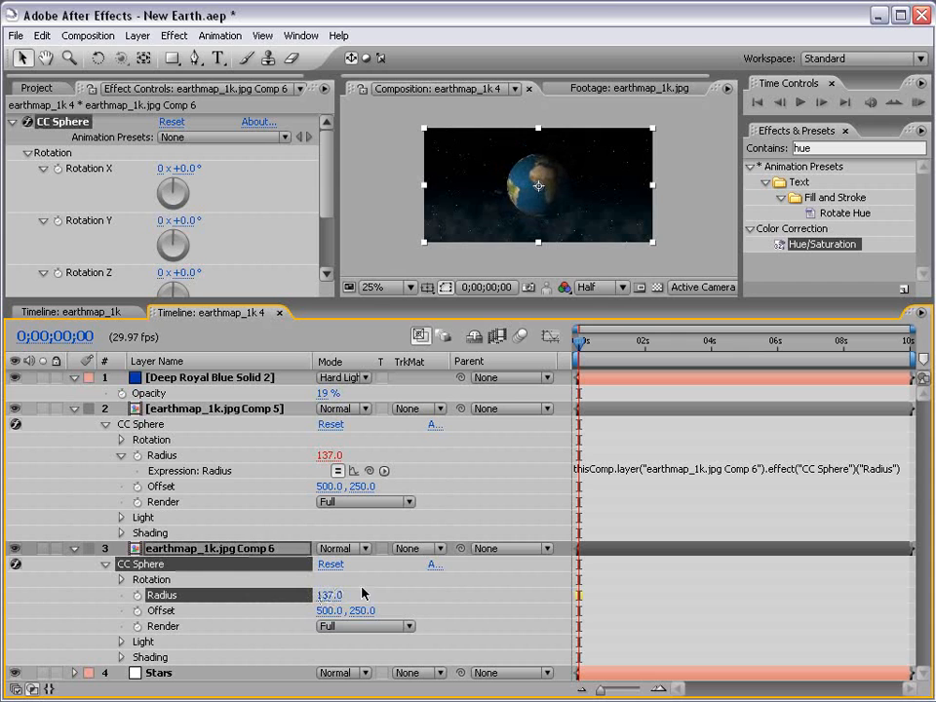
{"action": "left_click", "coordinate": [397, 589]}
Expand the CC Sphere Rotation properties of both Earth layers and rename the lower layer Master Earth
{"action": "left_click_drag", "start_coordinate": [200, 302], "coordinate": [199, 233]}
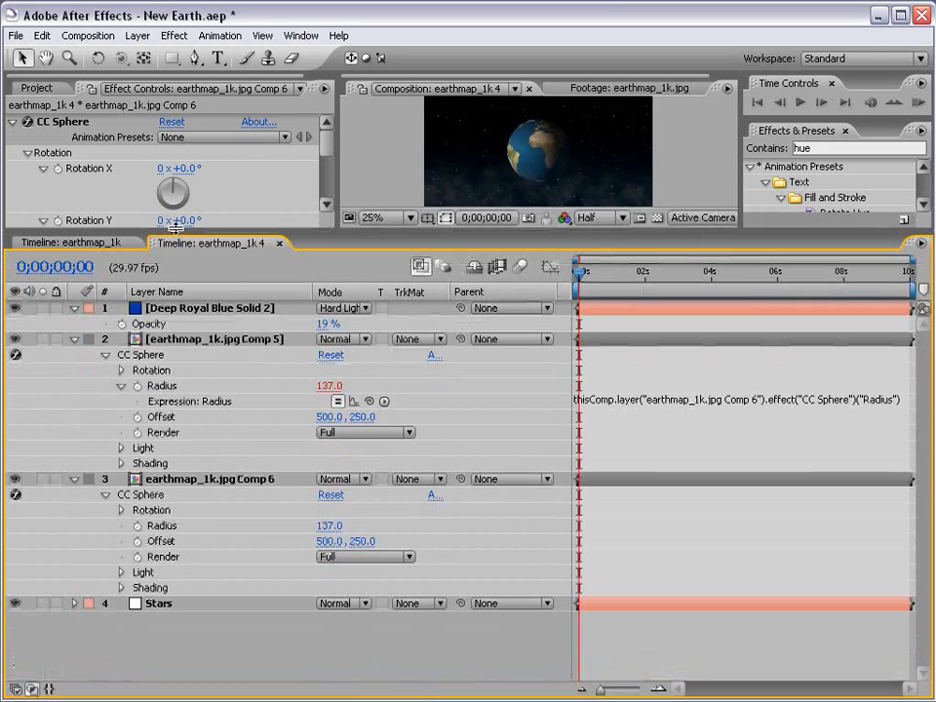
{"action": "left_click", "coordinate": [121, 370]}
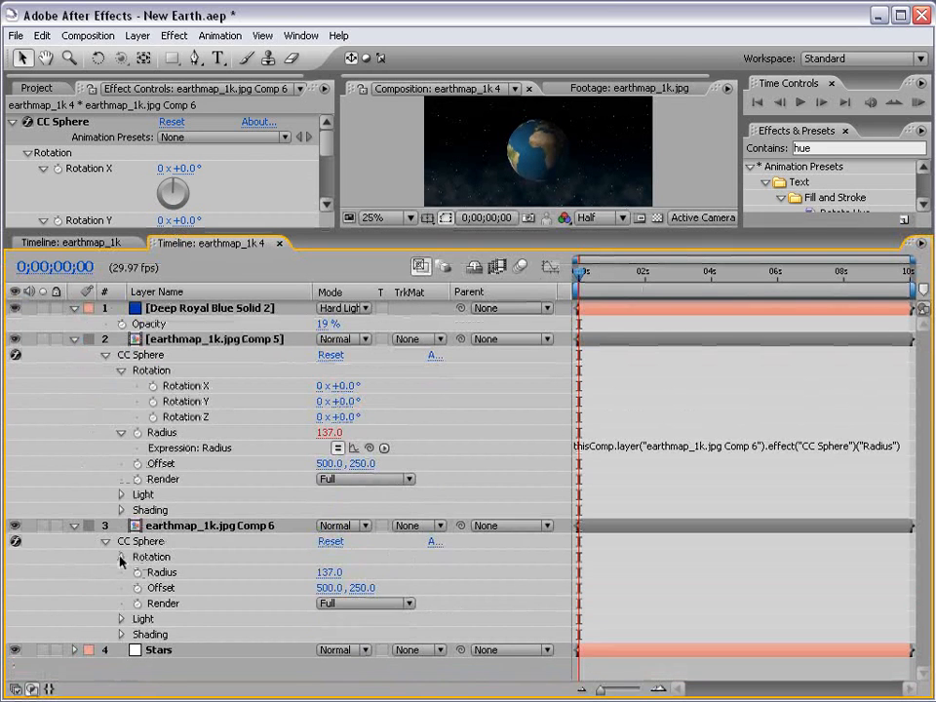
{"action": "left_click", "coordinate": [121, 556]}
{"action": "left_click_drag", "start_coordinate": [221, 233], "coordinate": [197, 185]}
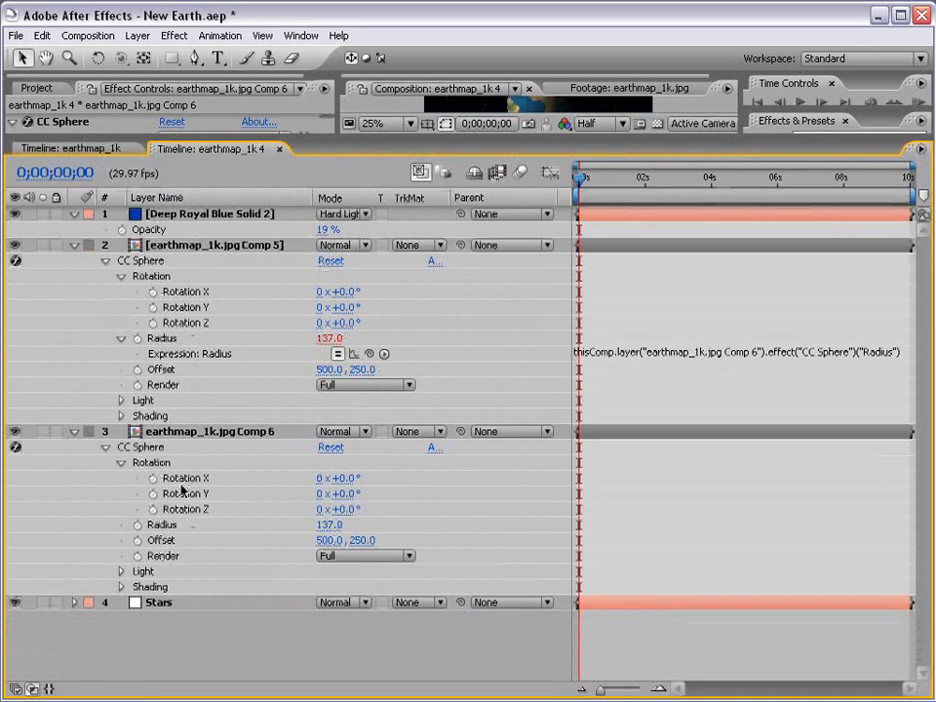
{"action": "left_click", "coordinate": [210, 431]}
{"action": "key", "text": "Return"}
{"action": "type", "text": "M"}
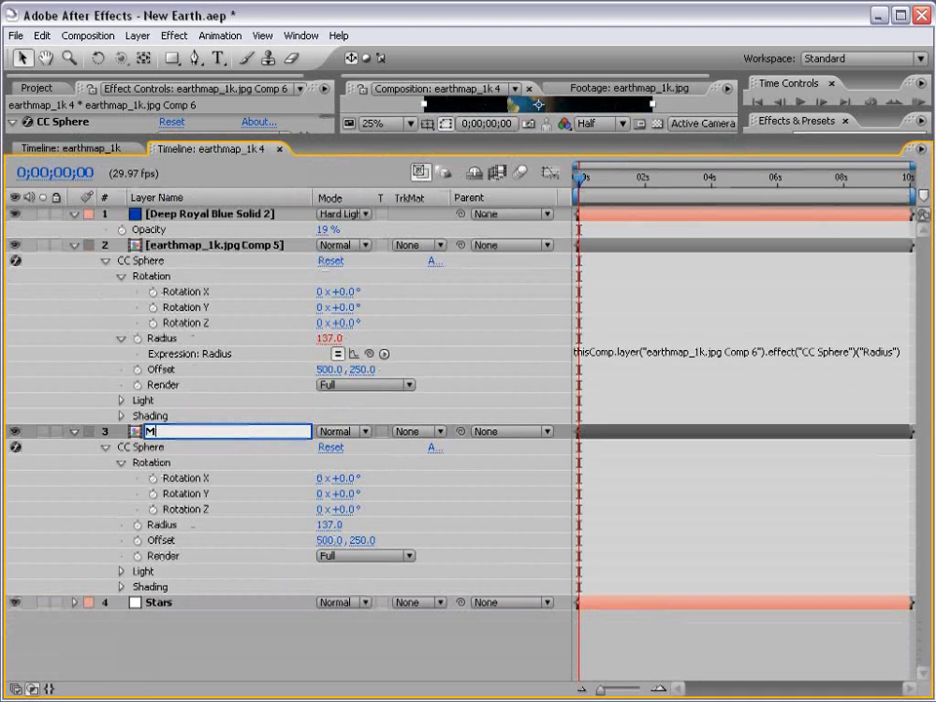
{"action": "type", "text": "aster Earth"}
{"action": "key", "text": "Return"}
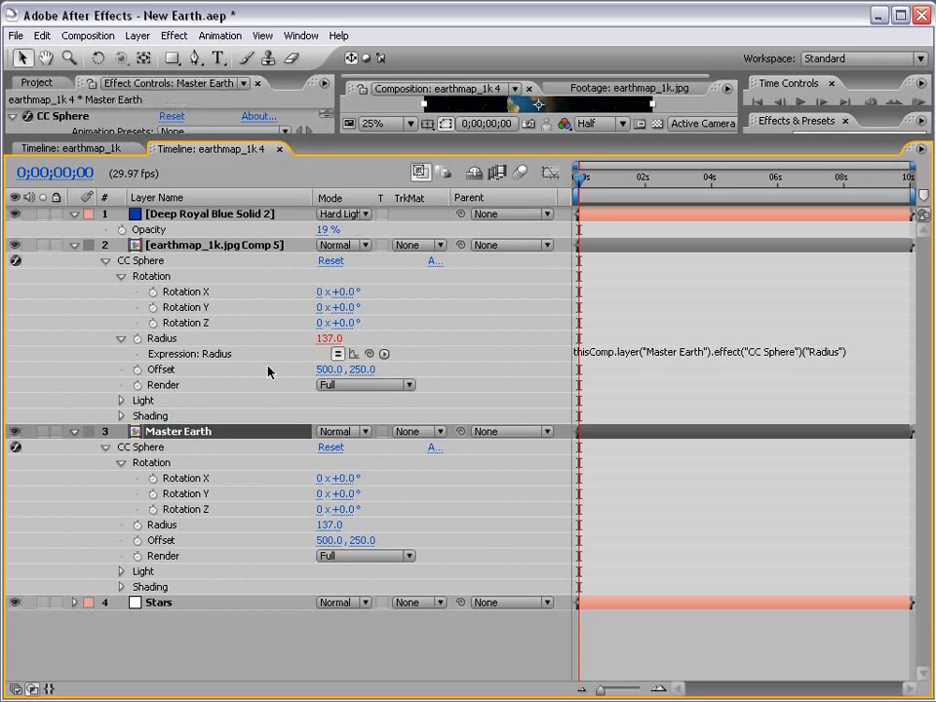
Link the upper Earth layer's Rotation X, Y and Z to Master Earth's matching CC Sphere rotations with expressions
{"action": "left_click", "coordinate": [152, 292], "text": "alt"}
{"action": "left_click_drag", "start_coordinate": [369, 307], "coordinate": [190, 499]}
{"action": "left_click", "coordinate": [152, 322], "text": "alt"}
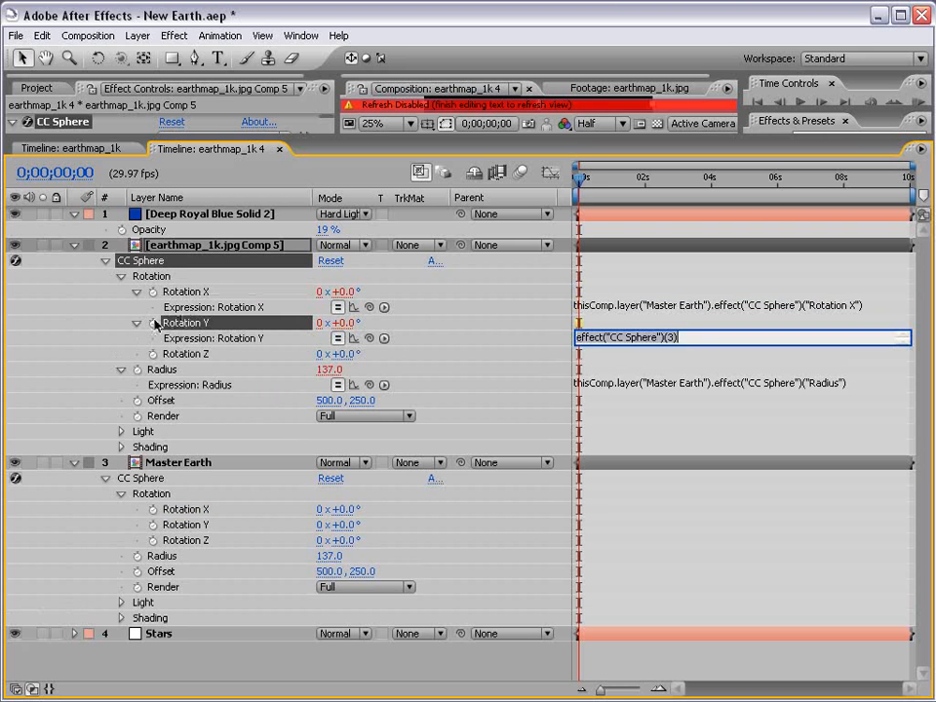
{"action": "left_click_drag", "start_coordinate": [379, 339], "coordinate": [180, 524]}
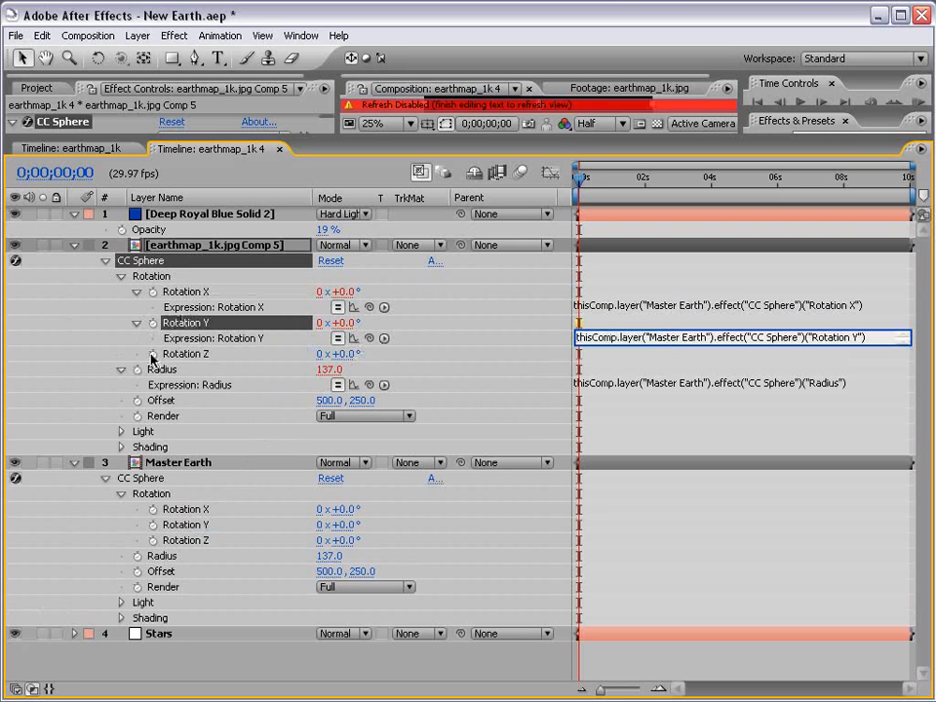
{"action": "left_click", "coordinate": [152, 353], "text": "alt"}
{"action": "left_click_drag", "start_coordinate": [368, 368], "coordinate": [207, 556]}
{"action": "left_click", "coordinate": [656, 558]}
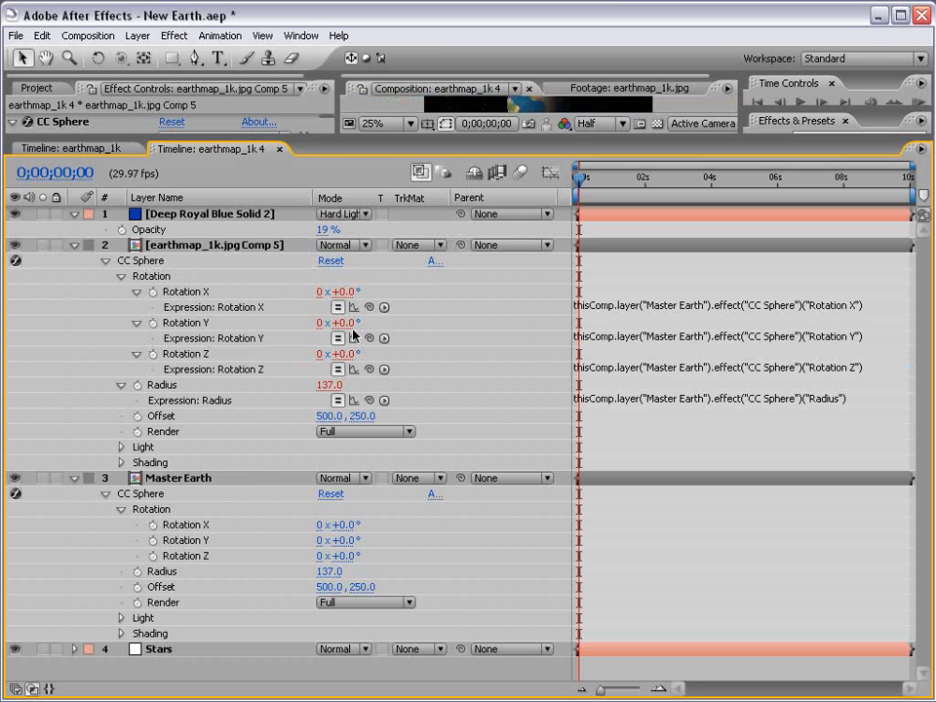
Set the CC Sphere Light Direction of the upper Earth layer to 70°
{"action": "left_click_drag", "start_coordinate": [332, 136], "coordinate": [332, 237]}
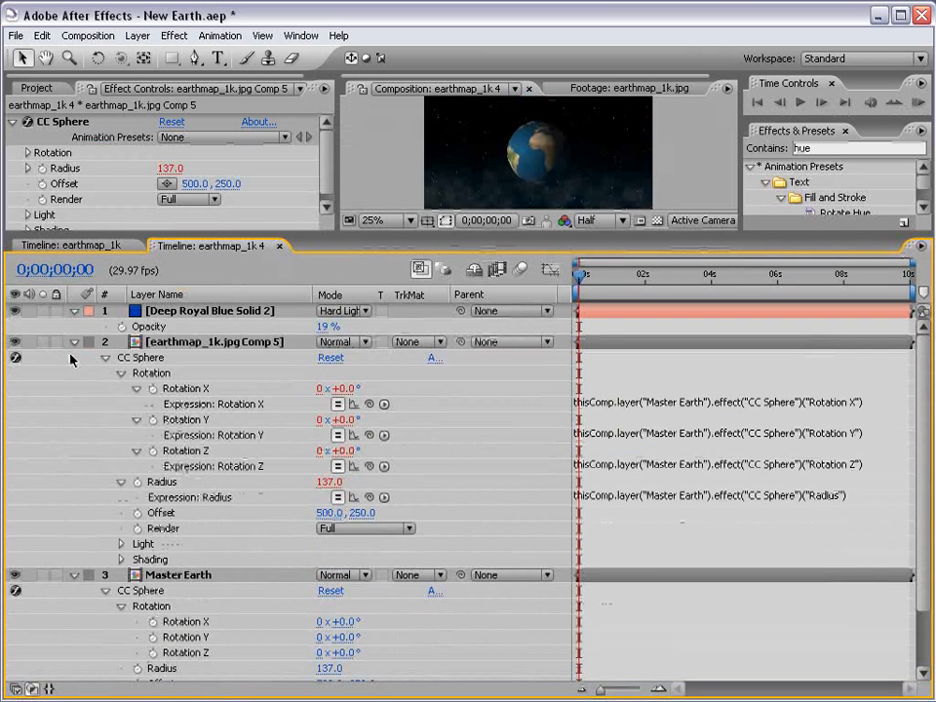
{"action": "left_click", "coordinate": [104, 358]}
{"action": "left_click", "coordinate": [105, 357]}
{"action": "left_click", "coordinate": [121, 544]}
{"action": "scroll", "coordinate": [201, 512], "scroll_direction": "down", "scroll_amount": 3}
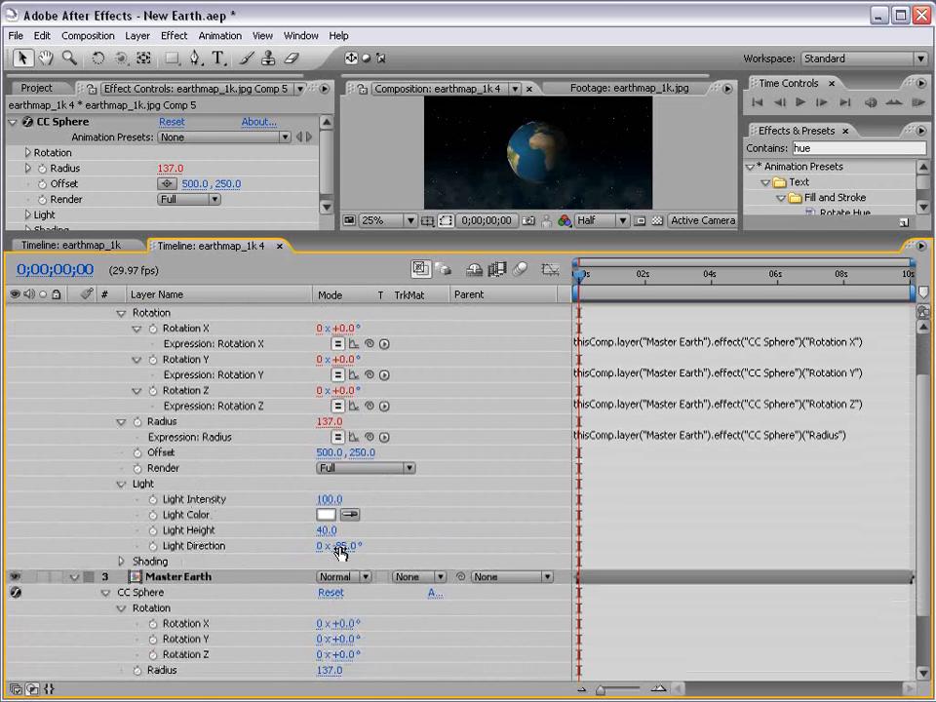
{"action": "mouse_move", "coordinate": [339, 552]}
{"action": "left_mouse_down"}
{"action": "mouse_move", "coordinate": [473, 534]}
{"action": "mouse_move", "coordinate": [429, 556]}
{"action": "left_mouse_up"}
{"action": "left_click", "coordinate": [348, 548]}
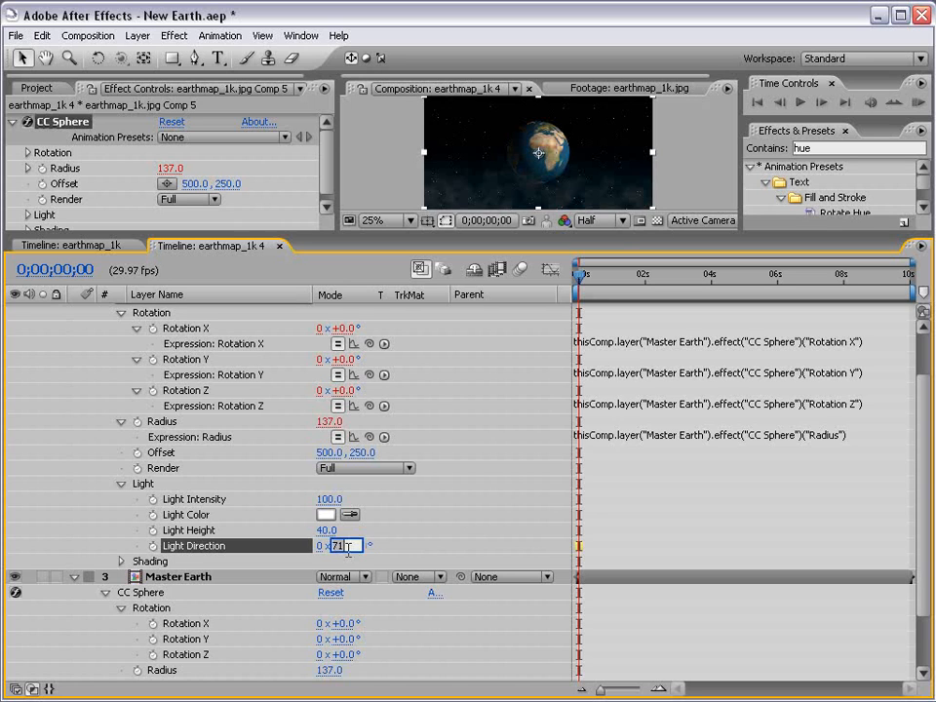
{"action": "type", "text": "70"}
{"action": "key", "text": "Return"}
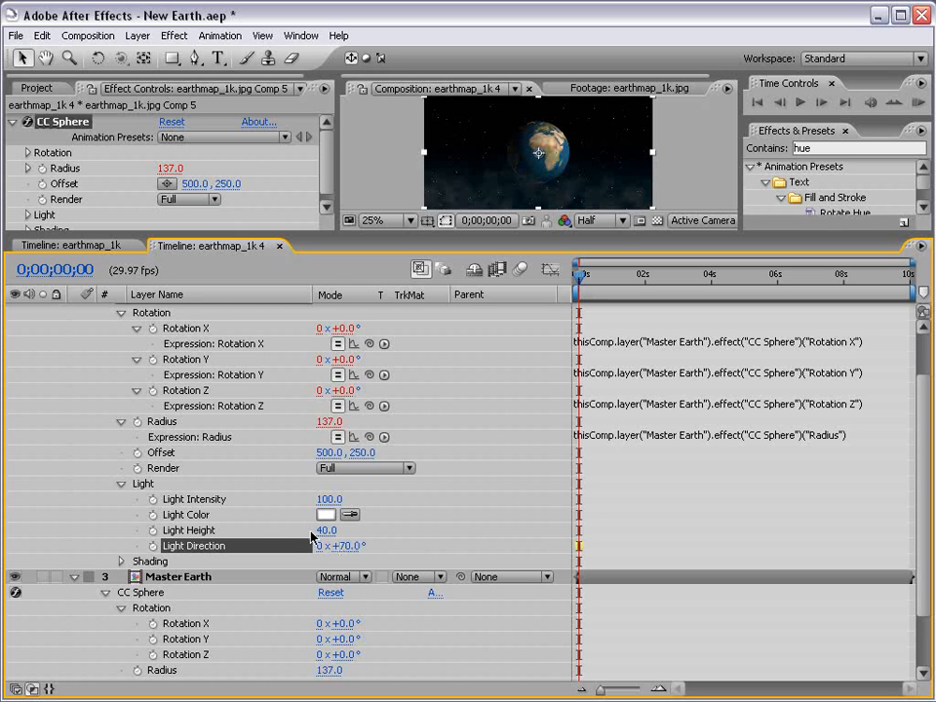
Set the upper Earth layer's CC Sphere Light Height to -53, Light Intensity to 390 and Light Direction to 90°
{"action": "left_click_drag", "start_coordinate": [321, 534], "coordinate": [249, 531]}
{"action": "scroll", "coordinate": [562, 114], "scroll_direction": "up", "scroll_amount": 1}
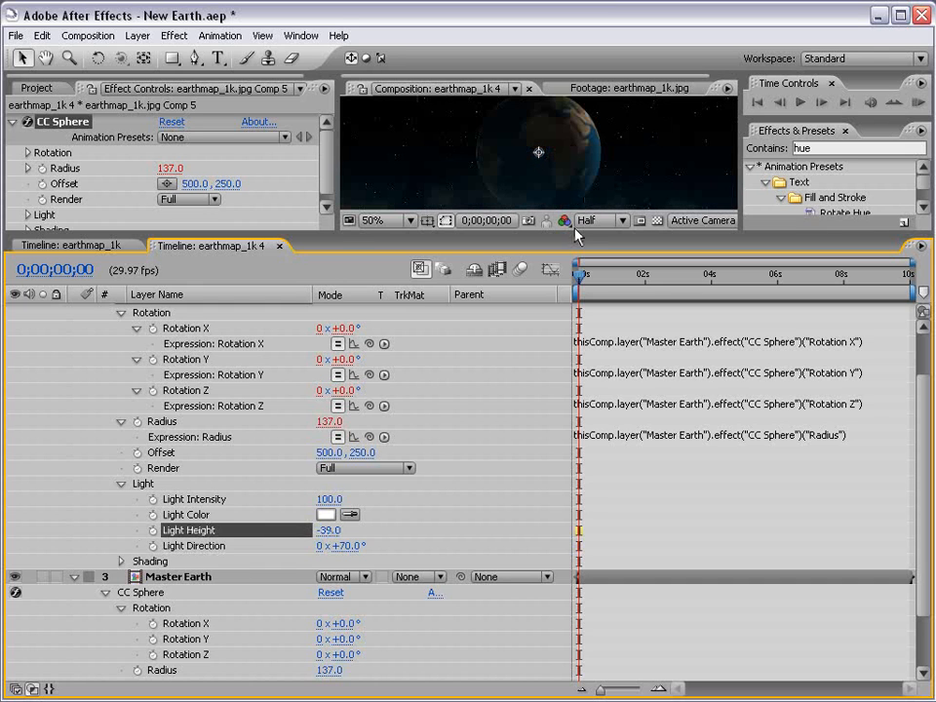
{"action": "left_click_drag", "start_coordinate": [574, 235], "coordinate": [574, 361]}
{"action": "left_click_drag", "start_coordinate": [329, 600], "coordinate": [539, 589]}
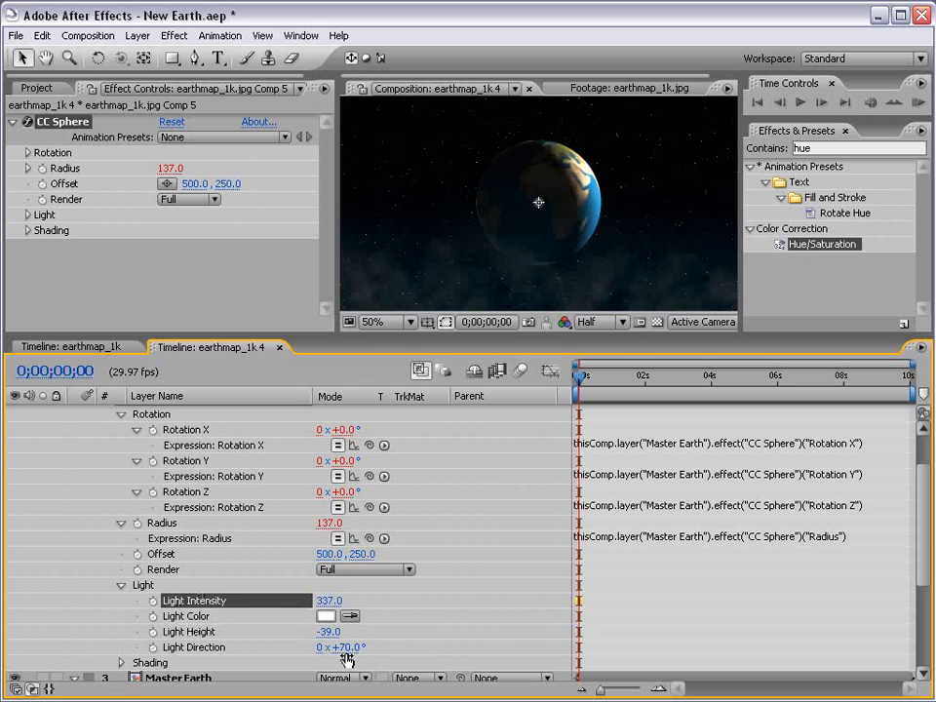
{"action": "left_click_drag", "start_coordinate": [351, 648], "coordinate": [380, 600]}
Change the upper Earth layer's CC Sphere Light Color to turquoise 44FFE7 and check the composition
{"action": "left_click", "coordinate": [332, 616]}
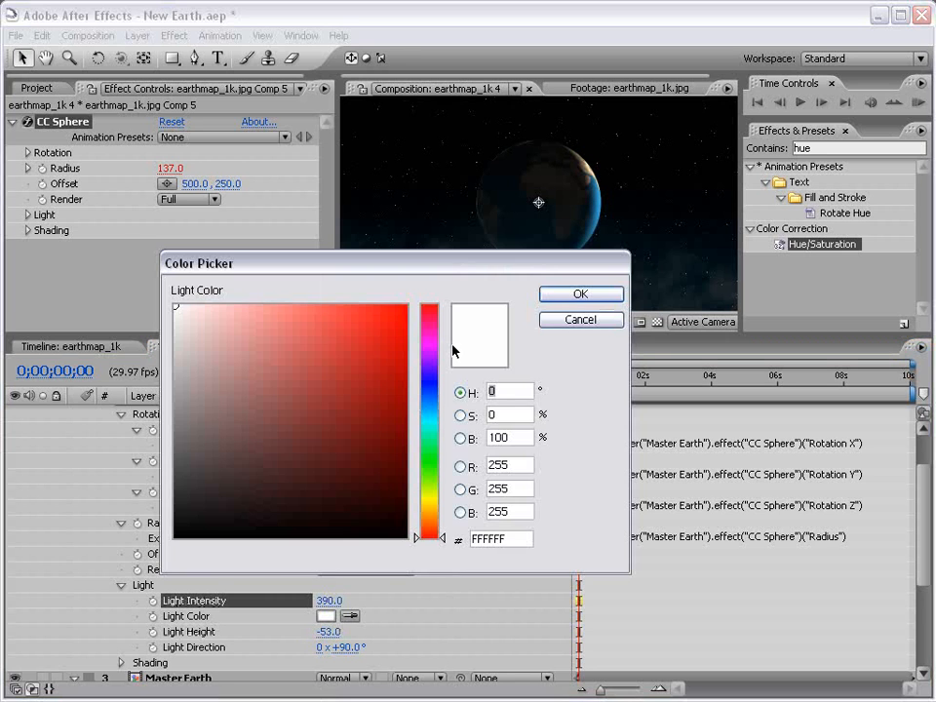
{"action": "left_click_drag", "start_coordinate": [429, 431], "coordinate": [429, 426]}
{"action": "left_click_drag", "start_coordinate": [348, 378], "coordinate": [345, 297]}
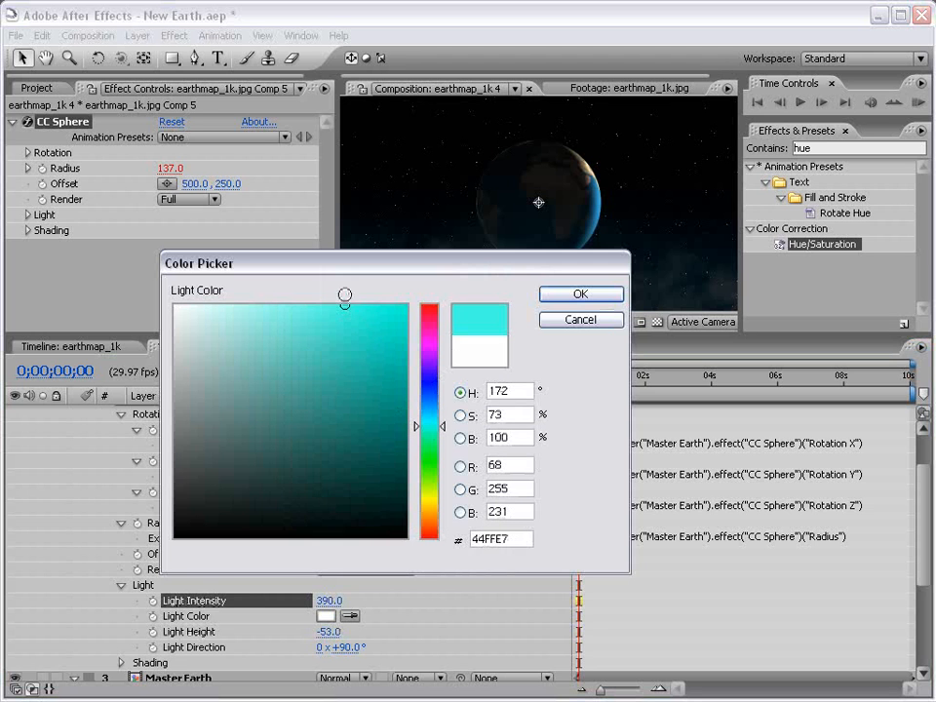
{"action": "left_click", "coordinate": [553, 295]}
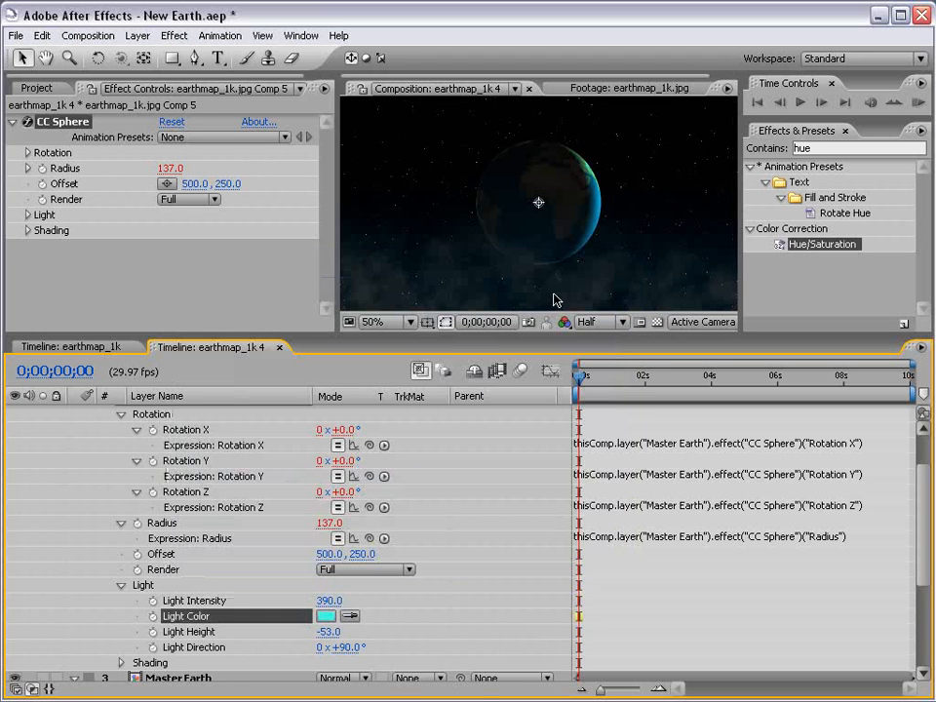
{"action": "key", "text": "grave"}
{"action": "key", "text": "grave"}
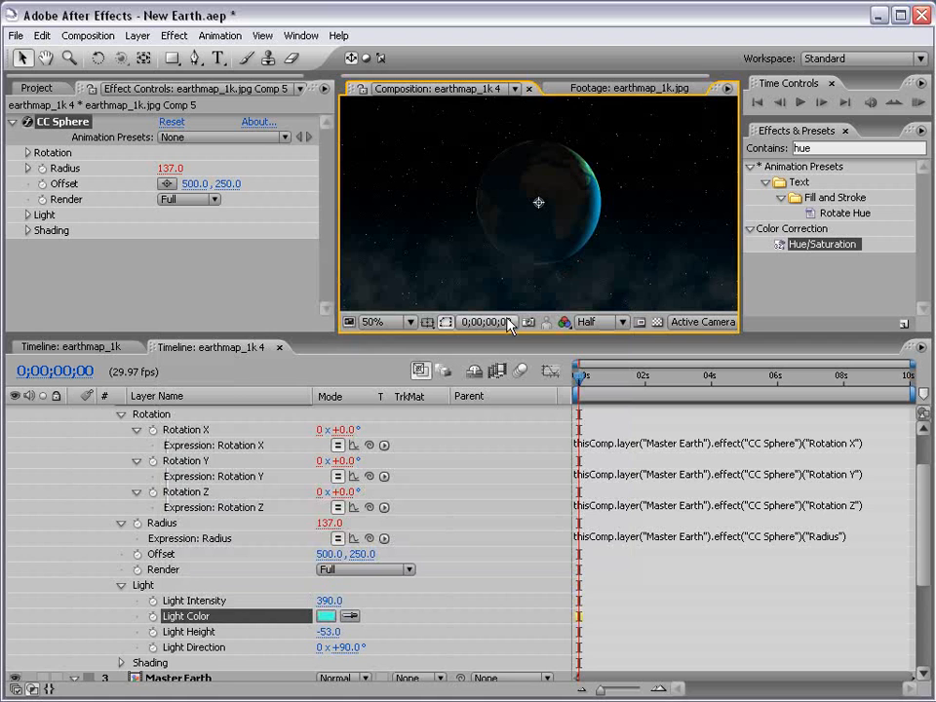
Set the upper Earth layer's blending mode to Screen and preview the composition enlarged at Full resolution
{"action": "scroll", "coordinate": [390, 506], "scroll_direction": "up", "scroll_amount": 2}
{"action": "left_click", "coordinate": [341, 442]}
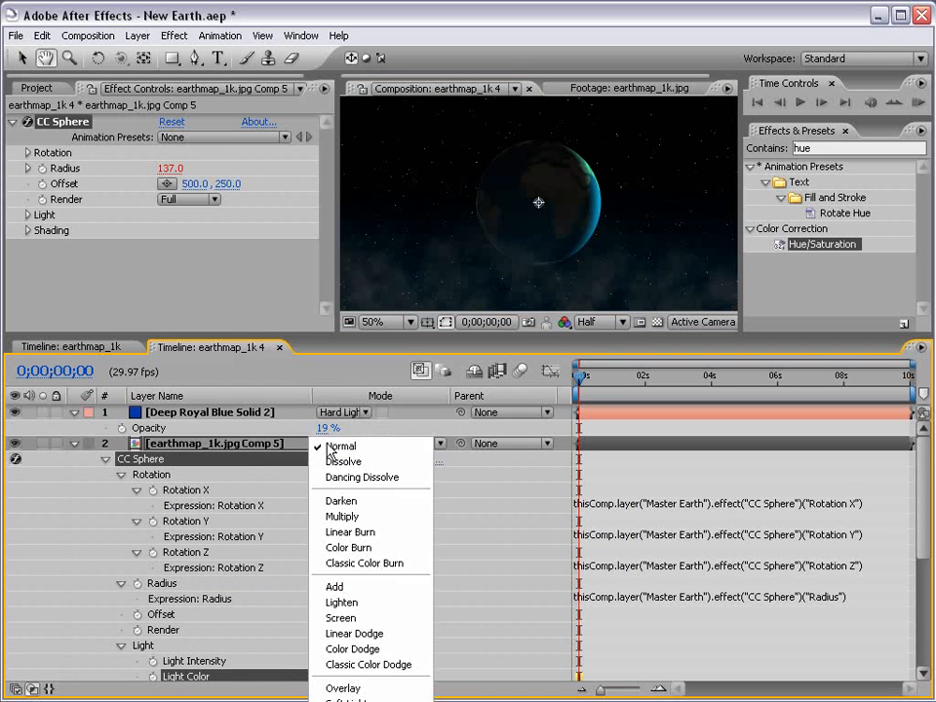
{"action": "left_click", "coordinate": [344, 617]}
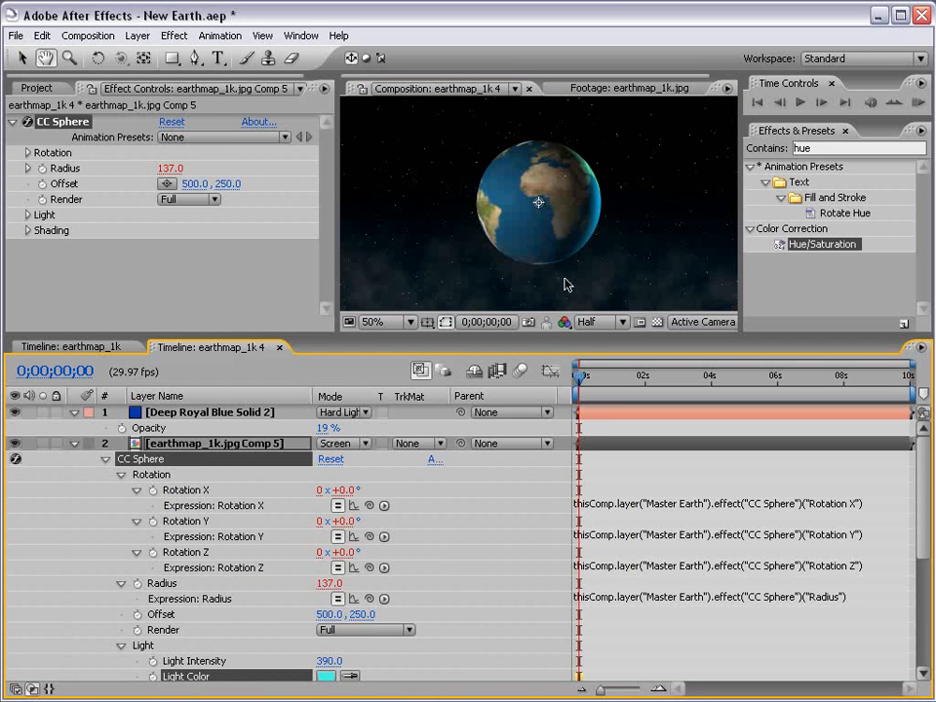
{"action": "key", "text": "grave"}
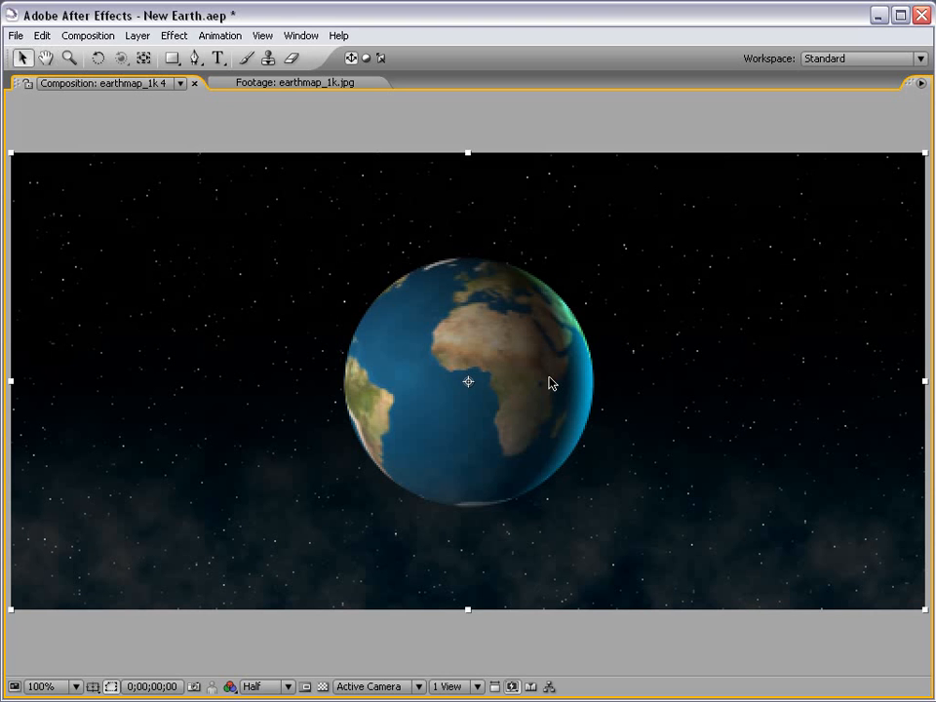
{"action": "key", "text": "ctrl+j"}
{"action": "key", "text": "grave"}
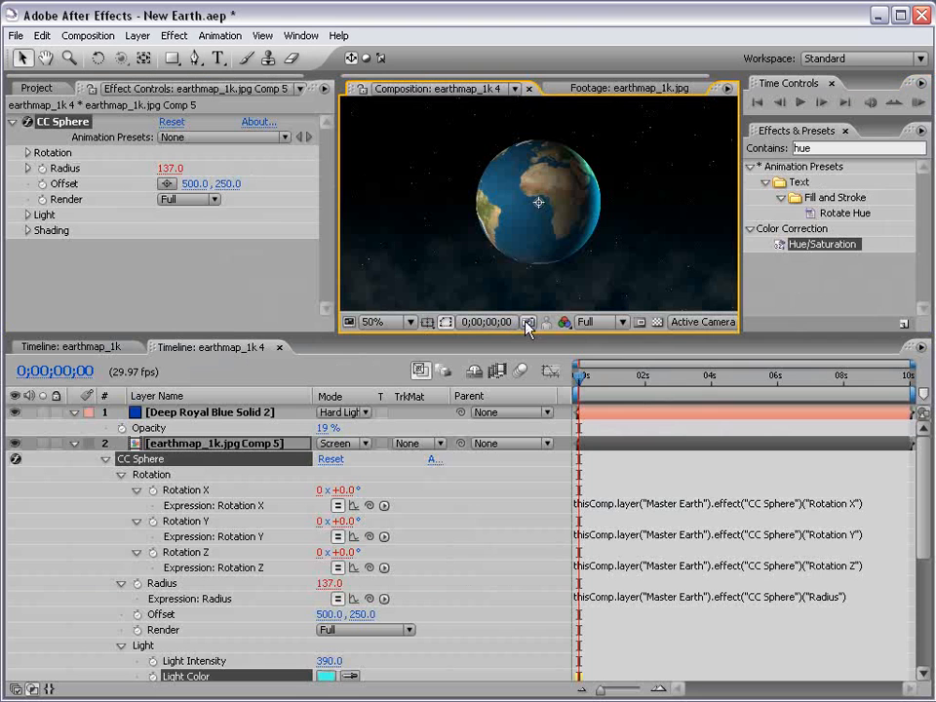
Collapse the upper Earth layer's properties and set Master Earth's CC Sphere Rotation Y to 29°
{"action": "left_click", "coordinate": [76, 444]}
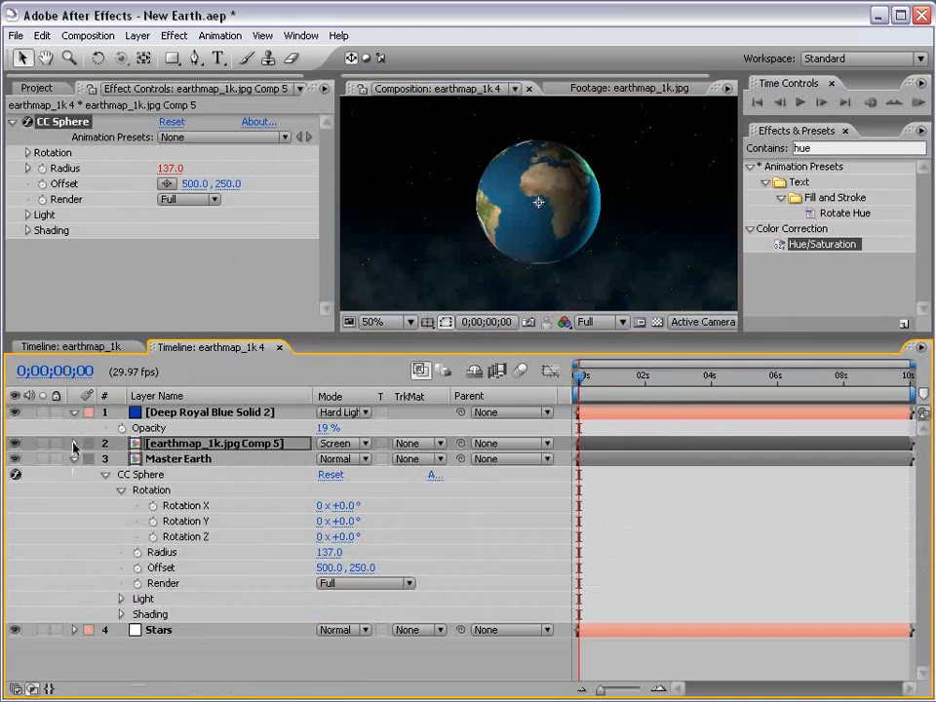
{"action": "left_click", "coordinate": [175, 461]}
{"action": "left_click_drag", "start_coordinate": [333, 521], "coordinate": [356, 498]}
{"action": "left_click", "coordinate": [43, 444]}
{"action": "left_click", "coordinate": [43, 445]}
{"action": "key", "text": "ctrl+z"}
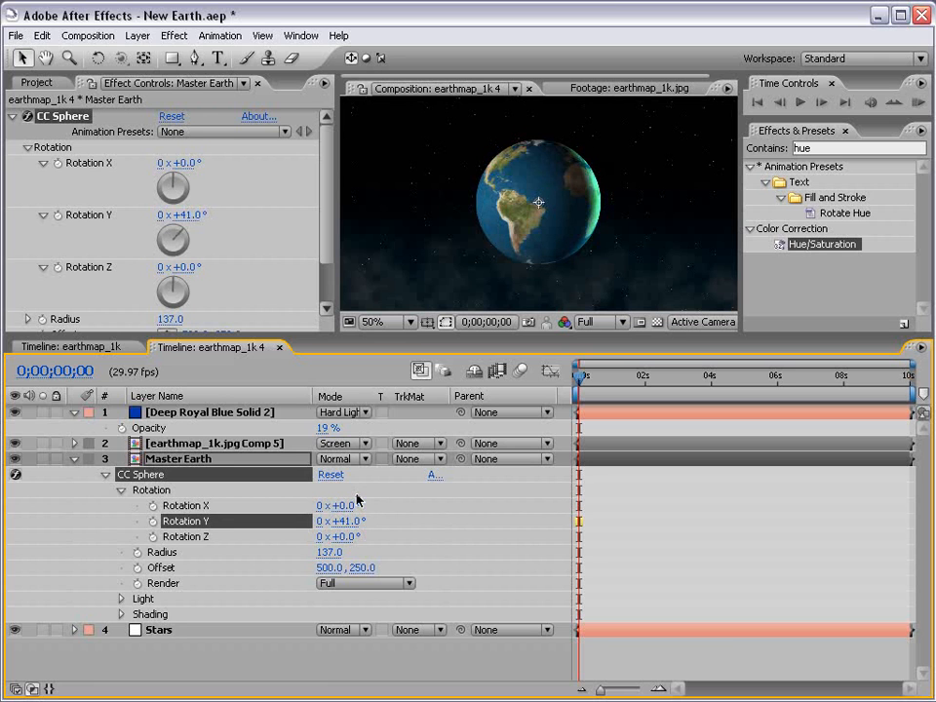
Duplicate the Screen-mode Earth layer above Master Earth and expand the new copy's CC Sphere Light properties
{"action": "left_click", "coordinate": [163, 445]}
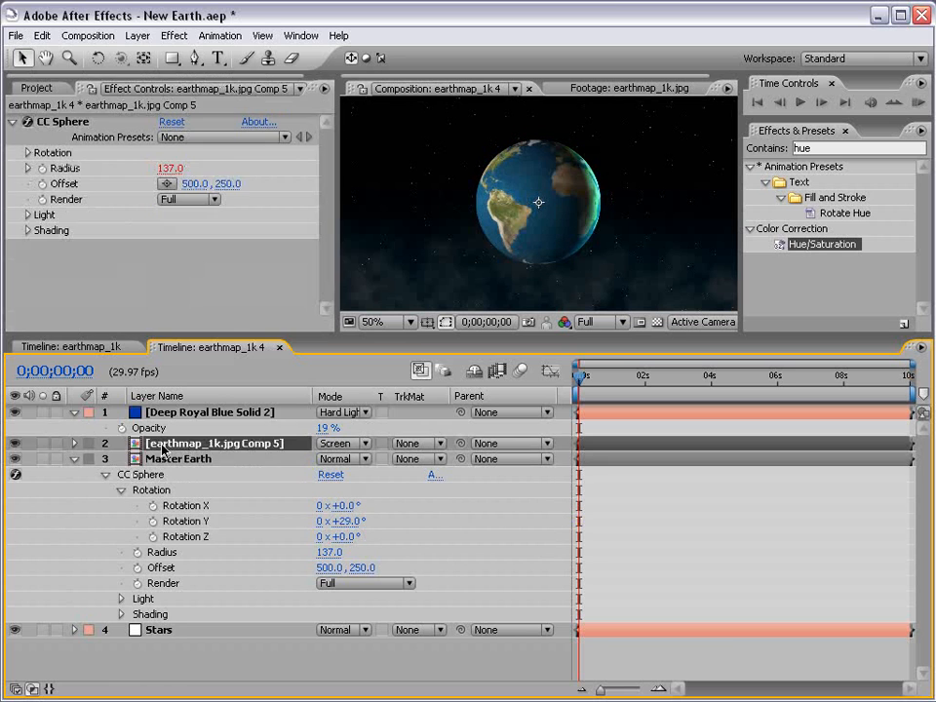
{"action": "left_click", "coordinate": [73, 459]}
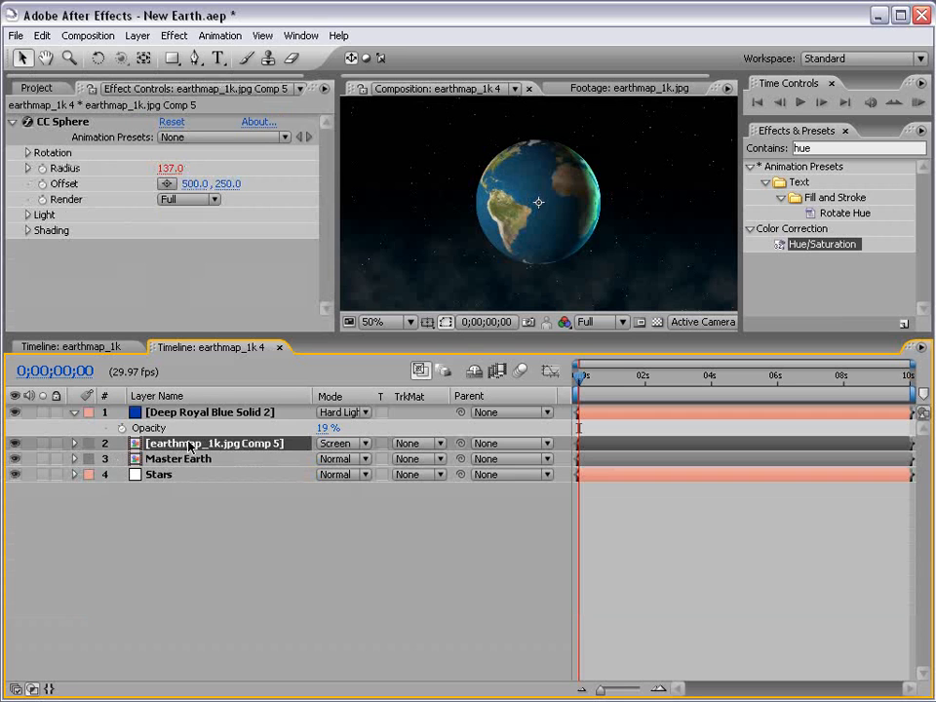
{"action": "key", "text": "ctrl+d"}
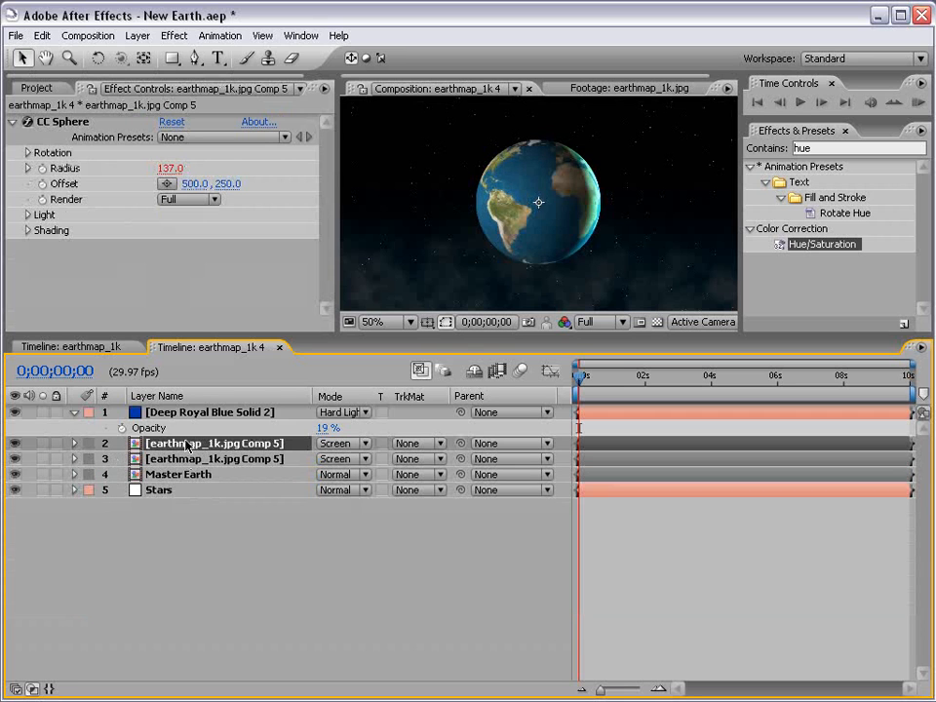
{"action": "left_click", "coordinate": [74, 444]}
{"action": "left_click", "coordinate": [91, 459]}
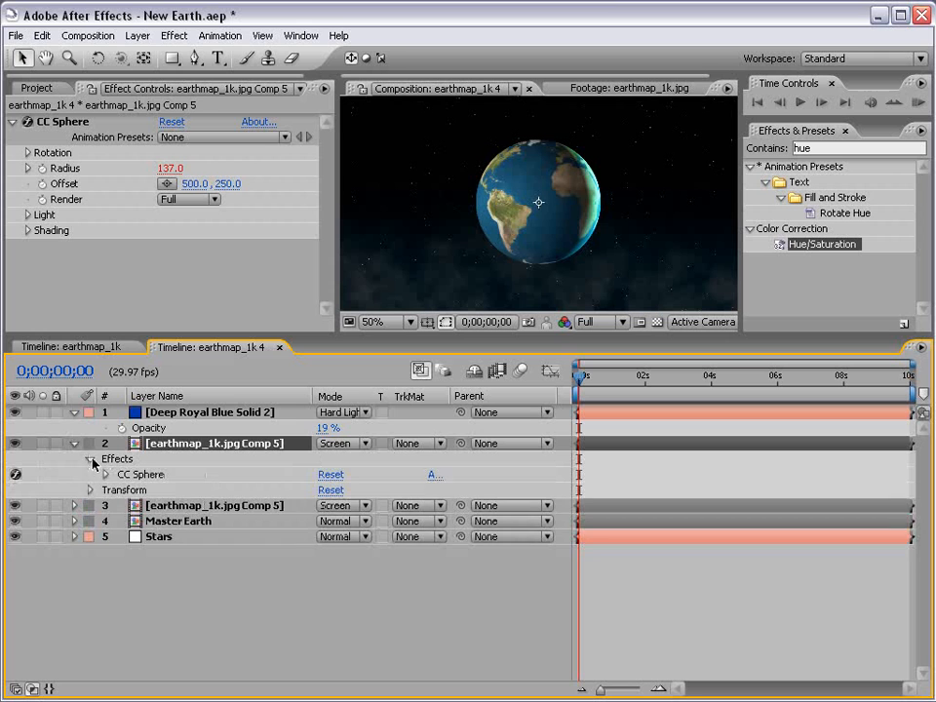
{"action": "left_click", "coordinate": [107, 474]}
{"action": "left_click", "coordinate": [121, 551]}
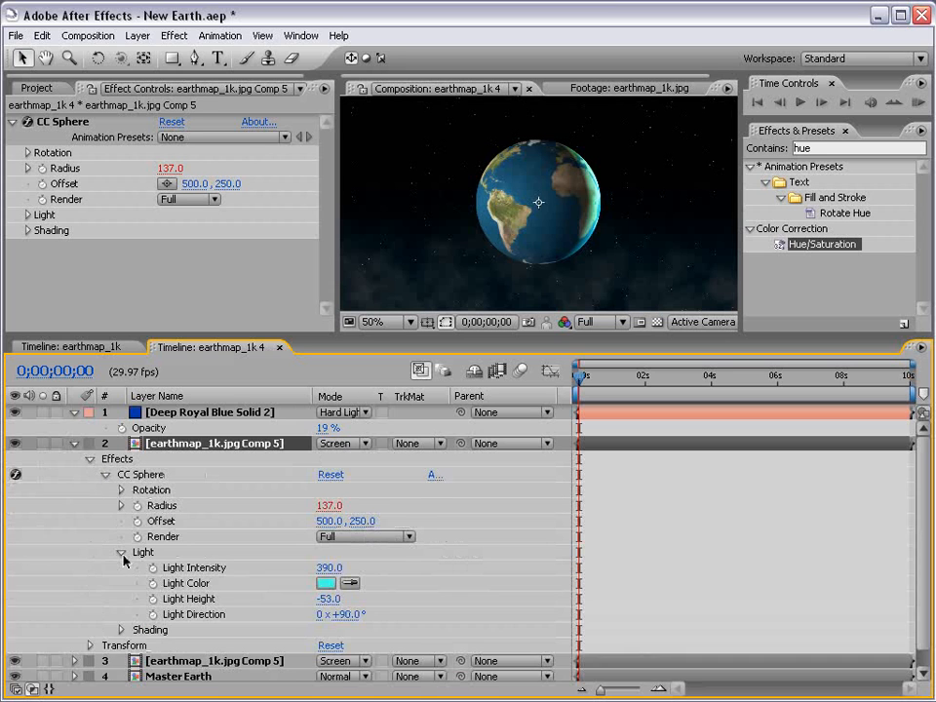
Set the topmost Earth copy's Light Direction to 261°, Light Height to -22 and Light Color to a very pale cyan
{"action": "left_click_drag", "start_coordinate": [348, 601], "coordinate": [491, 581]}
{"action": "left_click_drag", "start_coordinate": [327, 585], "coordinate": [348, 577]}
{"action": "left_click", "coordinate": [325, 563]}
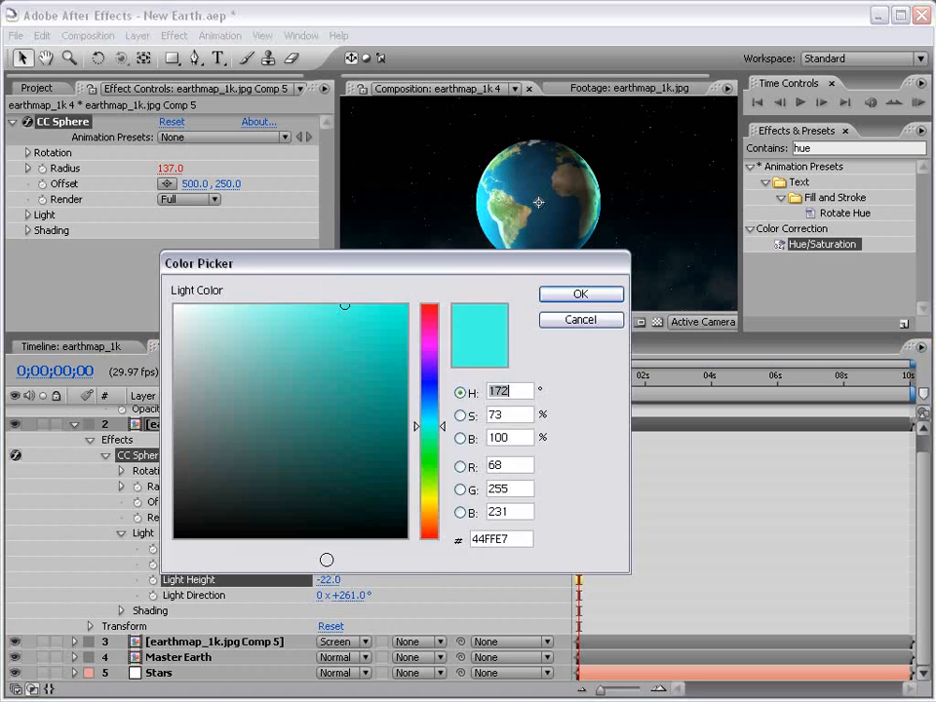
{"action": "left_click_drag", "start_coordinate": [204, 312], "coordinate": [195, 306]}
{"action": "left_click", "coordinate": [577, 294]}
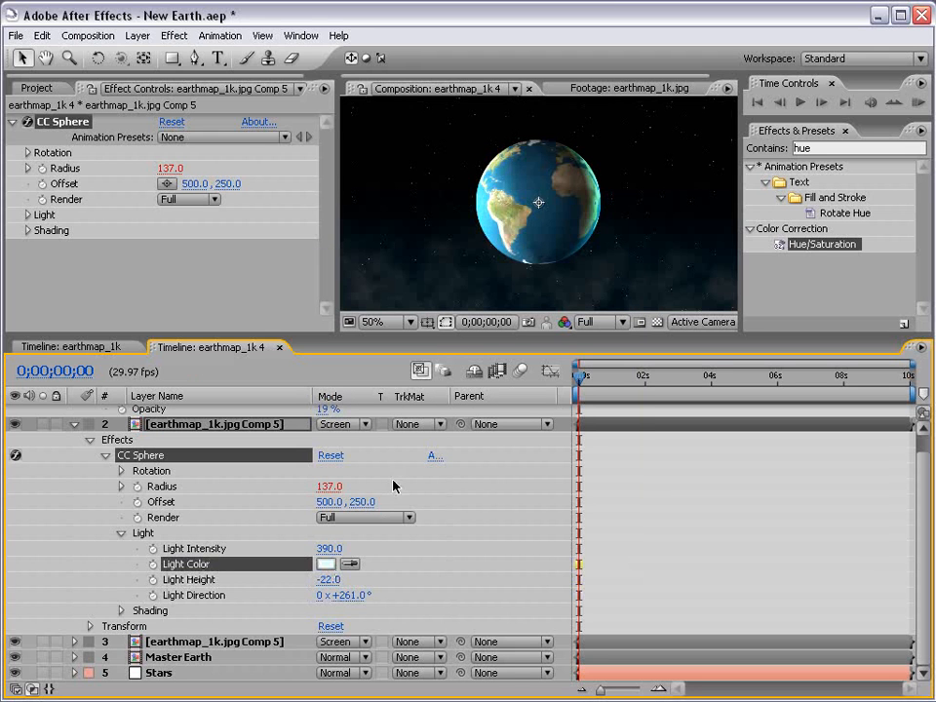
Set the topmost Earth copy's CC Sphere Light Intensity to 242 and check the enlarged composition
{"action": "left_click", "coordinate": [295, 550]}
{"action": "left_click_drag", "start_coordinate": [296, 549], "coordinate": [195, 549]}
{"action": "key", "text": "grave"}
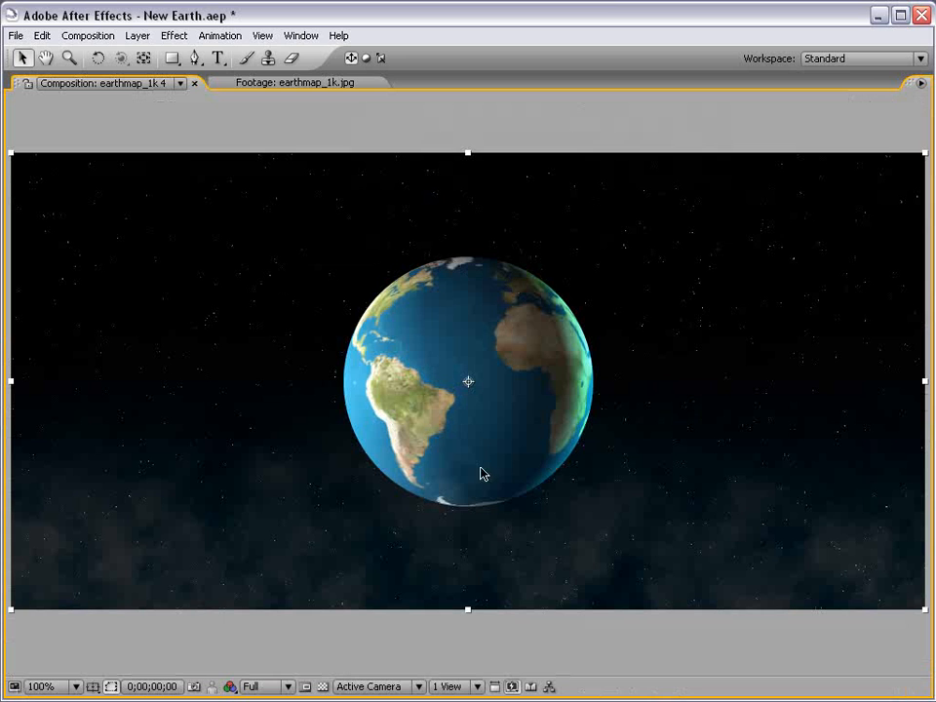
{"action": "key", "text": "grave"}
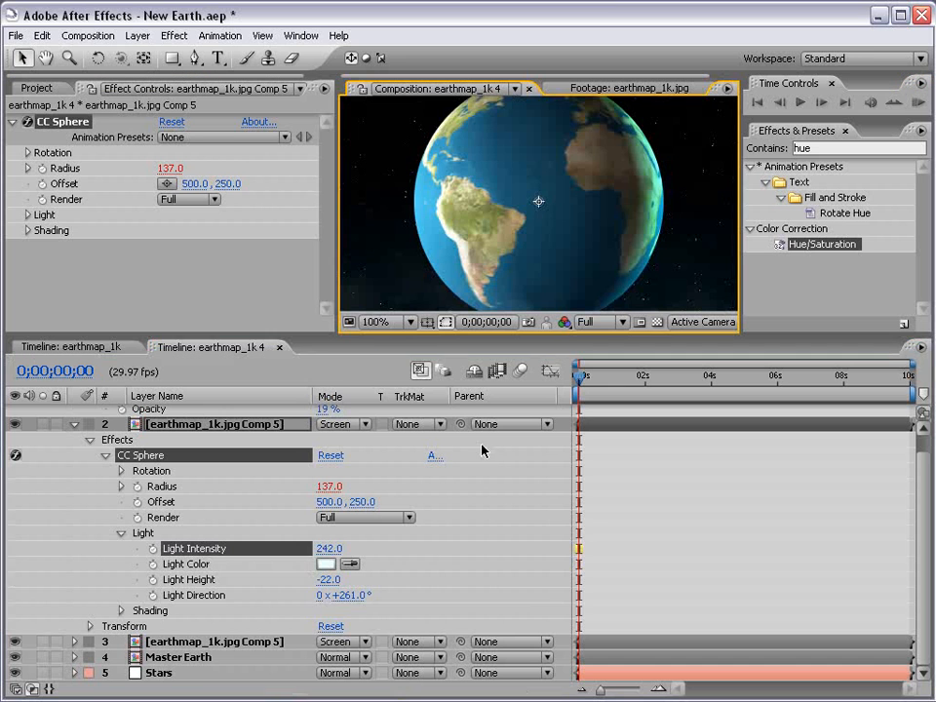
Set the topmost Earth copy's CC Sphere Light Direction to 270° and inspect the lighting in the enlarged composition
{"action": "left_click", "coordinate": [344, 595]}
{"action": "type", "text": "270"}
{"action": "key", "text": "Return"}
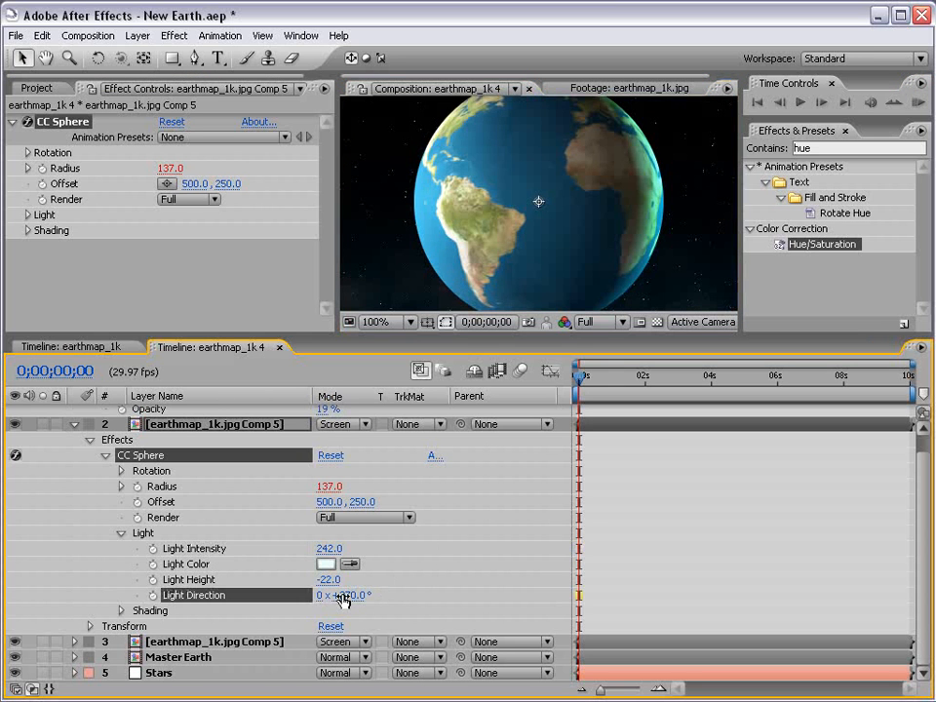
{"action": "key", "text": "comma"}
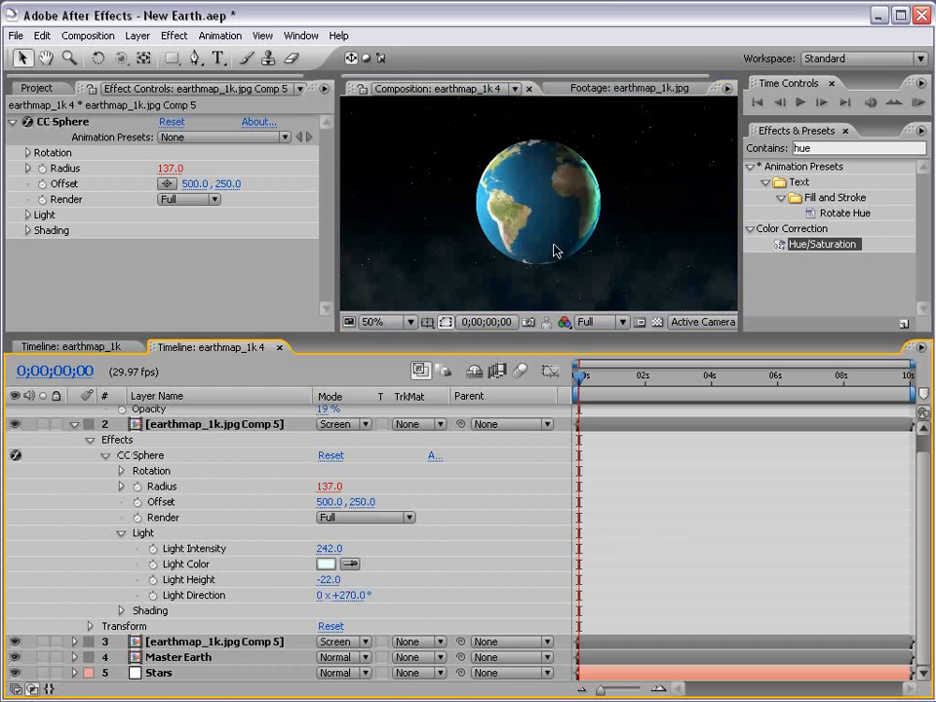
{"action": "key", "text": "grave"}
{"action": "key", "text": "period"}
{"action": "key", "text": "comma"}
{"action": "key", "text": "grave"}
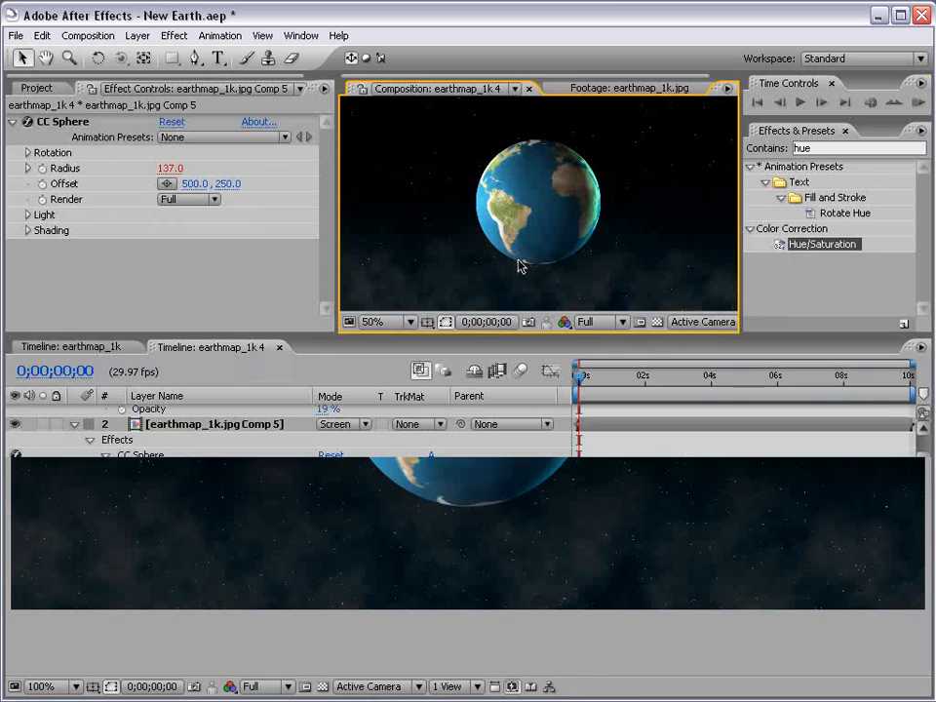
Collapse the topmost Earth copy and set Master Earth's CC Sphere Specular shading to 100
{"action": "left_click", "coordinate": [75, 425]}
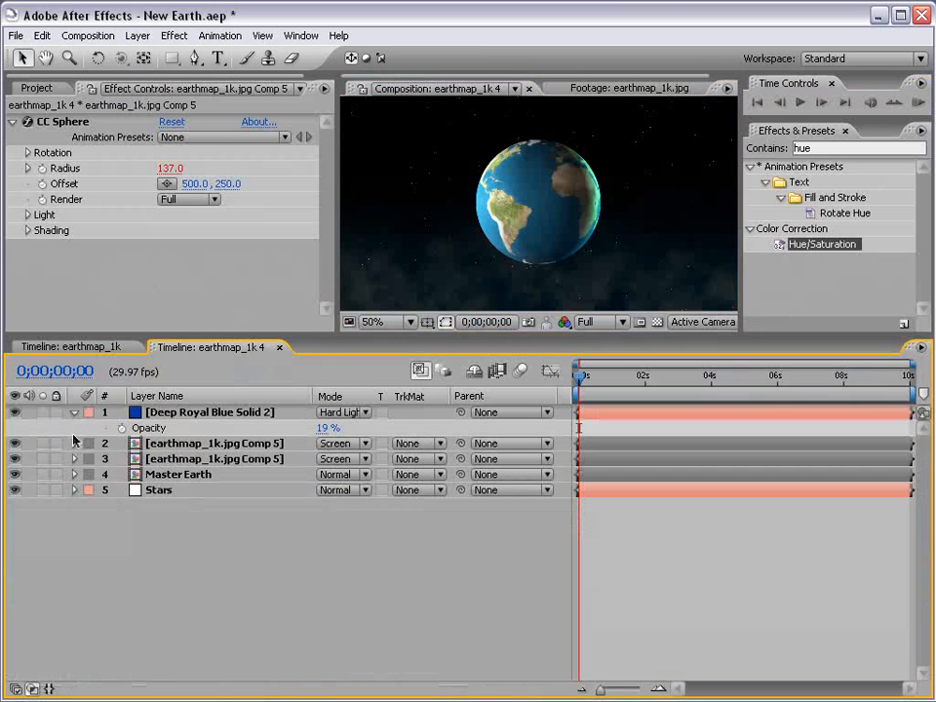
{"action": "left_click", "coordinate": [112, 475]}
{"action": "left_click", "coordinate": [73, 475]}
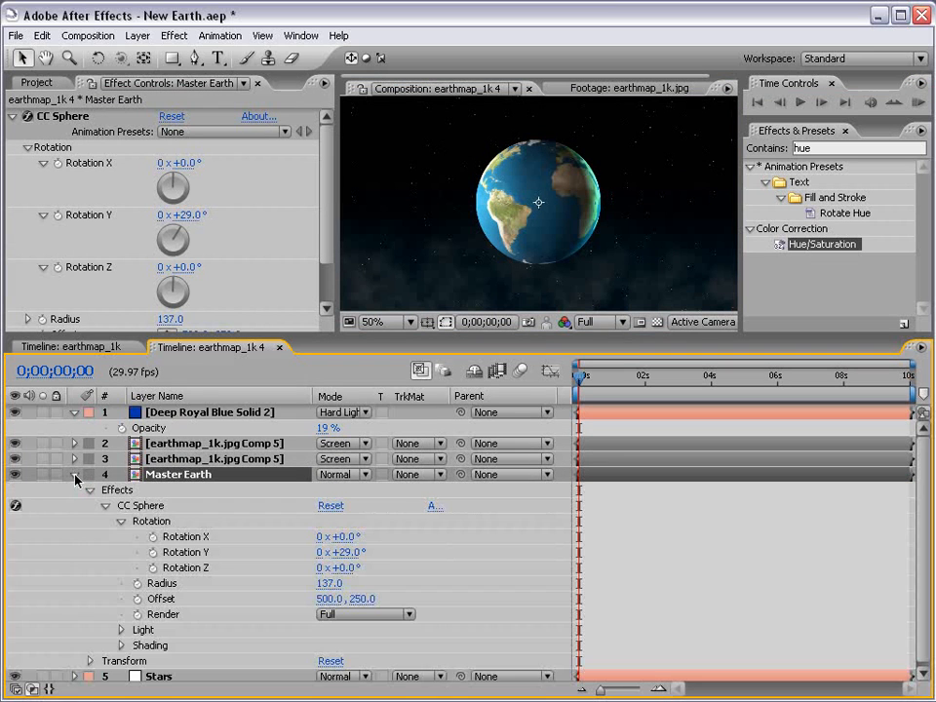
{"action": "left_click", "coordinate": [121, 641]}
{"action": "scroll", "coordinate": [225, 625], "scroll_direction": "down", "scroll_amount": 5}
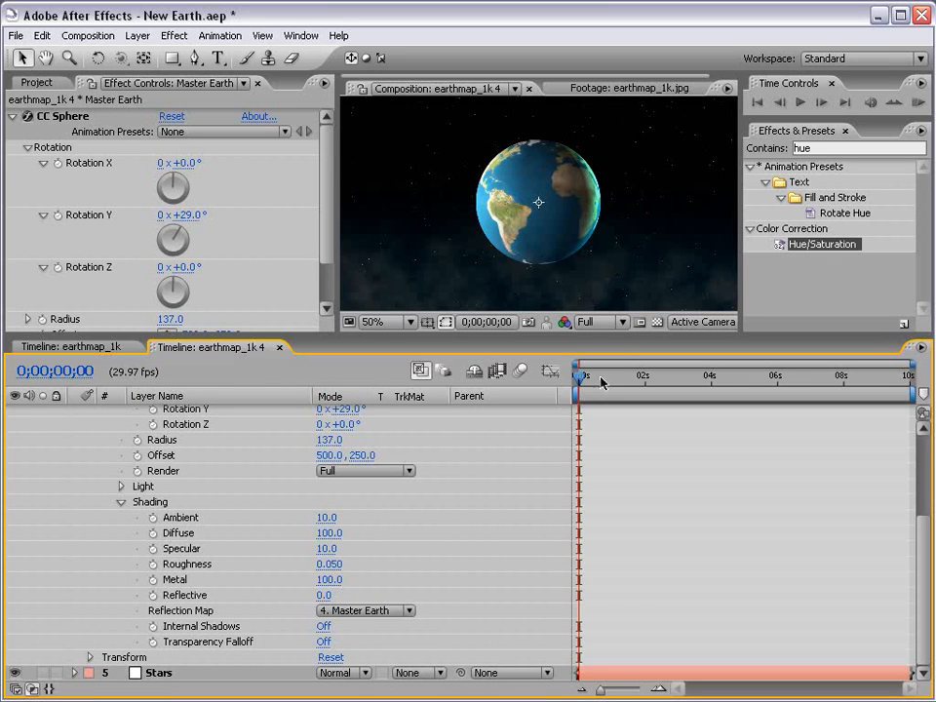
{"action": "left_click_drag", "start_coordinate": [326, 549], "coordinate": [471, 549]}
{"action": "scroll", "coordinate": [380, 517], "scroll_direction": "up", "scroll_amount": 3}
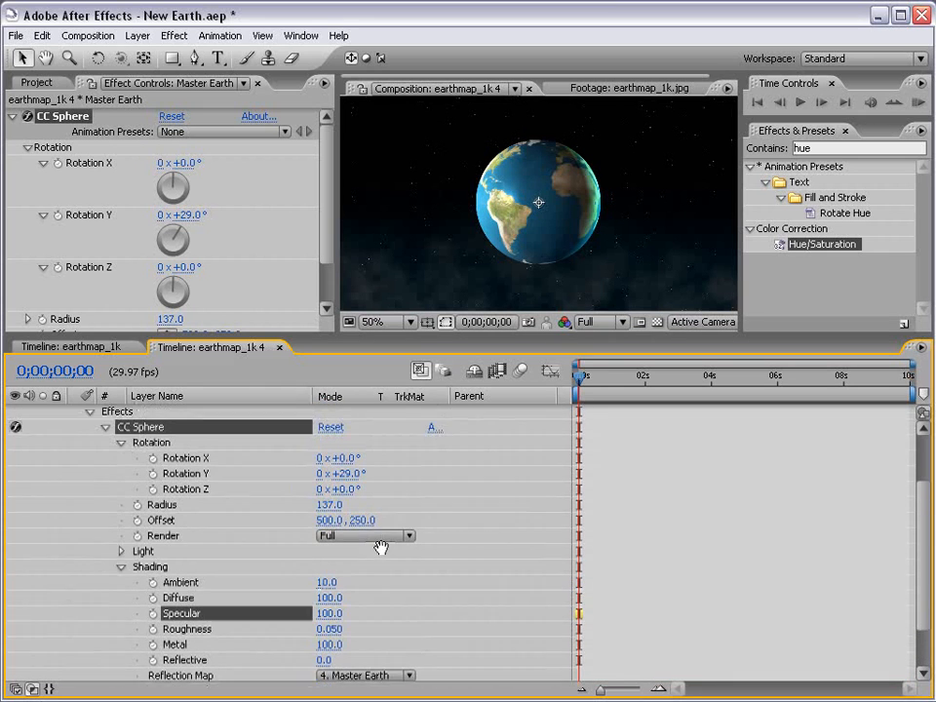
Set Master Earth's CC Sphere Light Intensity to 226 and Diffuse shading to 39, checking the enlarged composition
{"action": "left_click", "coordinate": [121, 561]}
{"action": "scroll", "coordinate": [298, 546], "scroll_direction": "down", "scroll_amount": 5}
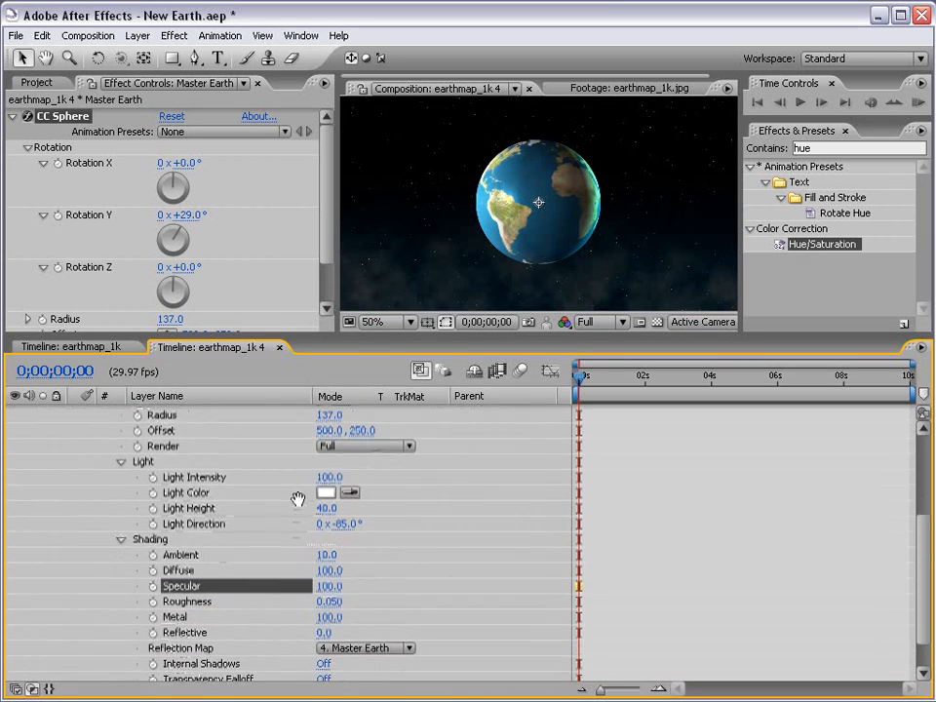
{"action": "left_click_drag", "start_coordinate": [326, 439], "coordinate": [441, 445]}
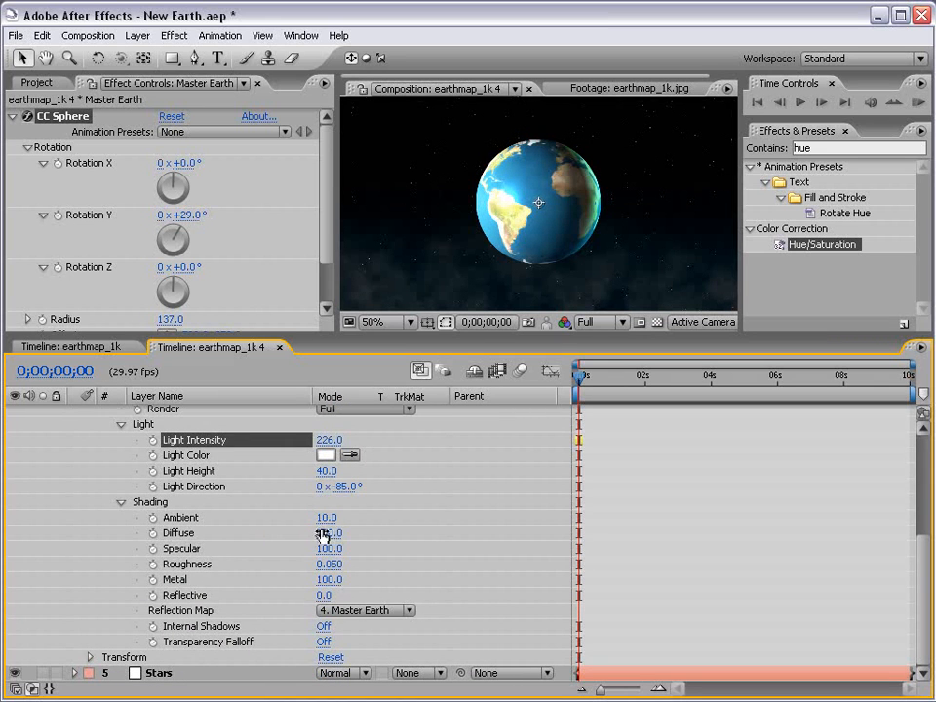
{"action": "left_click_drag", "start_coordinate": [321, 534], "coordinate": [265, 530]}
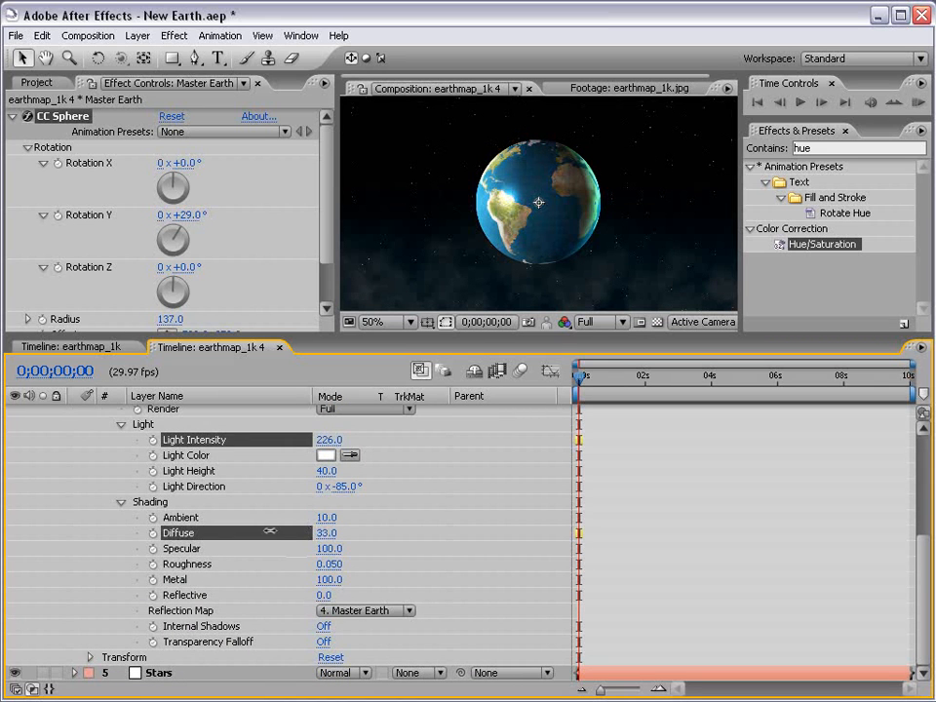
{"action": "key", "text": "grave"}
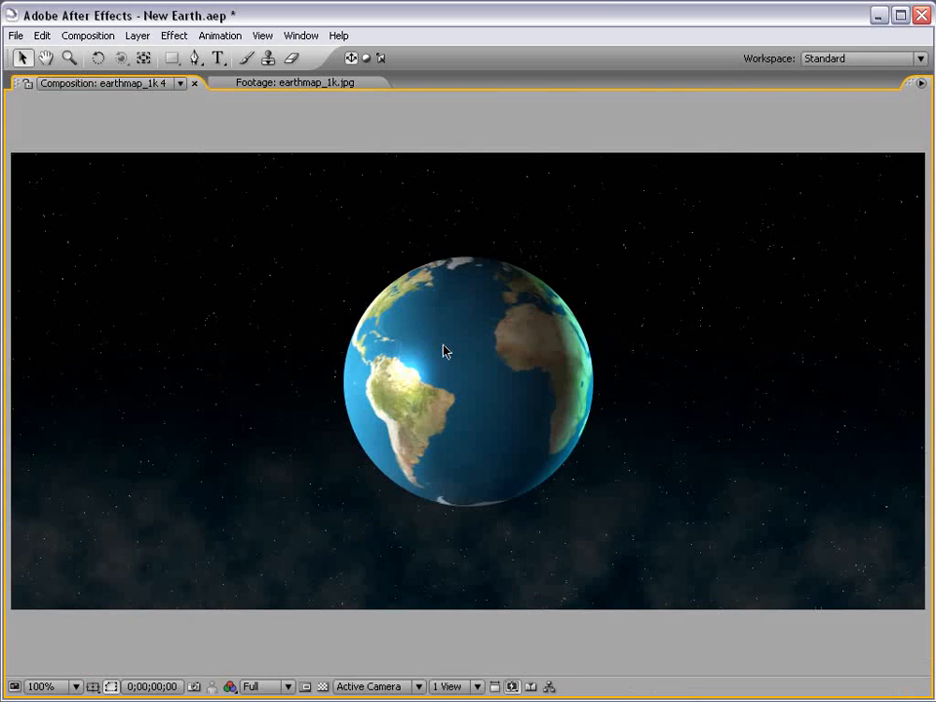
{"action": "key", "text": "grave"}
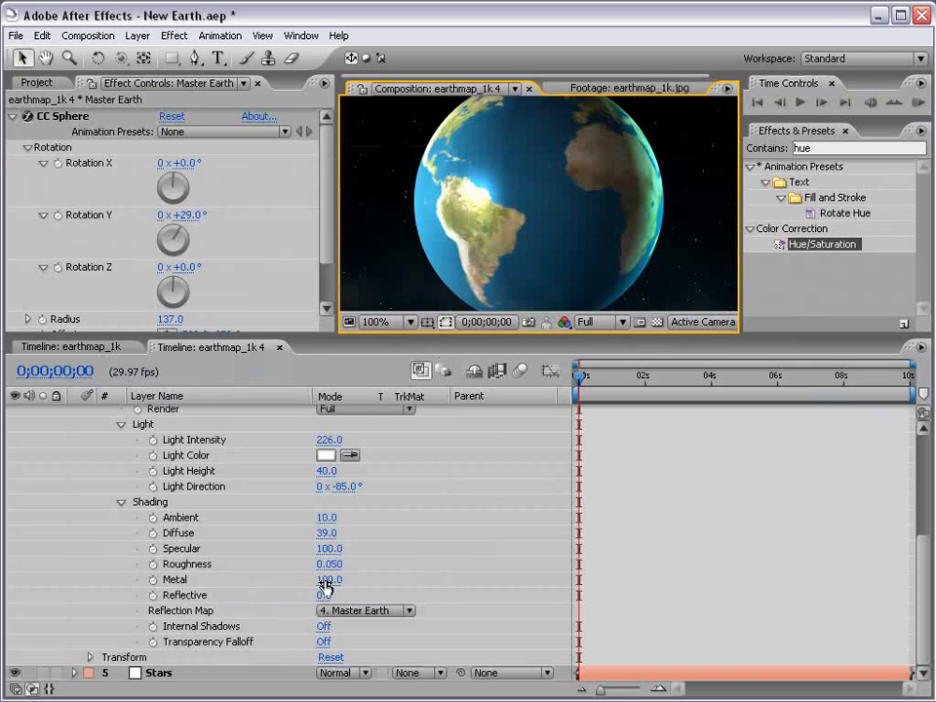
Set Master Earth's CC Sphere Metal shading to 60 and check the highlight in the enlarged composition
{"action": "left_click_drag", "start_coordinate": [326, 581], "coordinate": [275, 580]}
{"action": "scroll", "coordinate": [526, 240], "scroll_direction": "down", "scroll_amount": 1}
{"action": "key", "text": "grave"}
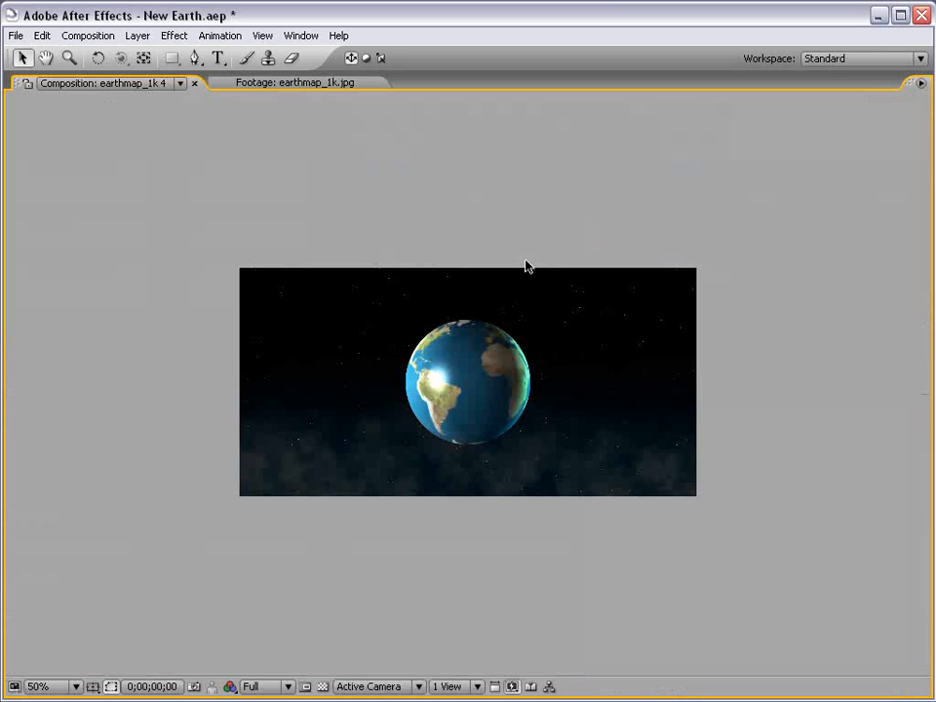
{"action": "scroll", "coordinate": [517, 310], "scroll_direction": "up", "scroll_amount": 1}
{"action": "key", "text": "grave"}
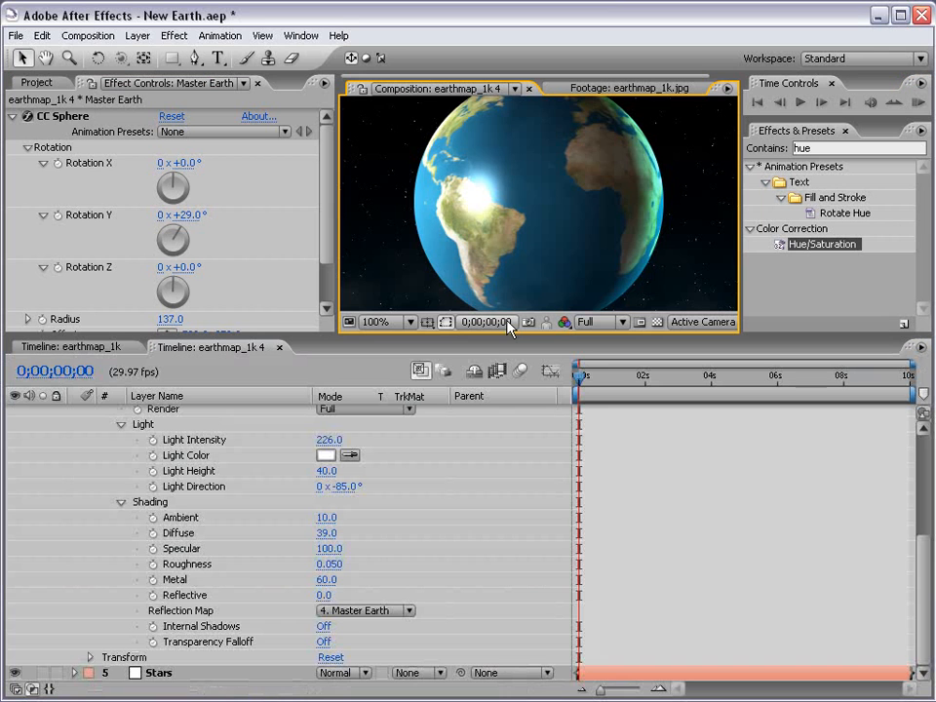
Set Master Earth's CC Sphere Specular shading to 69 and Roughness to 0.099, and collapse the layer's properties
{"action": "left_click", "coordinate": [326, 548]}
{"action": "mouse_move", "coordinate": [326, 549]}
{"action": "left_mouse_down"}
{"action": "mouse_move", "coordinate": [305, 550]}
{"action": "mouse_move", "coordinate": [333, 564]}
{"action": "mouse_move", "coordinate": [353, 548]}
{"action": "mouse_move", "coordinate": [313, 549]}
{"action": "mouse_move", "coordinate": [322, 551]}
{"action": "left_mouse_up"}
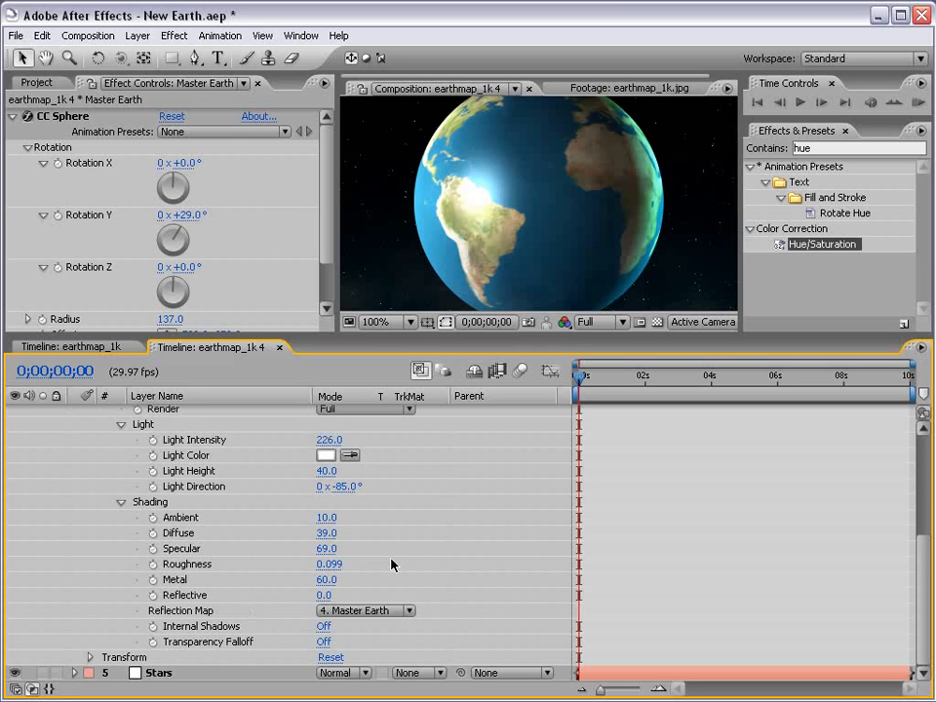
{"action": "scroll", "coordinate": [394, 564], "scroll_direction": "up", "scroll_amount": 5}
{"action": "left_click", "coordinate": [75, 438]}
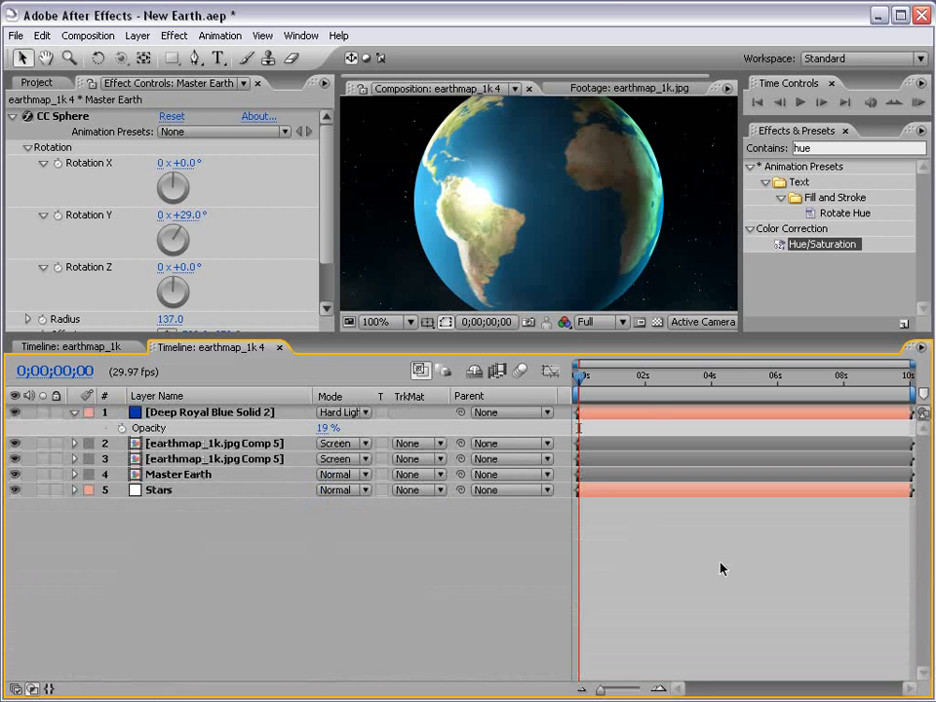
{"action": "scroll", "coordinate": [585, 222], "scroll_direction": "down", "scroll_amount": 2}
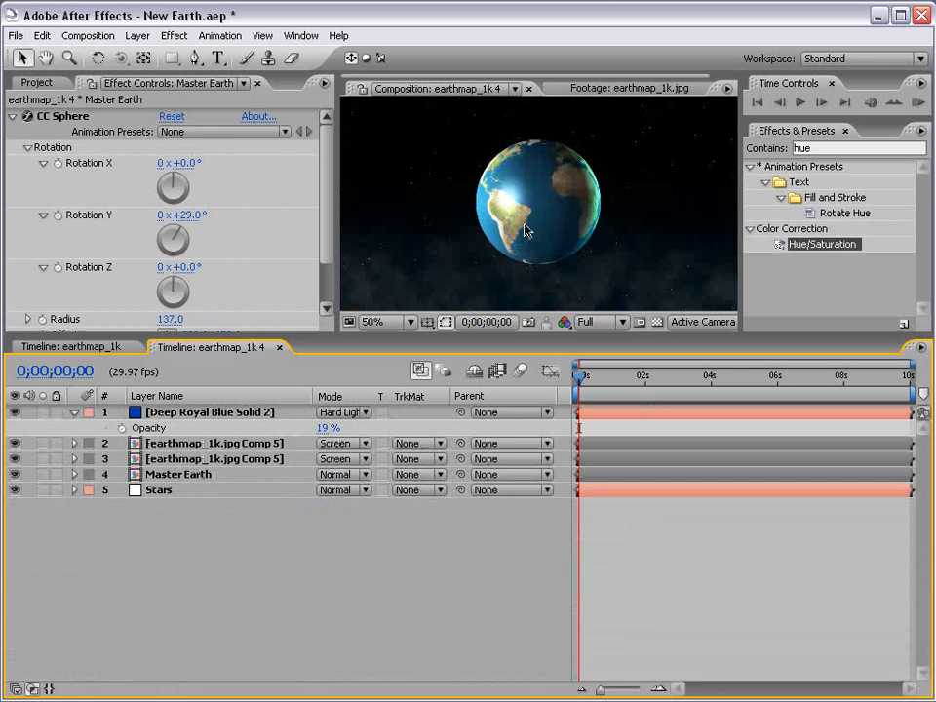
Apply the Glow effect to the Master Earth layer and enlarge the effect controls area to show its settings
{"action": "left_click", "coordinate": [167, 474]}
{"action": "left_click", "coordinate": [143, 60]}
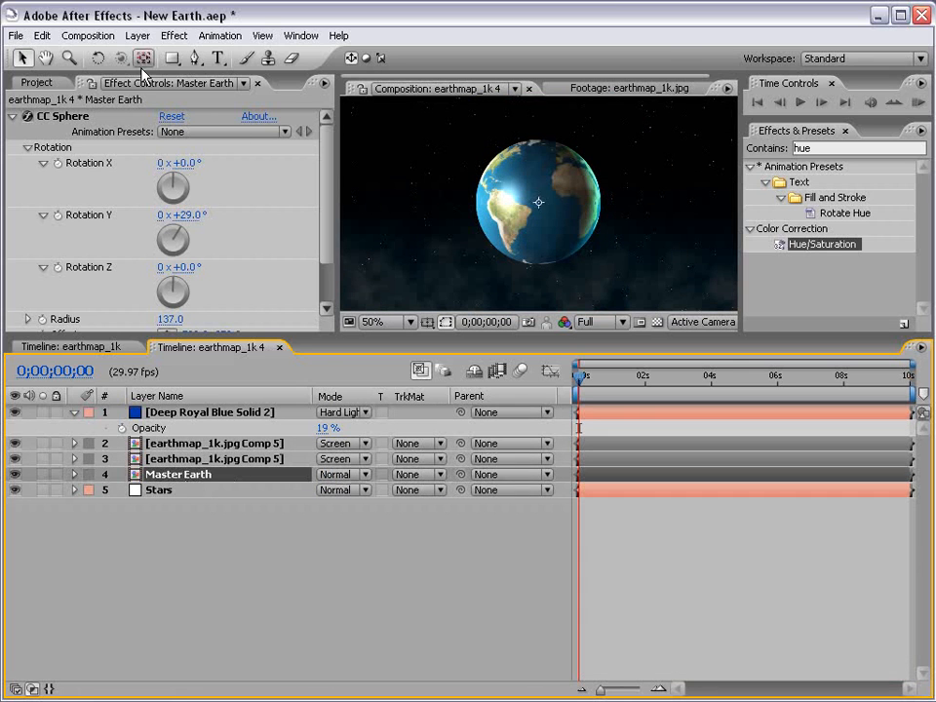
{"action": "left_click", "coordinate": [172, 36]}
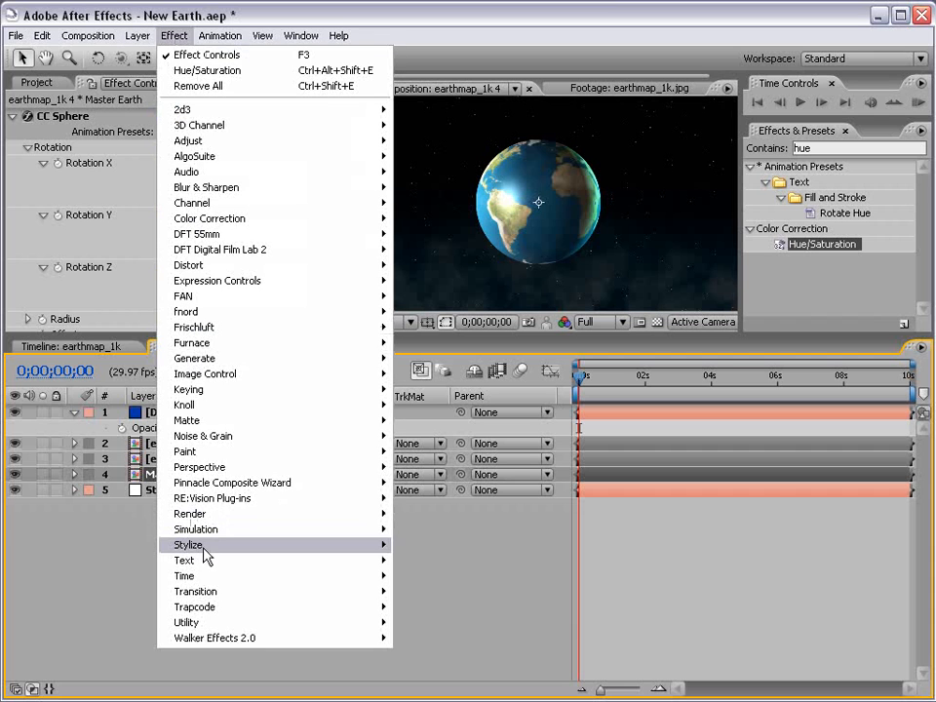
{"action": "mouse_move", "coordinate": [206, 553]}
{"action": "left_click", "coordinate": [417, 668]}
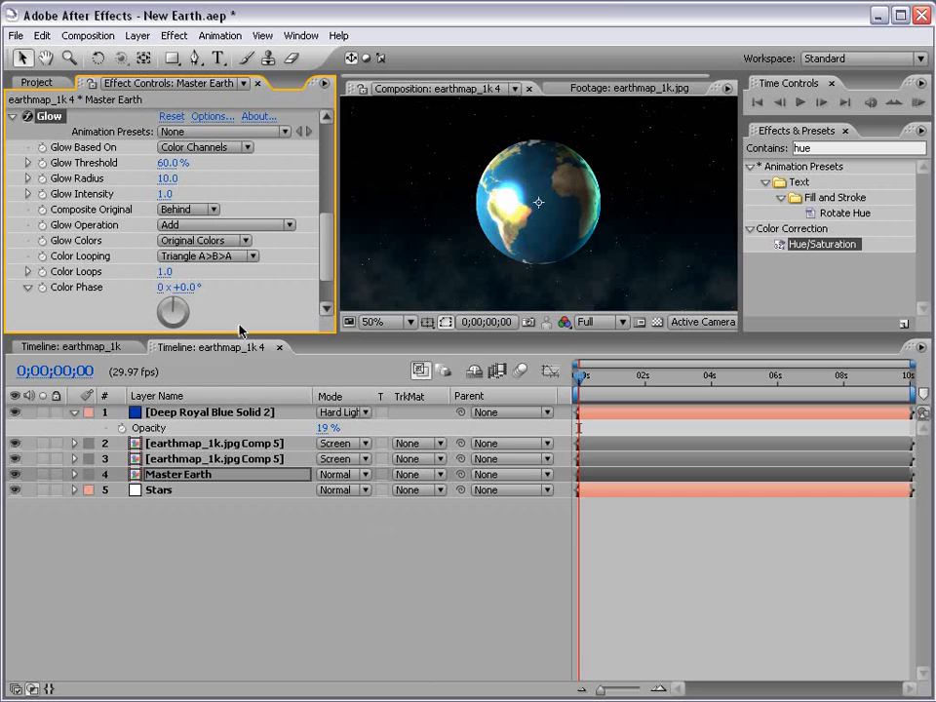
{"action": "left_click_drag", "start_coordinate": [241, 332], "coordinate": [240, 401]}
Base Master Earth's Glow on the Alpha Channel and composite the original On Top, checking the result in the enlarged composition
{"action": "left_click", "coordinate": [207, 153]}
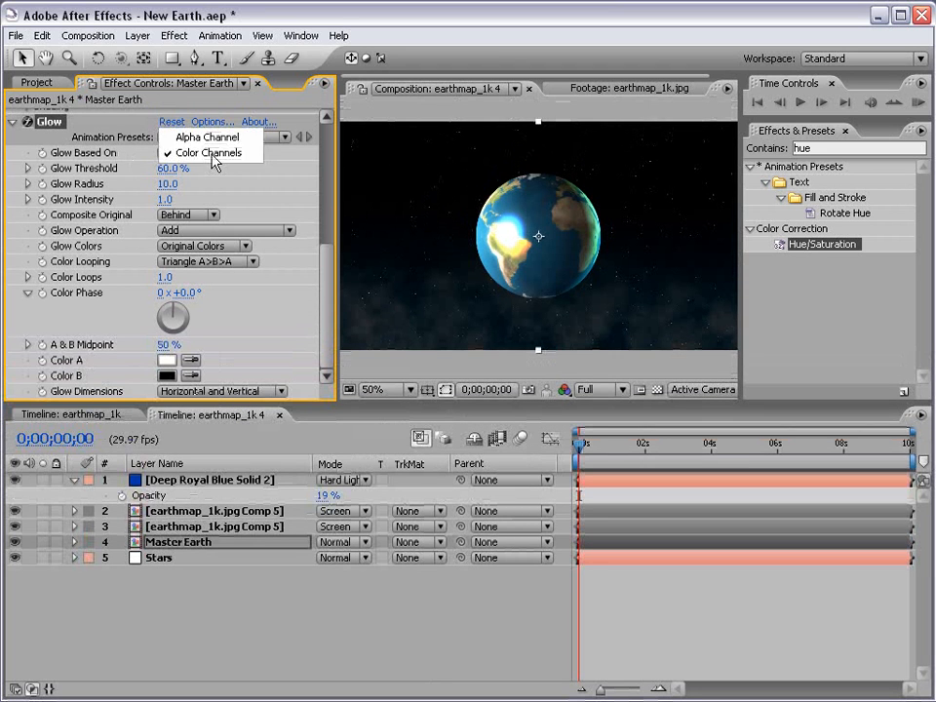
{"action": "left_click", "coordinate": [204, 137]}
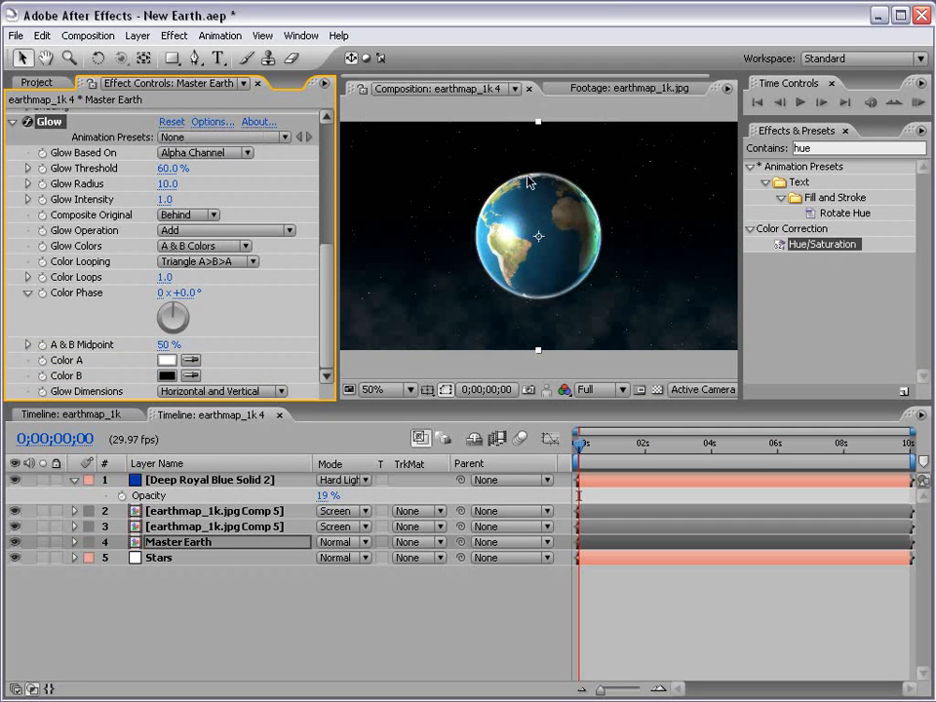
{"action": "left_click", "coordinate": [181, 216]}
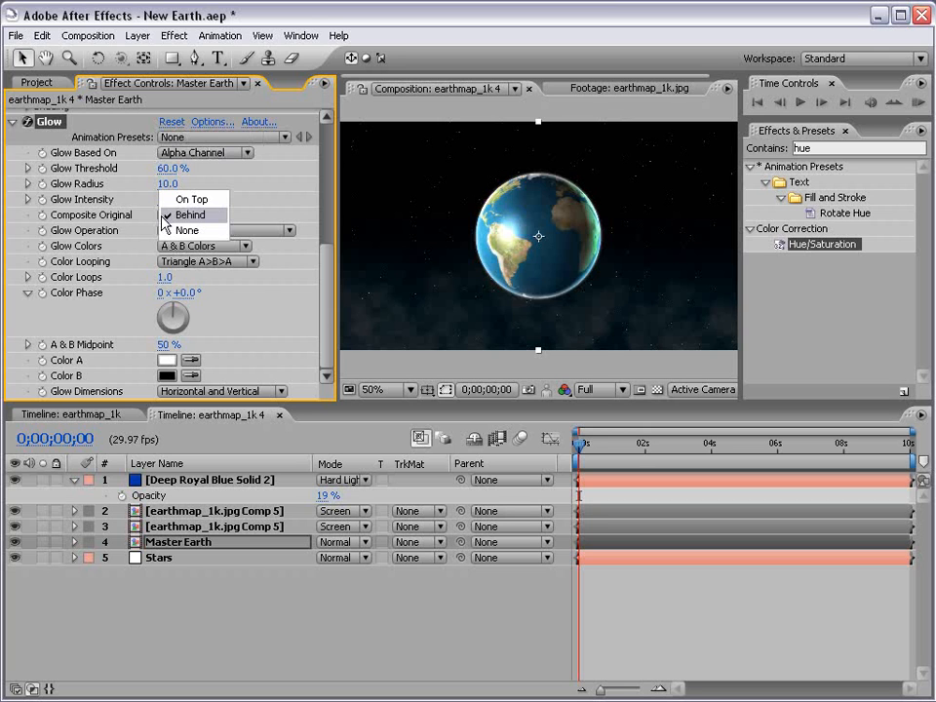
{"action": "left_click", "coordinate": [191, 199]}
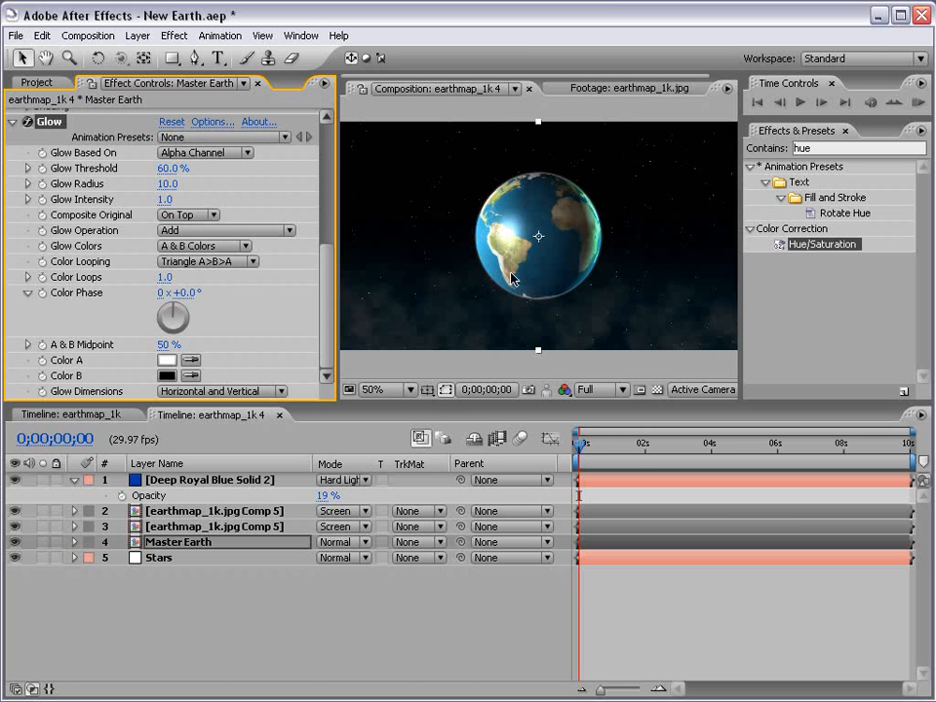
{"action": "key", "text": "grave"}
{"action": "key", "text": "grave"}
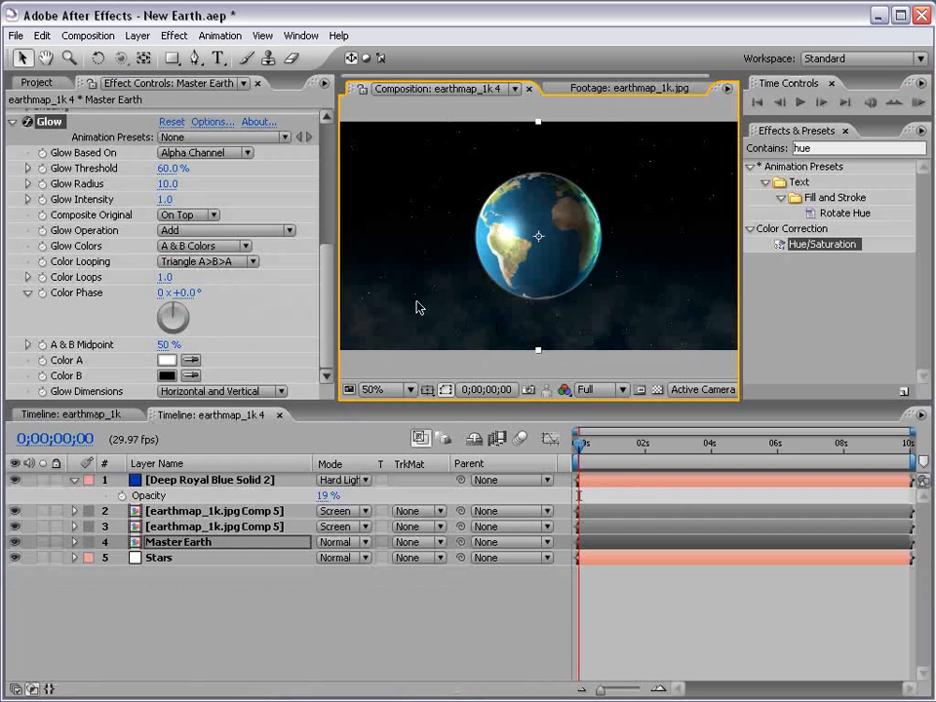
Set the Glow's Color A to bright blue 009CFF and Color B to a dark blue with hue 224°
{"action": "left_click", "coordinate": [164, 363]}
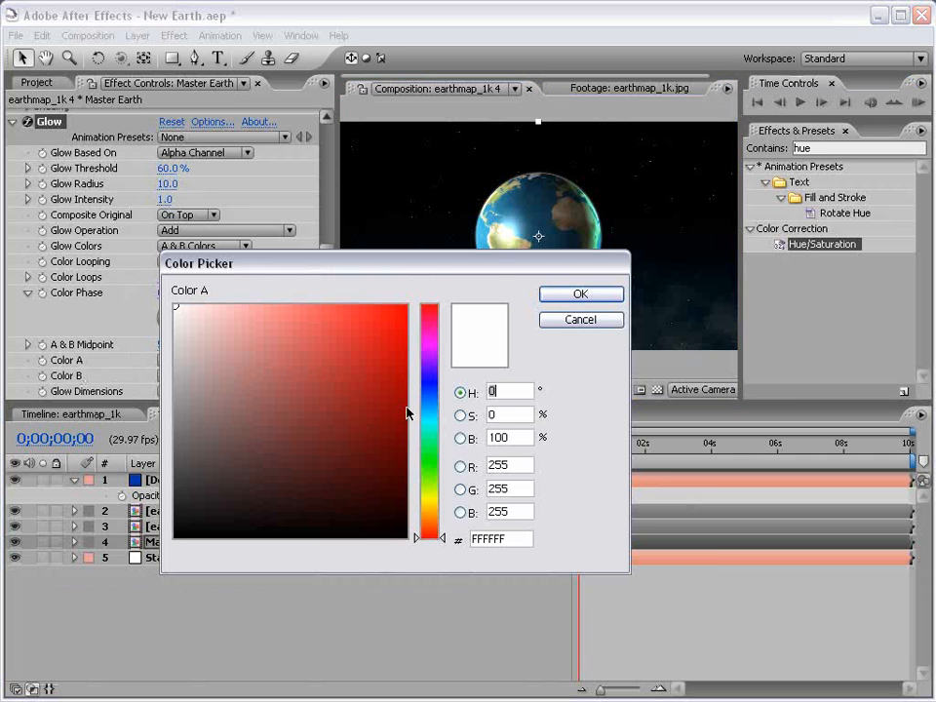
{"action": "left_click", "coordinate": [430, 408]}
{"action": "left_click_drag", "start_coordinate": [390, 322], "coordinate": [495, 275]}
{"action": "left_click", "coordinate": [579, 298]}
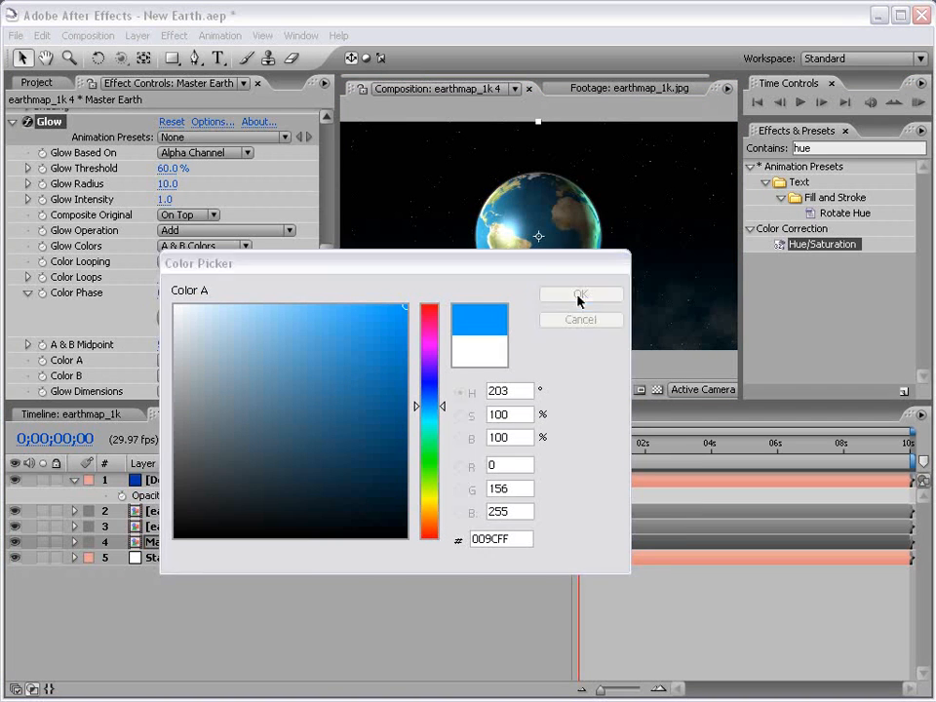
{"action": "left_click", "coordinate": [167, 377]}
{"action": "left_click", "coordinate": [423, 392]}
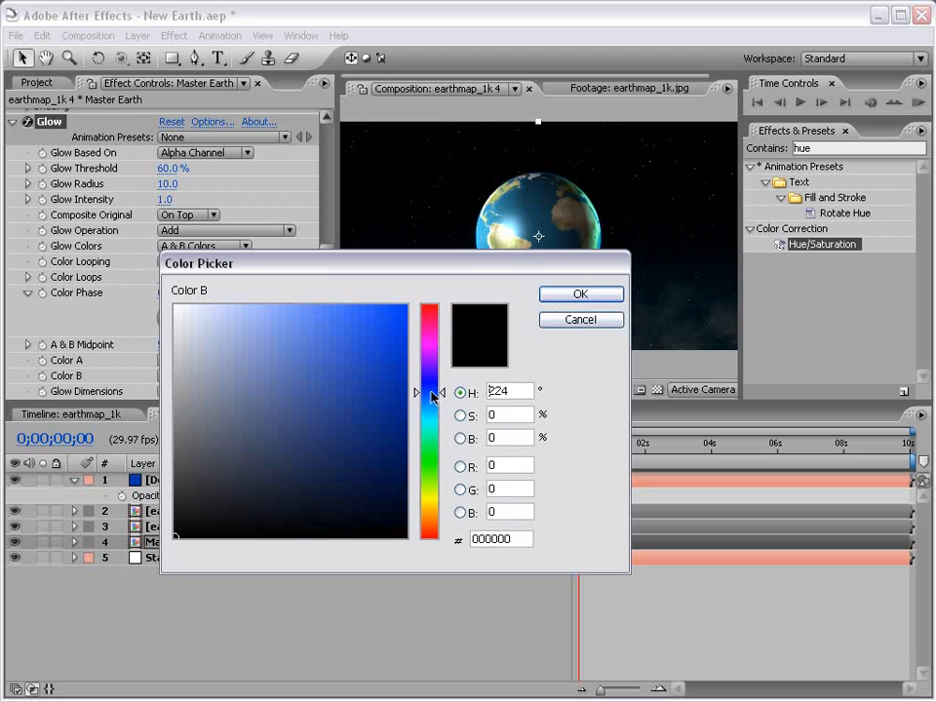
{"action": "left_click", "coordinate": [406, 417]}
{"action": "left_click", "coordinate": [580, 294]}
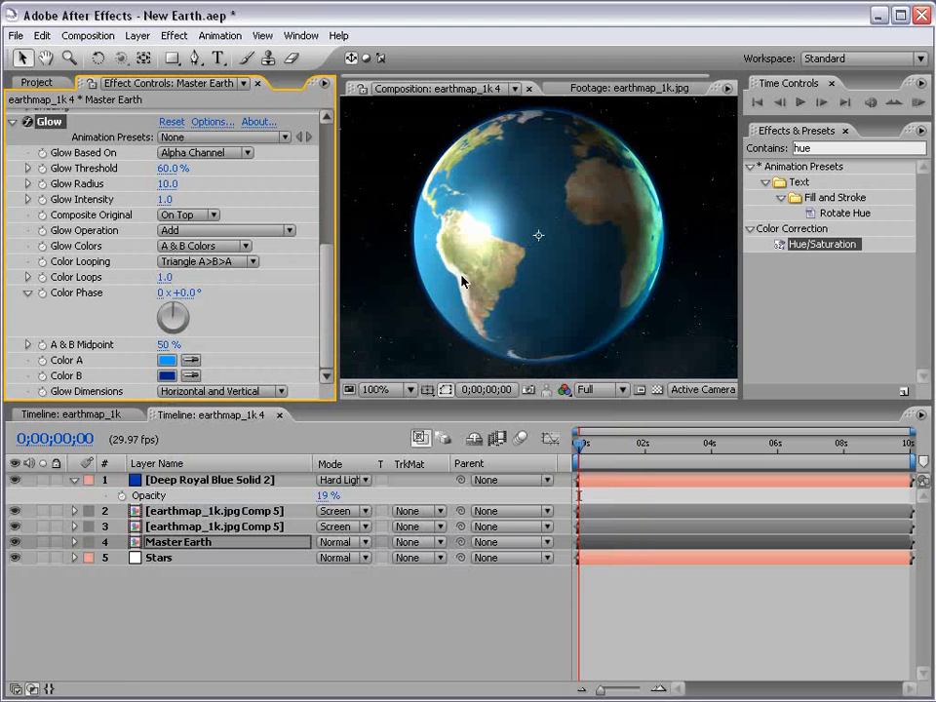
Set Master Earth's Glow Radius to 54 and deselect the layer
{"action": "left_click_drag", "start_coordinate": [156, 189], "coordinate": [199, 181]}
{"action": "left_click", "coordinate": [625, 575]}
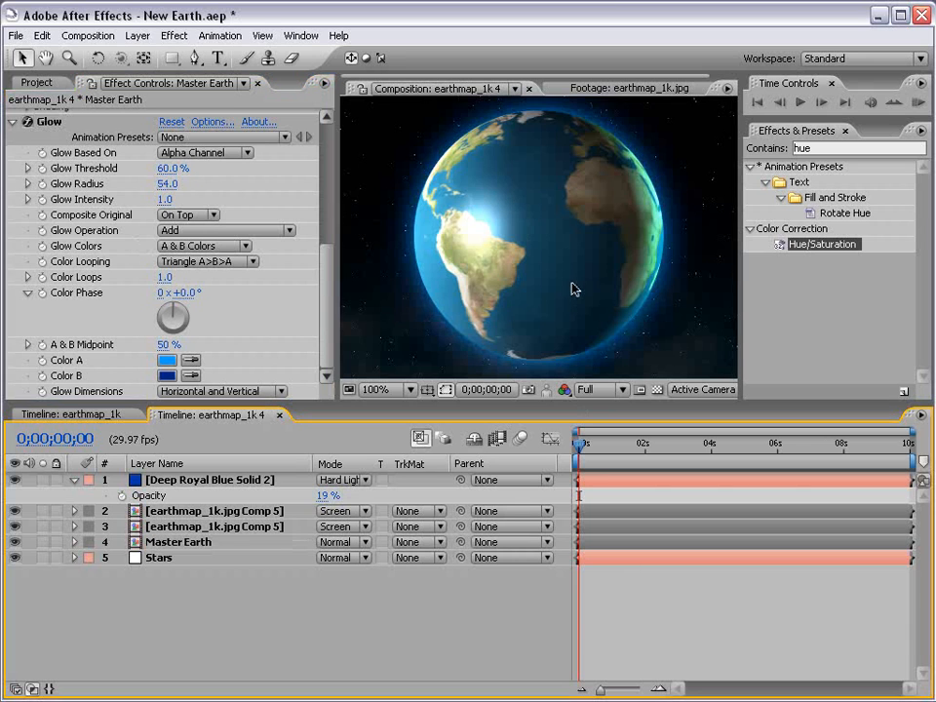
{"action": "scroll", "coordinate": [574, 286], "scroll_direction": "down", "scroll_amount": 1}
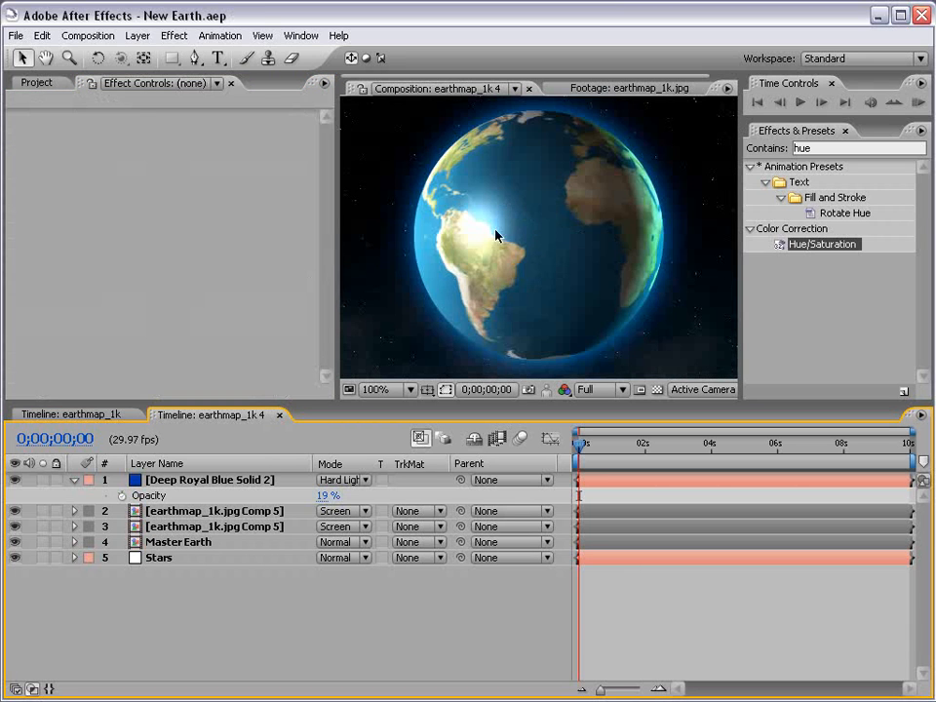
In Master Earth's nested composition, place clouds_1k.jpg above earthmap_1k.jpg from the start of the timeline and set its blending mode to Screen
{"action": "mouse_move", "coordinate": [579, 444]}
{"action": "left_mouse_down"}
{"action": "mouse_move", "coordinate": [628, 444]}
{"action": "mouse_move", "coordinate": [569, 459]}
{"action": "left_mouse_up"}
{"action": "double_click", "coordinate": [175, 544]}
{"action": "scroll", "coordinate": [432, 301], "scroll_direction": "down", "scroll_amount": 1}
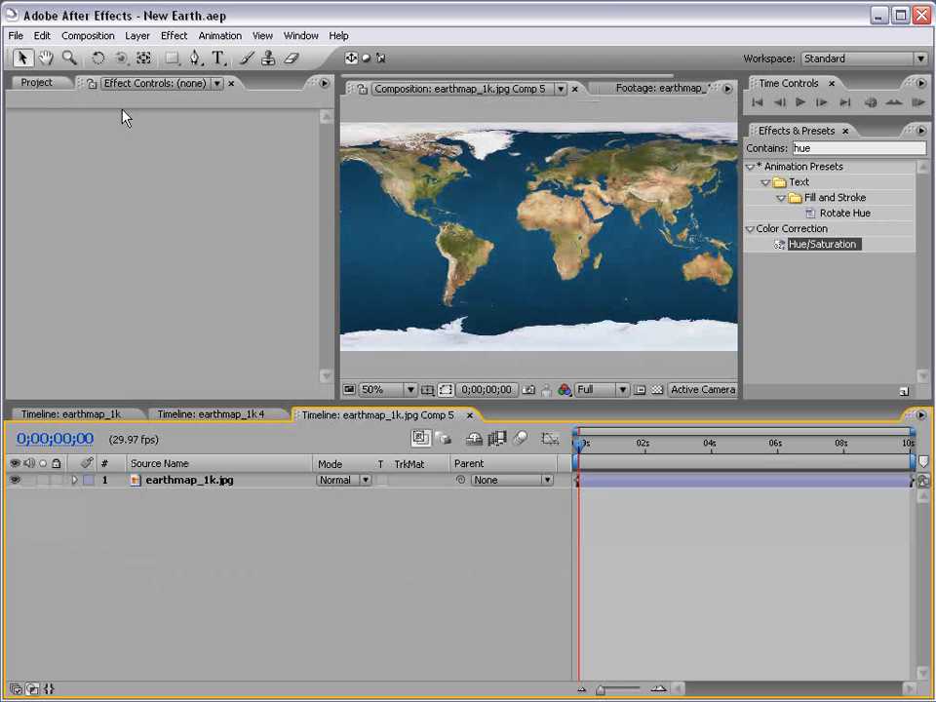
{"action": "left_click", "coordinate": [29, 83]}
{"action": "left_click_drag", "start_coordinate": [23, 202], "coordinate": [596, 485]}
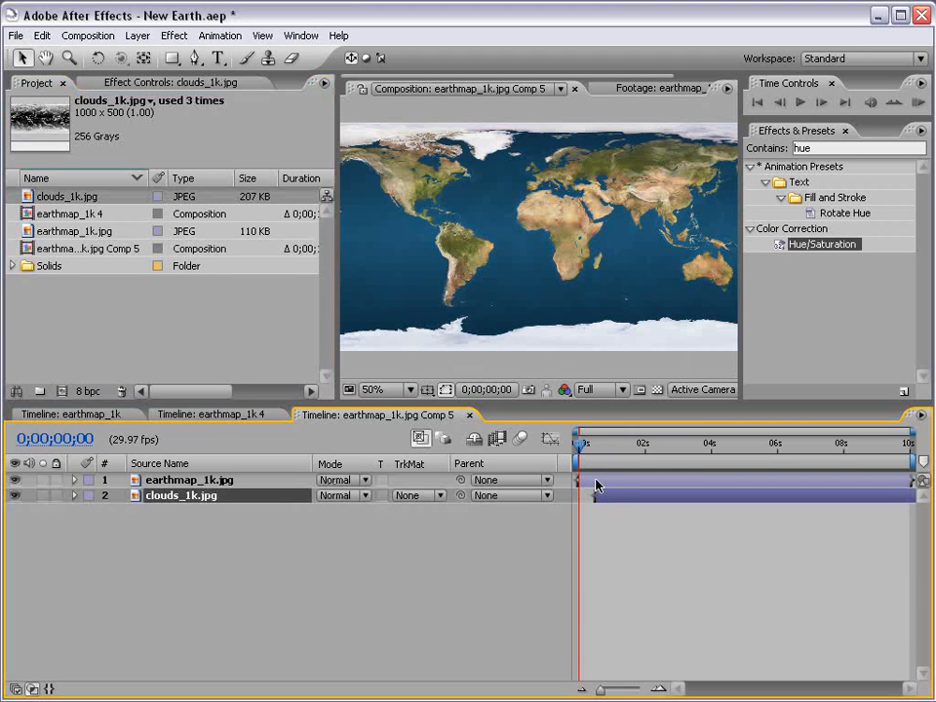
{"action": "left_click_drag", "start_coordinate": [143, 503], "coordinate": [160, 482]}
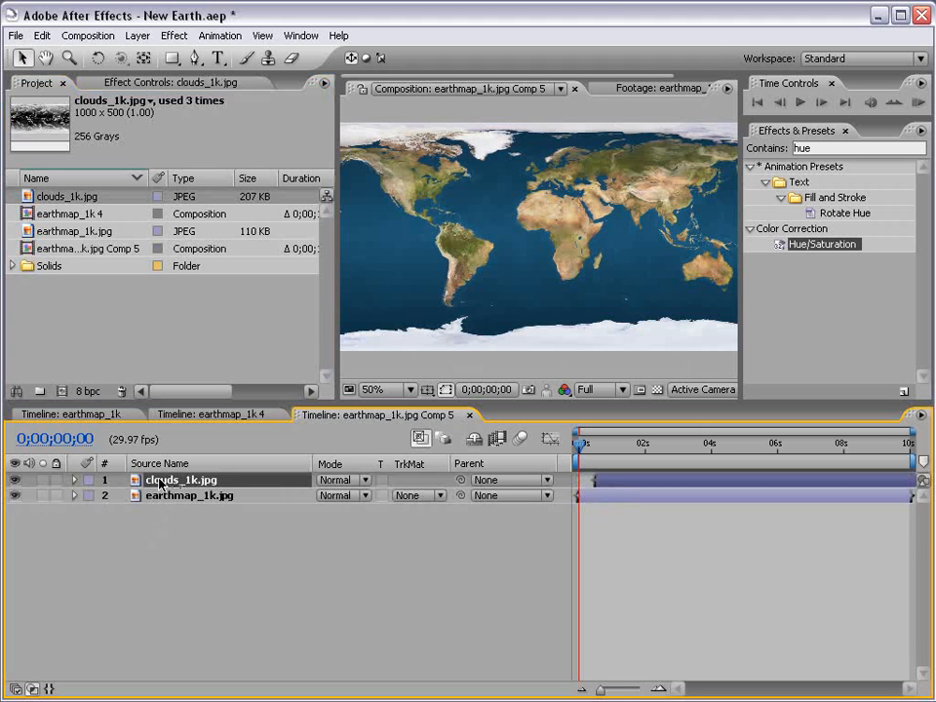
{"action": "left_click", "coordinate": [337, 481]}
{"action": "left_click", "coordinate": [342, 654]}
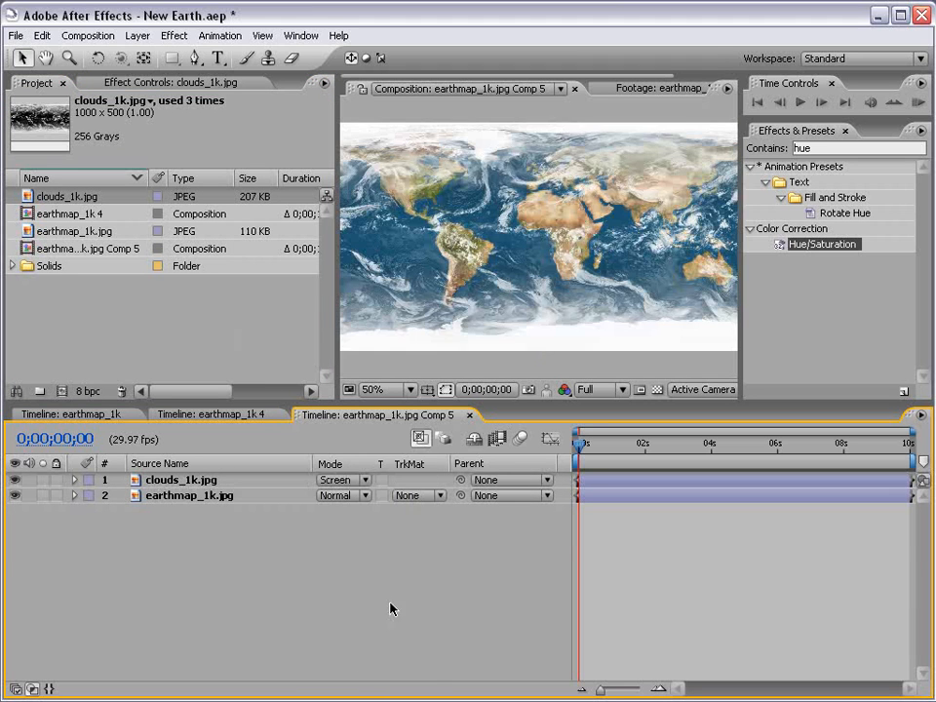
Find the Motion Tile effect and apply it to the clouds_1k.jpg layer
{"action": "mouse_move", "coordinate": [434, 281]}
{"action": "left_mouse_down"}
{"action": "mouse_move", "coordinate": [454, 275]}
{"action": "mouse_move", "coordinate": [437, 279]}
{"action": "left_mouse_up"}
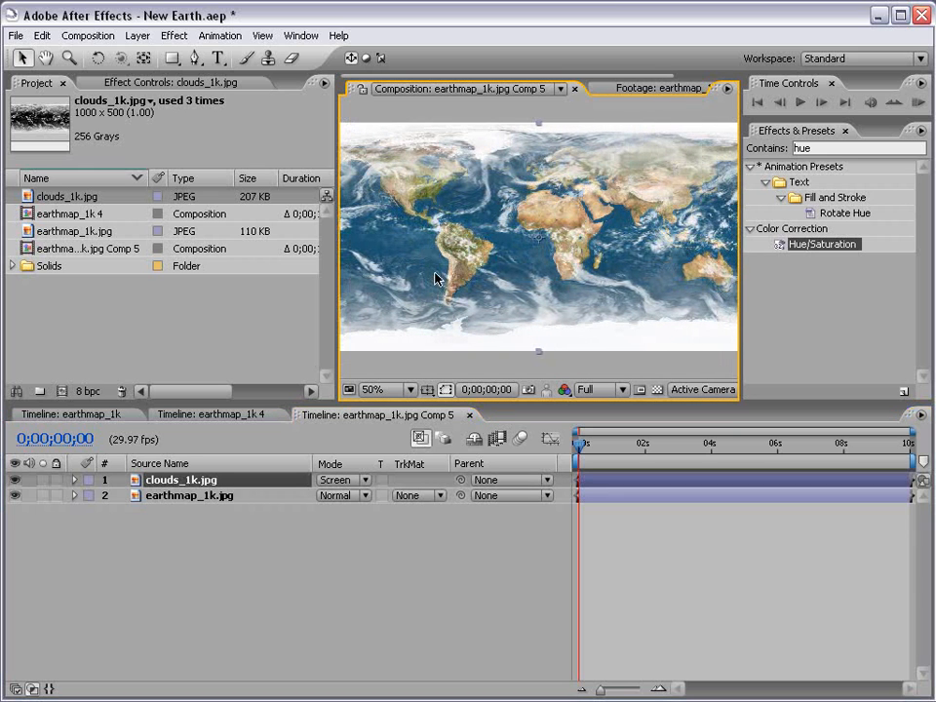
{"action": "left_click", "coordinate": [838, 149]}
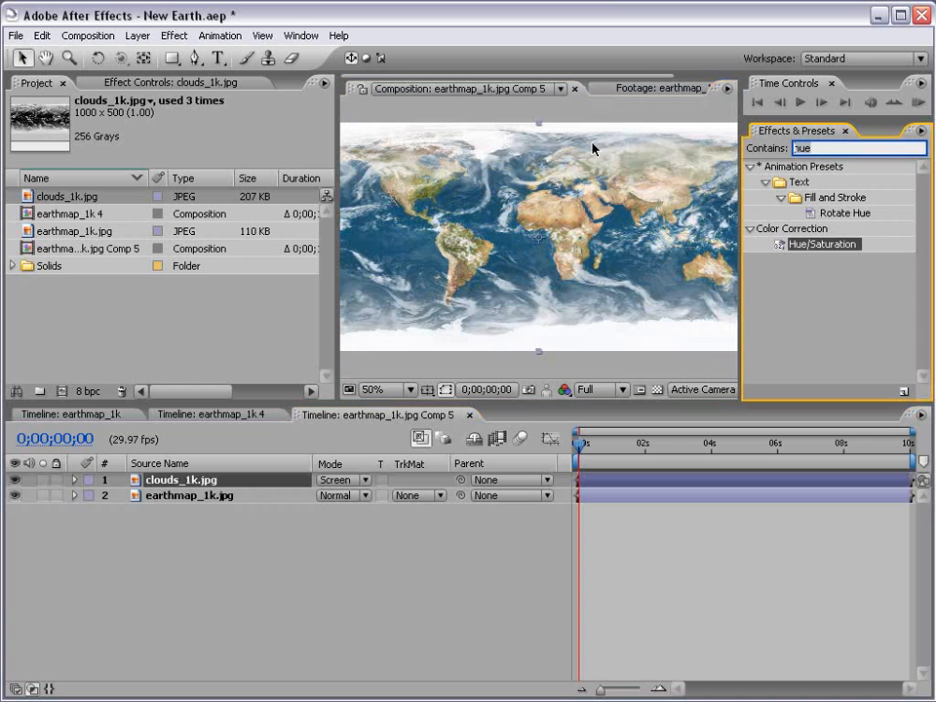
{"action": "type", "text": "motion"}
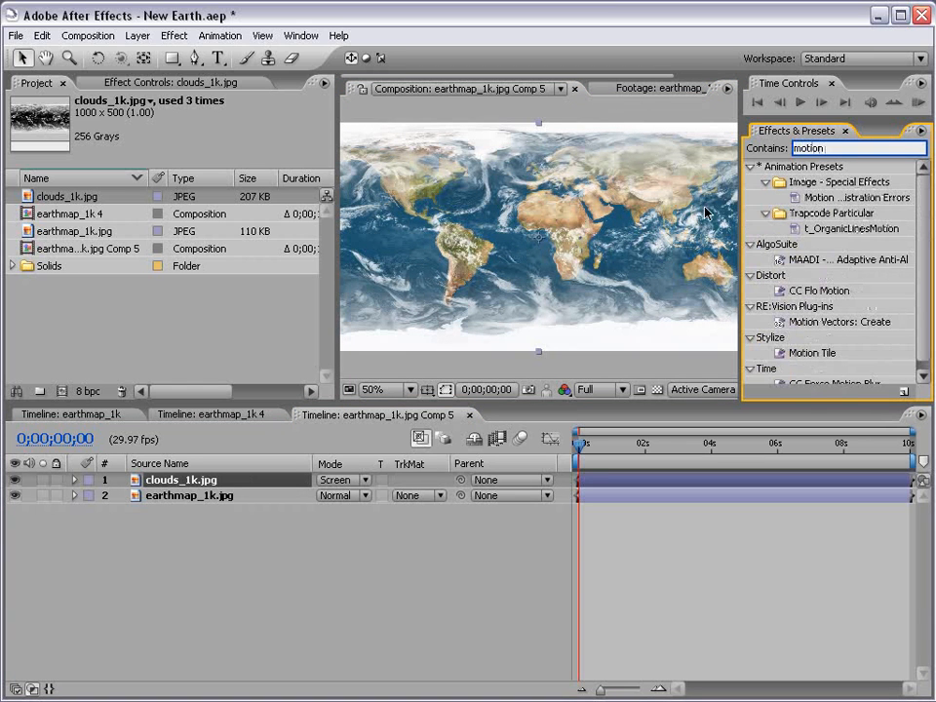
{"action": "left_click_drag", "start_coordinate": [825, 351], "coordinate": [458, 285]}
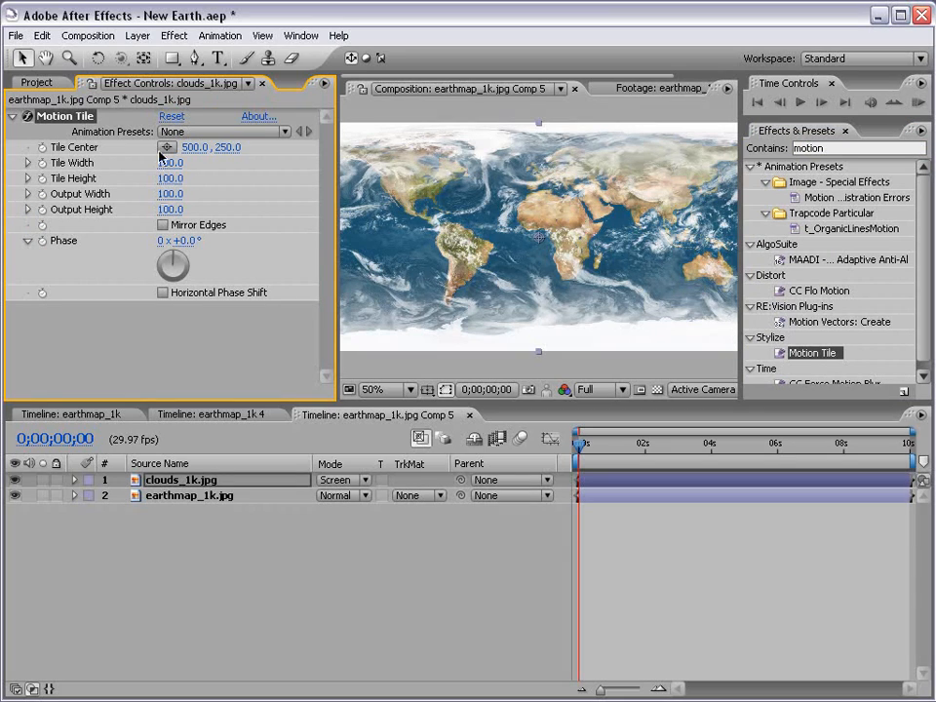
Keyframe the clouds' Motion Tile Center from 500, 250 at the start to 939, 250 at 0;00;09;29 and preview the drift
{"action": "left_click_drag", "start_coordinate": [193, 147], "coordinate": [301, 166]}
{"action": "left_click", "coordinate": [42, 148]}
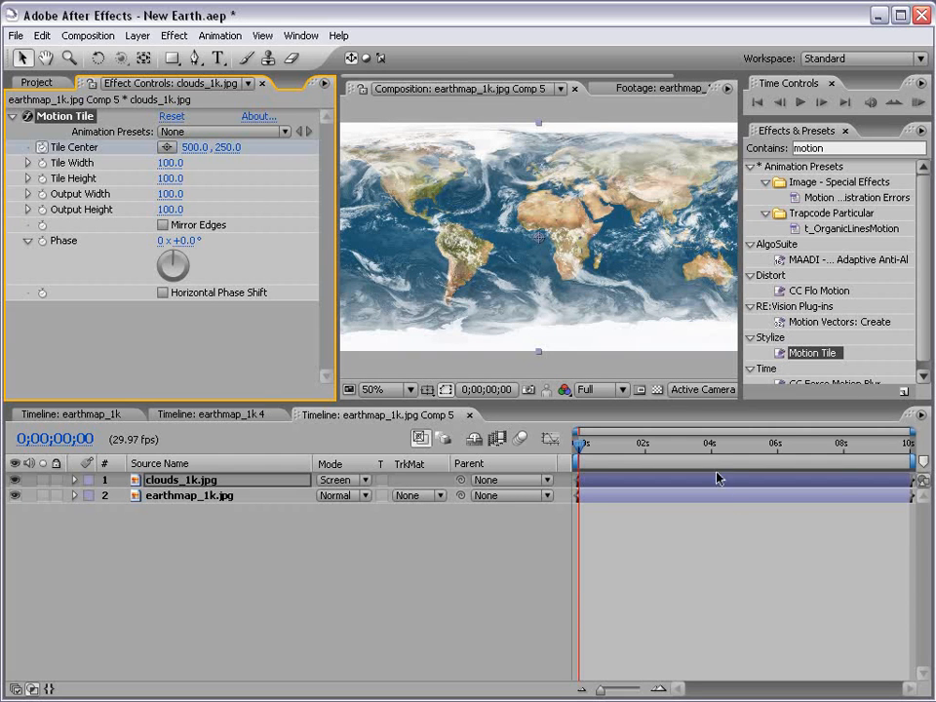
{"action": "left_click_drag", "start_coordinate": [717, 444], "coordinate": [910, 443]}
{"action": "left_click_drag", "start_coordinate": [184, 147], "coordinate": [563, 174]}
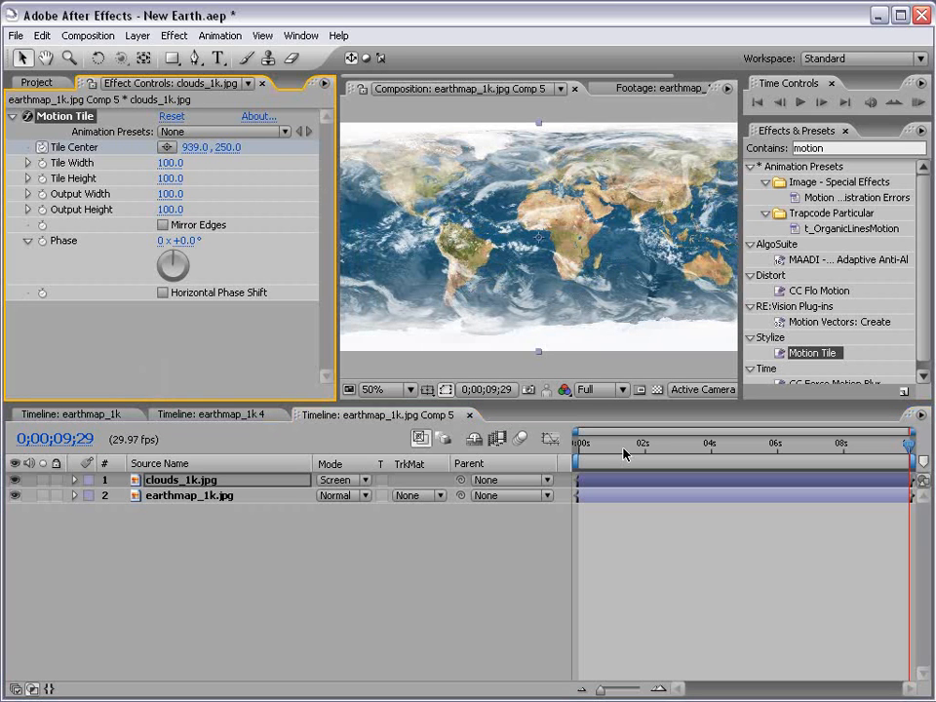
{"action": "key", "text": "KP_0"}
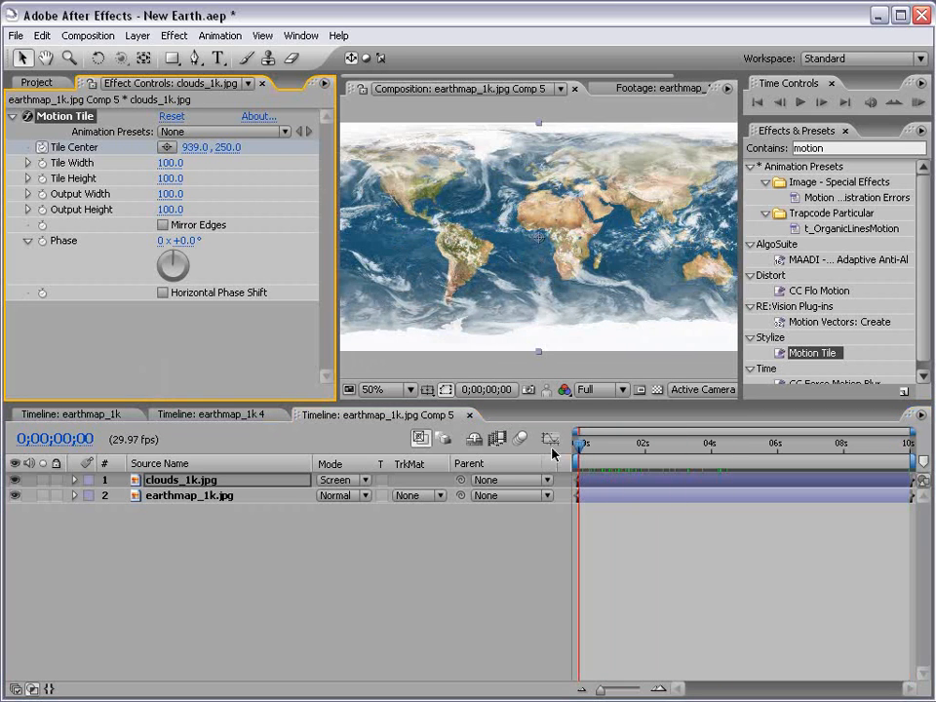
In the earthmap_1k 4 composition, keyframe Master Earth's CC Sphere Rotation Y from 0° at the start to 118° at 0;00;04;19
{"action": "left_click", "coordinate": [210, 414]}
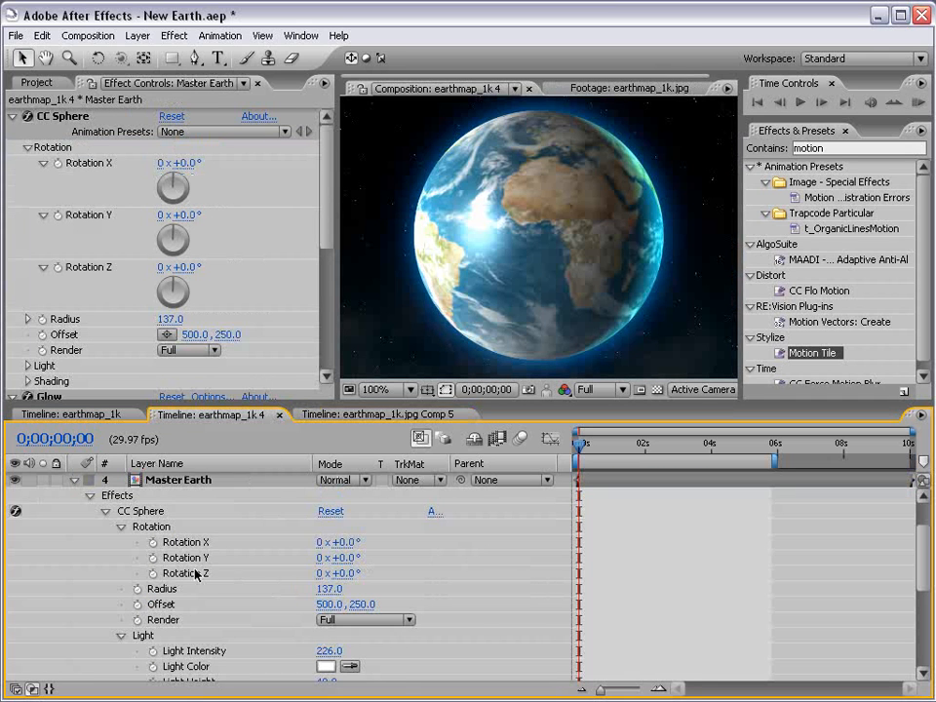
{"action": "left_click", "coordinate": [153, 558]}
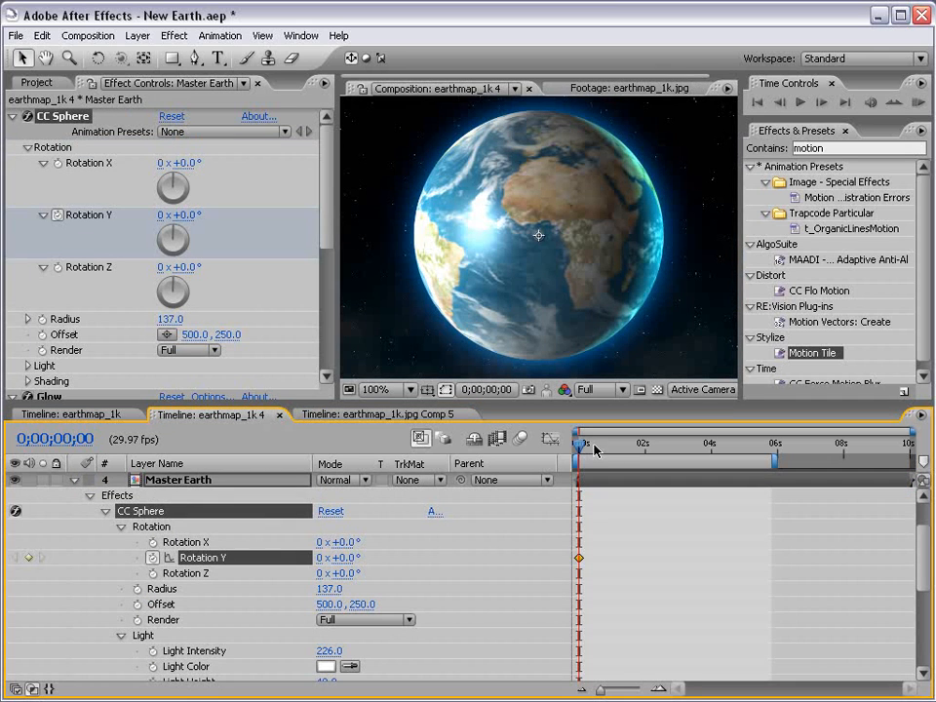
{"action": "left_click_drag", "start_coordinate": [595, 449], "coordinate": [667, 446]}
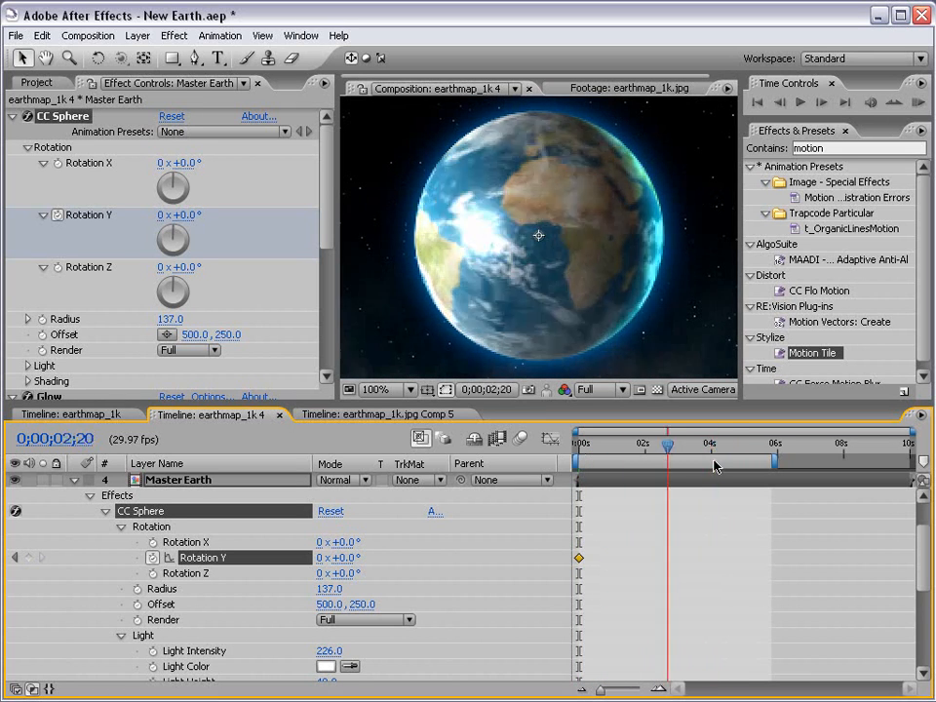
{"action": "left_click", "coordinate": [732, 446]}
{"action": "left_click_drag", "start_coordinate": [345, 558], "coordinate": [440, 556]}
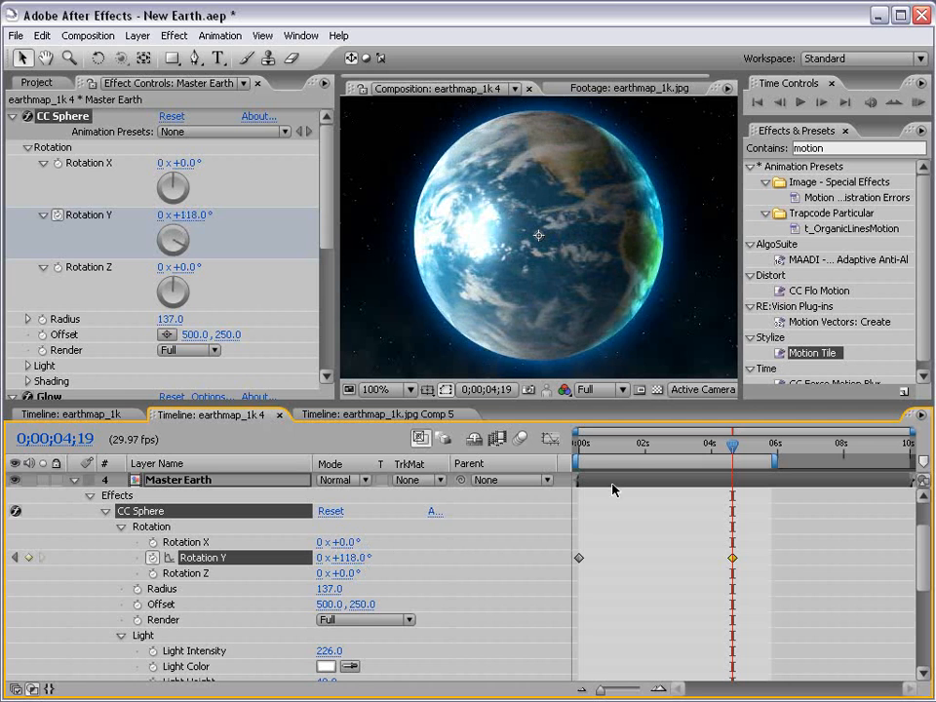
Preview the rotating Earth from the start, scrub to 0;00;00;12 and deselect all layers to inspect the globe
{"action": "mouse_move", "coordinate": [581, 449]}
{"action": "left_mouse_down"}
{"action": "mouse_move", "coordinate": [675, 450]}
{"action": "mouse_move", "coordinate": [583, 456]}
{"action": "mouse_move", "coordinate": [573, 470]}
{"action": "left_mouse_up"}
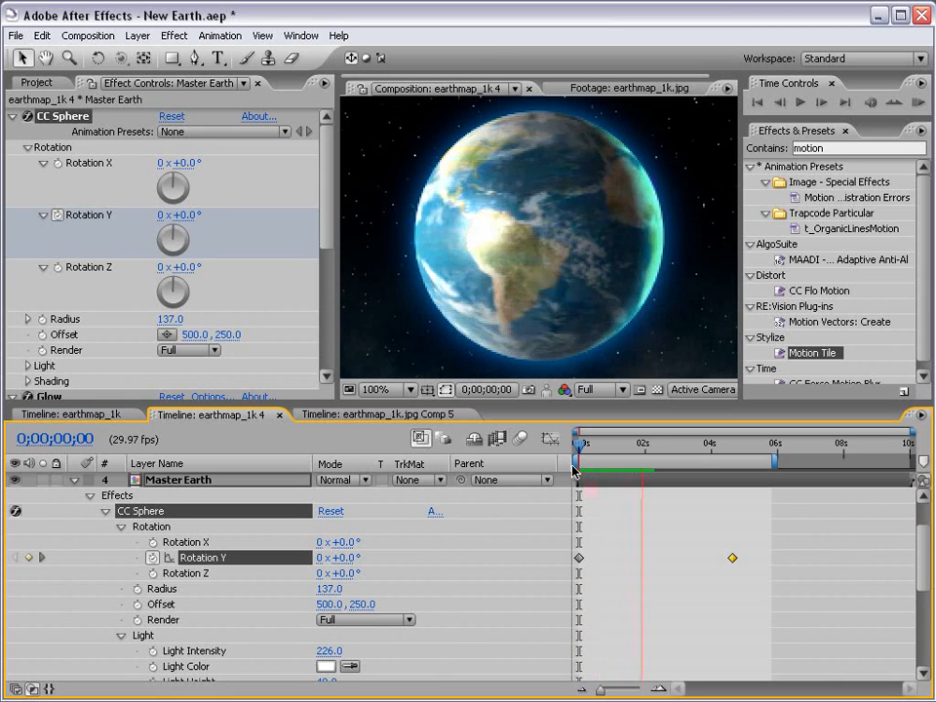
{"action": "key", "text": "space"}
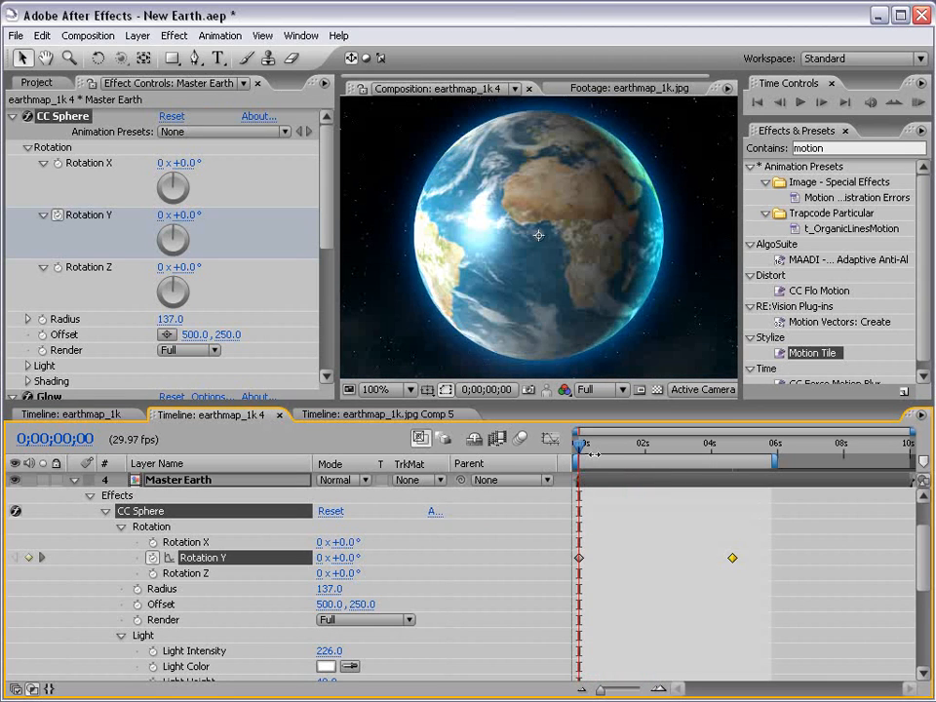
{"action": "mouse_move", "coordinate": [587, 448]}
{"action": "left_mouse_down"}
{"action": "mouse_move", "coordinate": [691, 451]}
{"action": "mouse_move", "coordinate": [592, 462]}
{"action": "left_mouse_up"}
{"action": "key", "text": "ctrl+shift+a"}
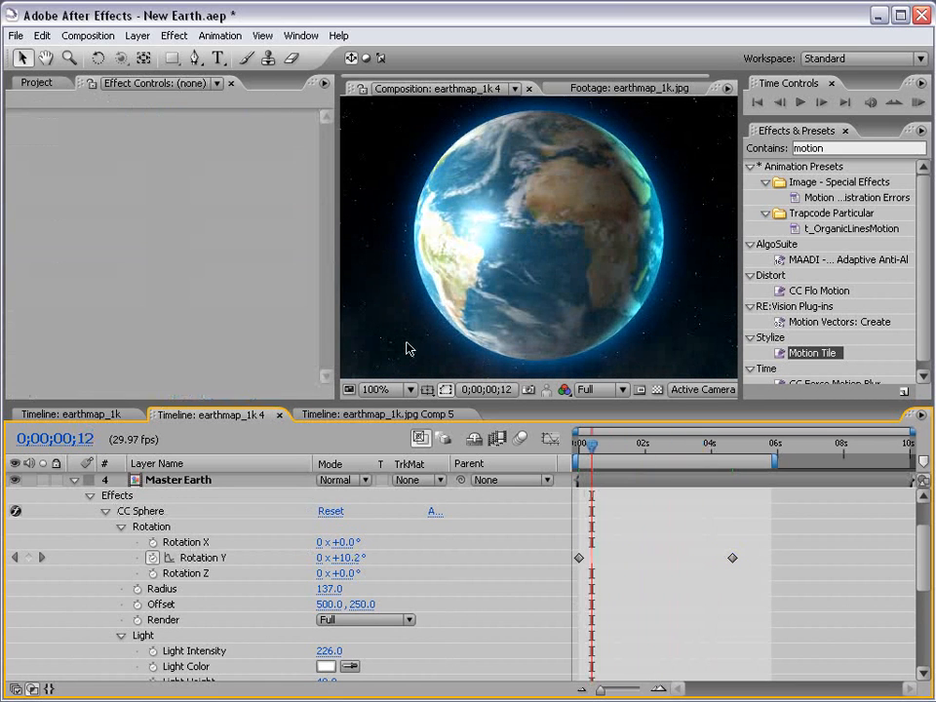
Collapse the expanded layer properties in the earthmap_1k 4 timeline and select the Master Earth layer
{"action": "left_click", "coordinate": [75, 482]}
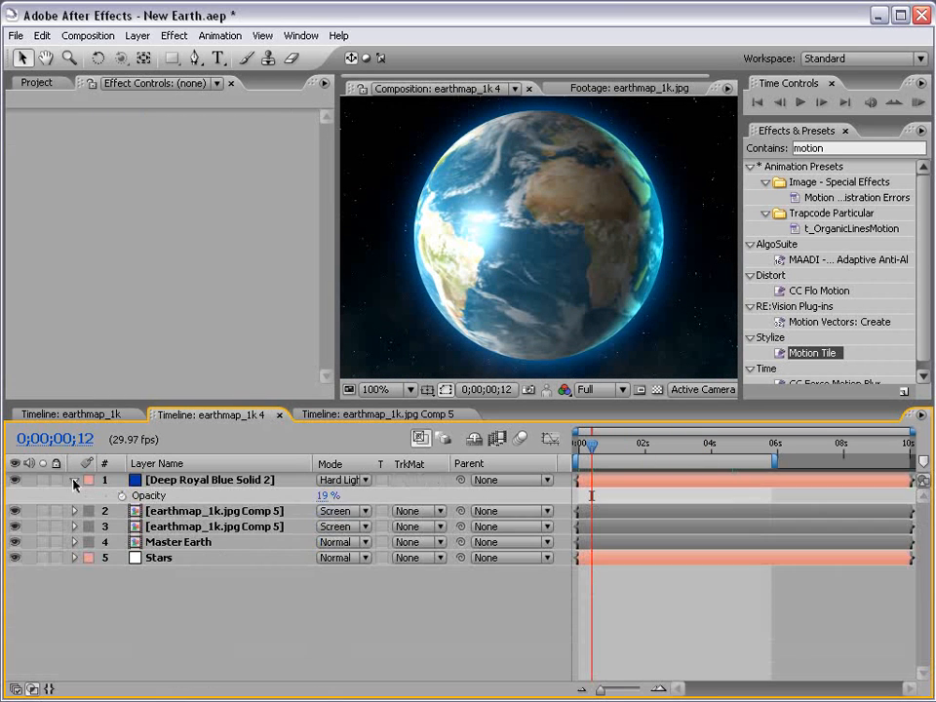
{"action": "left_click", "coordinate": [162, 510]}
{"action": "left_click", "coordinate": [75, 481]}
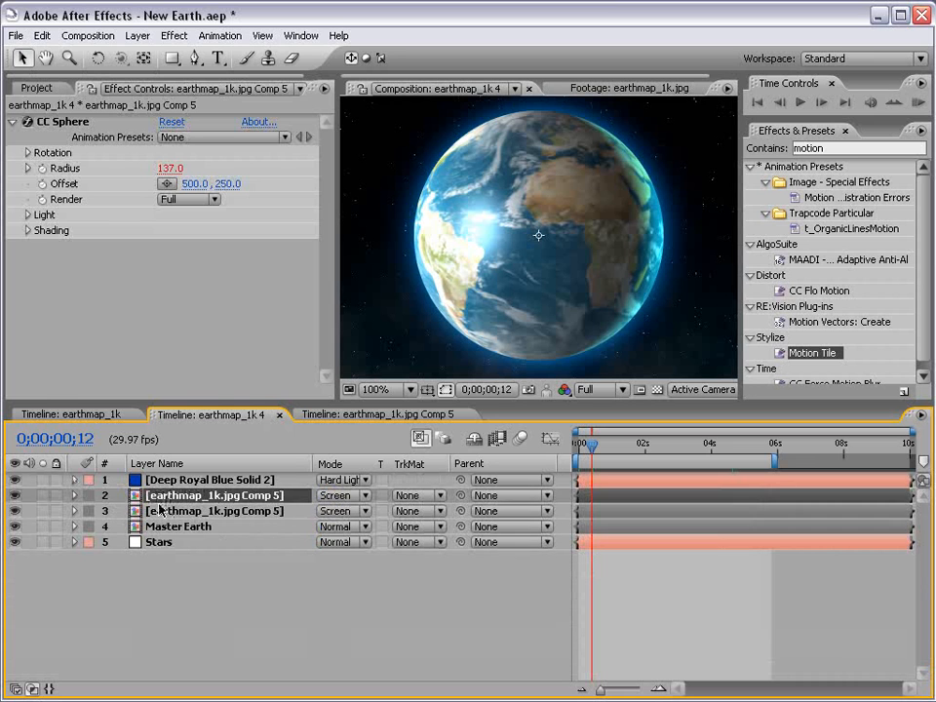
{"action": "left_click", "coordinate": [151, 526]}
{"action": "left_click", "coordinate": [151, 510]}
{"action": "left_click", "coordinate": [162, 528]}
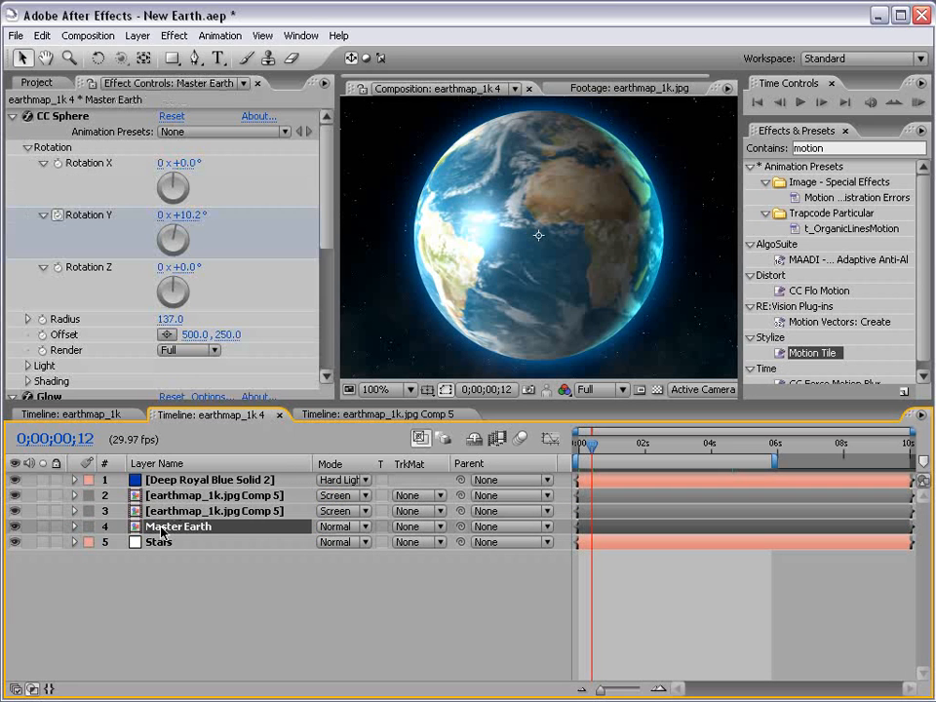
In earthmap_1k.jpg Comp 5, solo the earthmap_1k.jpg layer and apply Hue/Saturation with Master Saturation at -20
{"action": "left_click", "coordinate": [360, 415]}
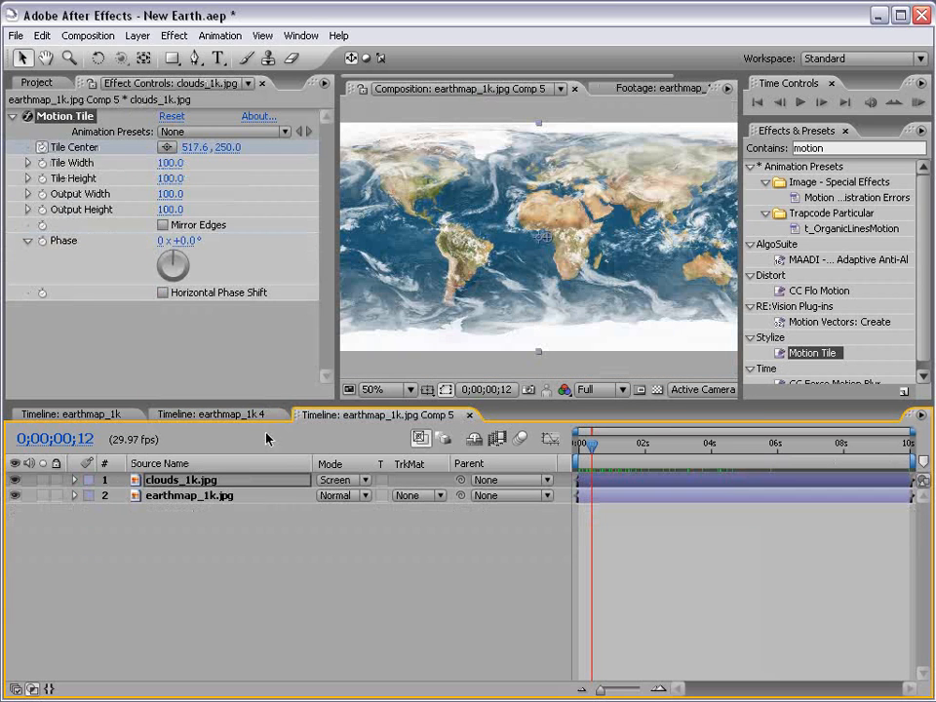
{"action": "left_click", "coordinate": [180, 496]}
{"action": "left_click", "coordinate": [42, 495]}
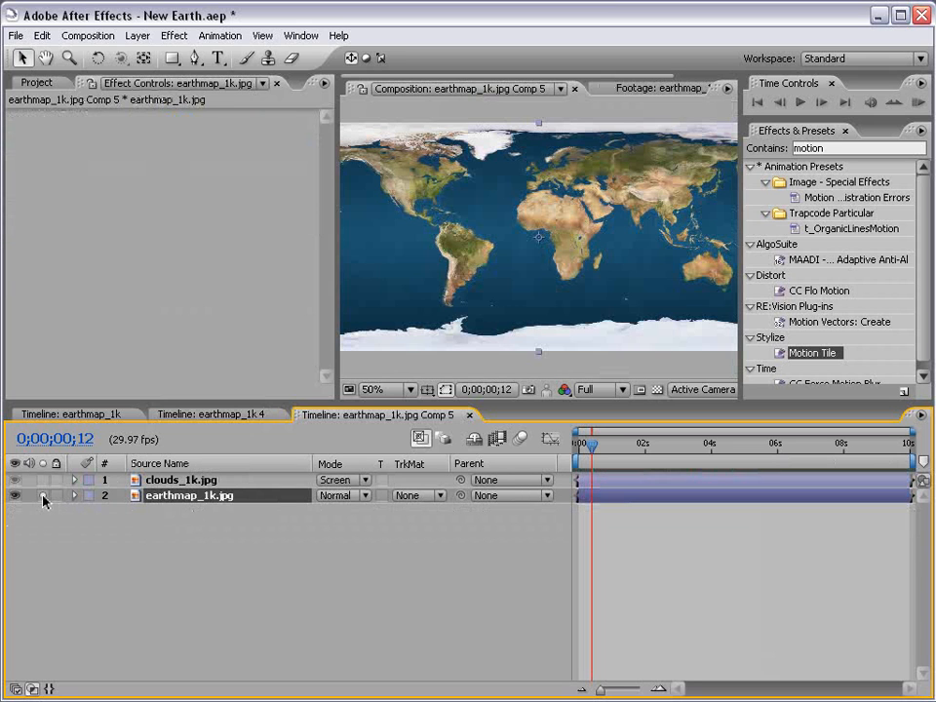
{"action": "left_click", "coordinate": [174, 35]}
{"action": "mouse_move", "coordinate": [223, 222]}
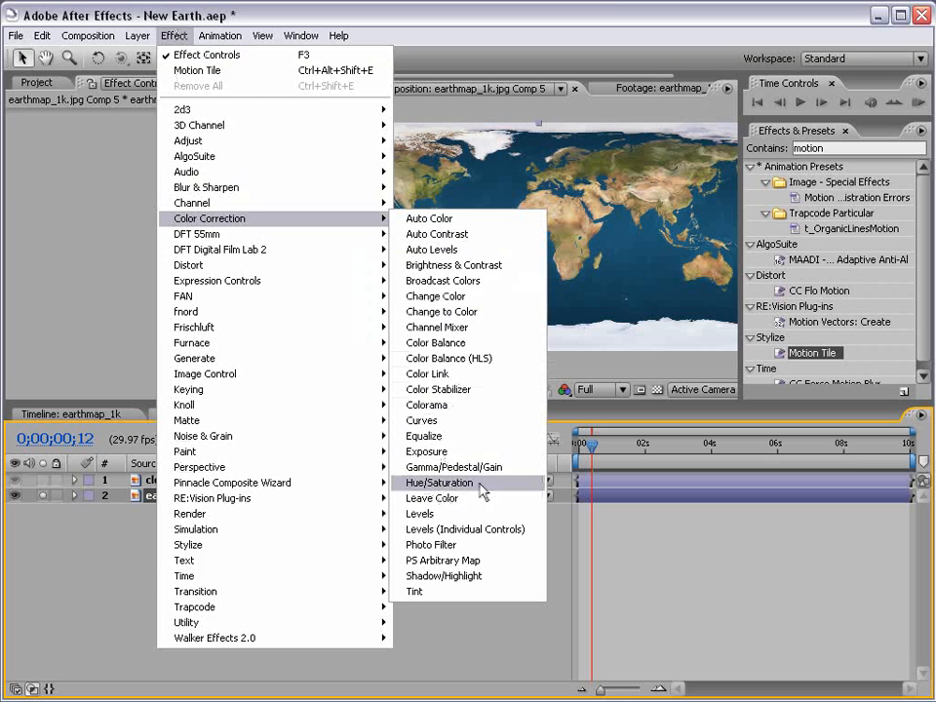
{"action": "left_click", "coordinate": [439, 482]}
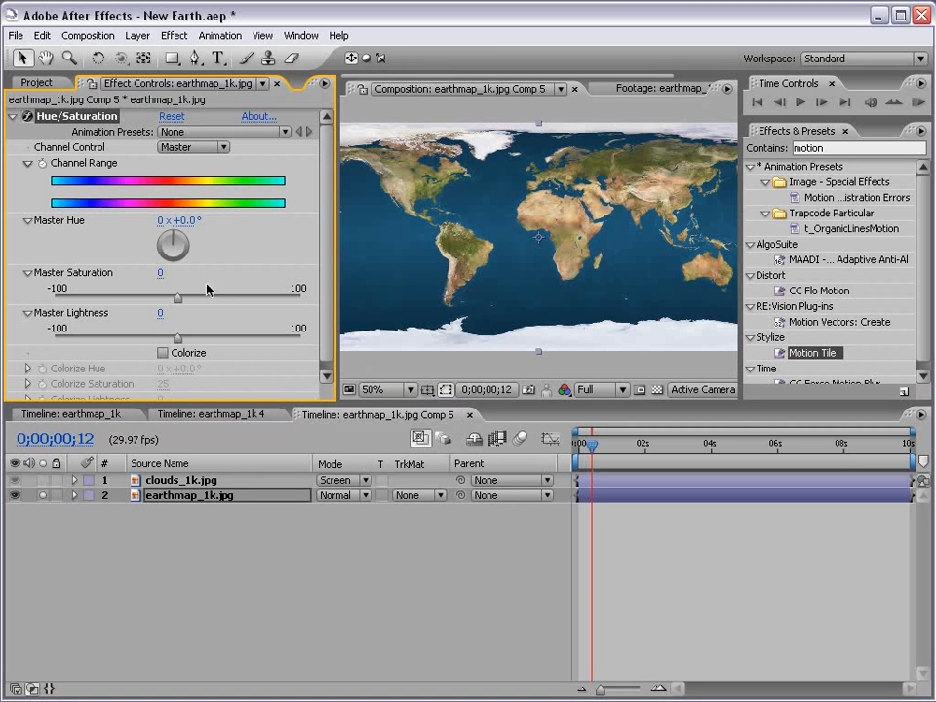
{"action": "left_click_drag", "start_coordinate": [176, 301], "coordinate": [154, 302]}
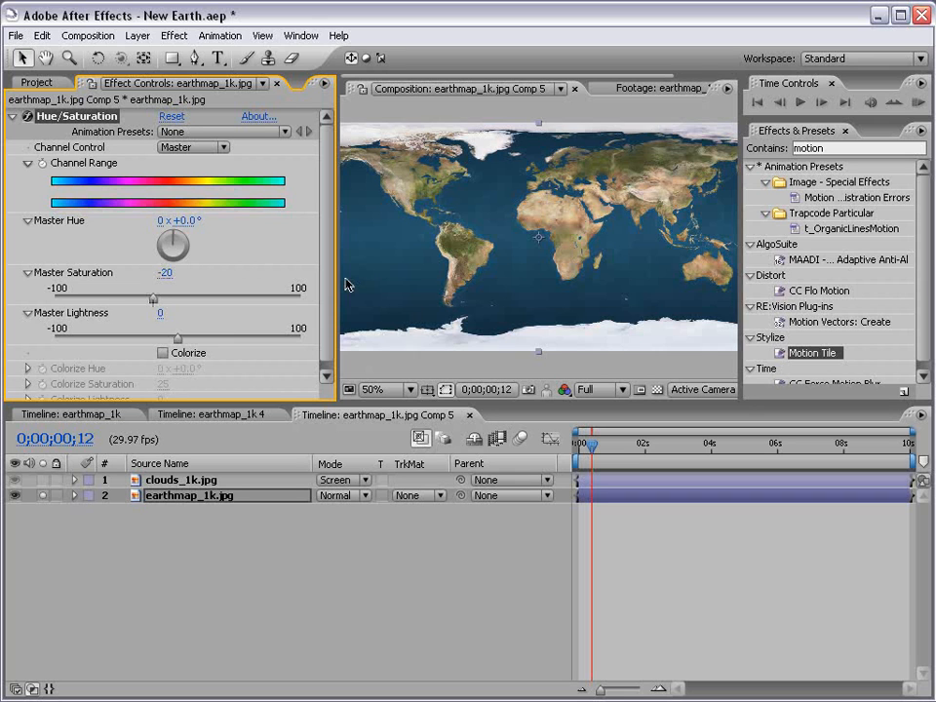
{"action": "left_click", "coordinate": [186, 148]}
{"action": "left_click", "coordinate": [195, 212]}
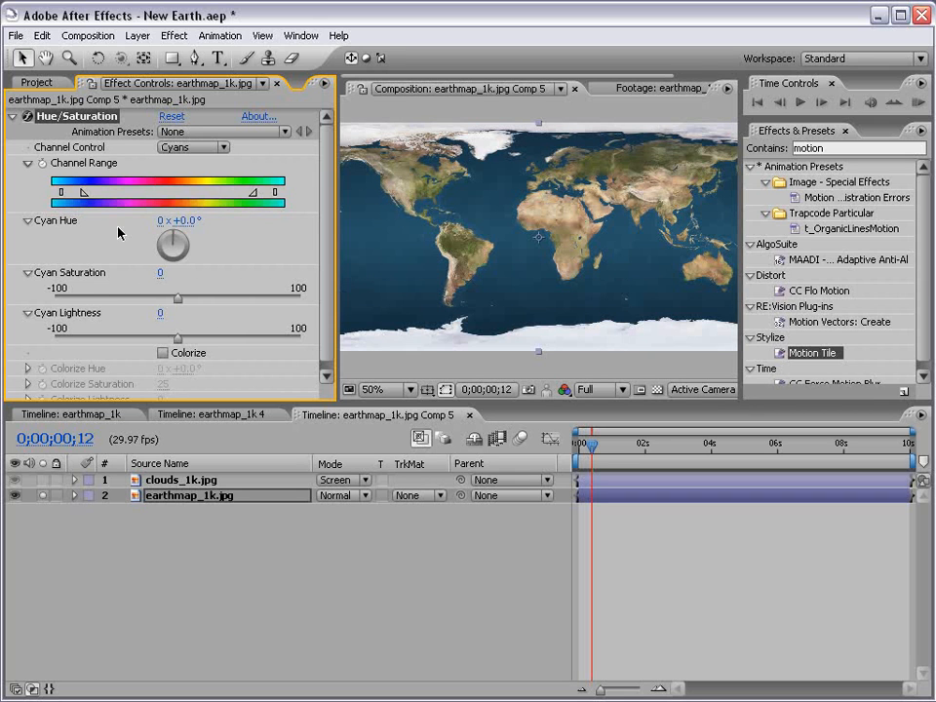
{"action": "mouse_move", "coordinate": [86, 199]}
{"action": "left_mouse_down"}
{"action": "mouse_move", "coordinate": [102, 199]}
{"action": "mouse_move", "coordinate": [88, 198]}
{"action": "left_mouse_up"}
{"action": "left_click", "coordinate": [175, 148]}
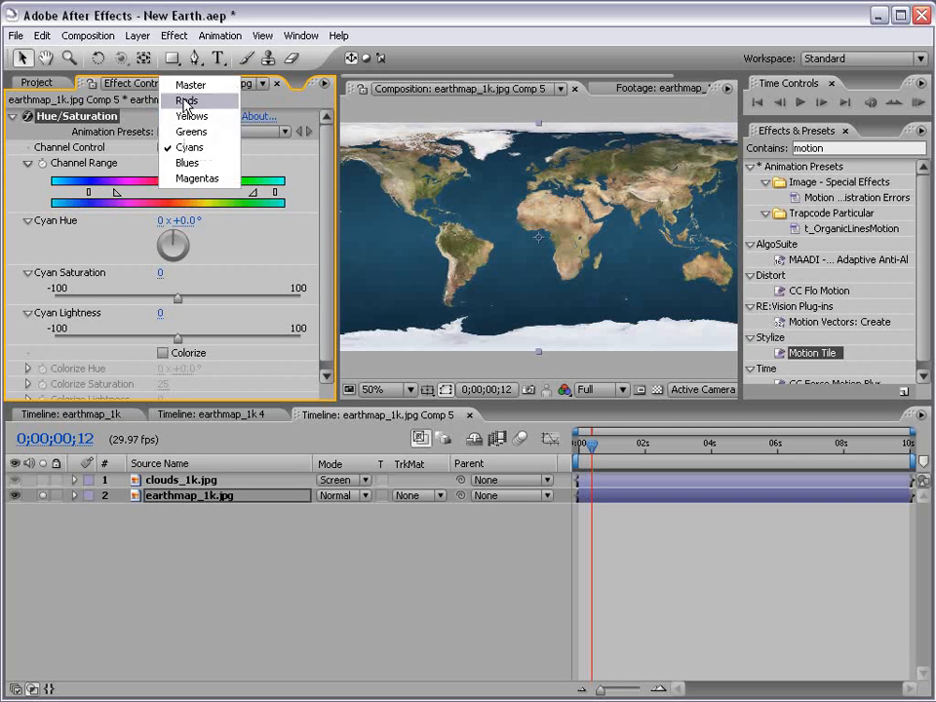
{"action": "left_click", "coordinate": [183, 99]}
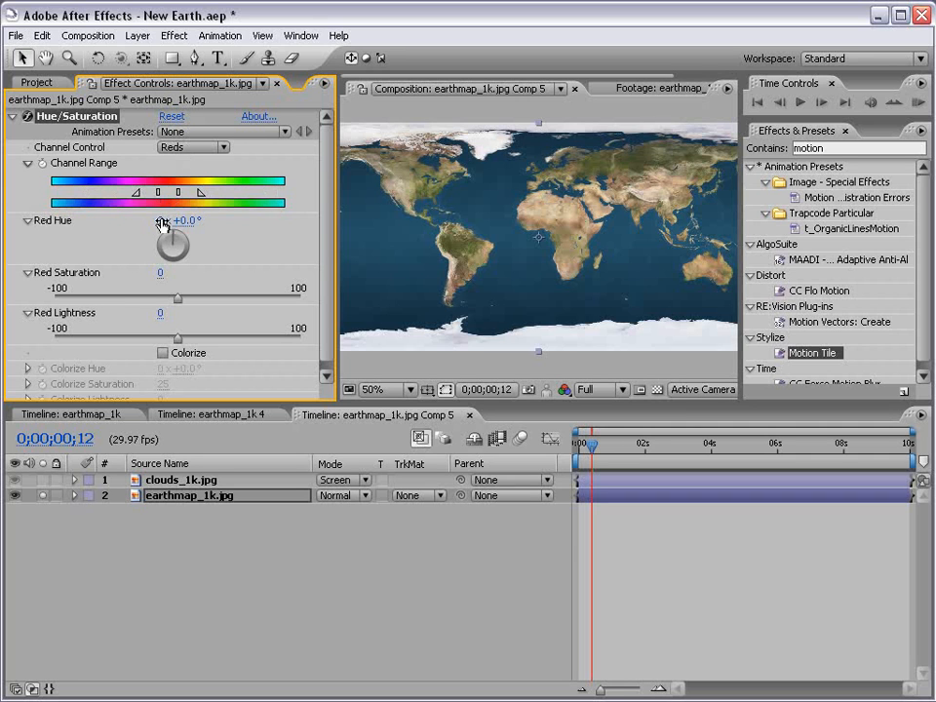
{"action": "left_click", "coordinate": [185, 147]}
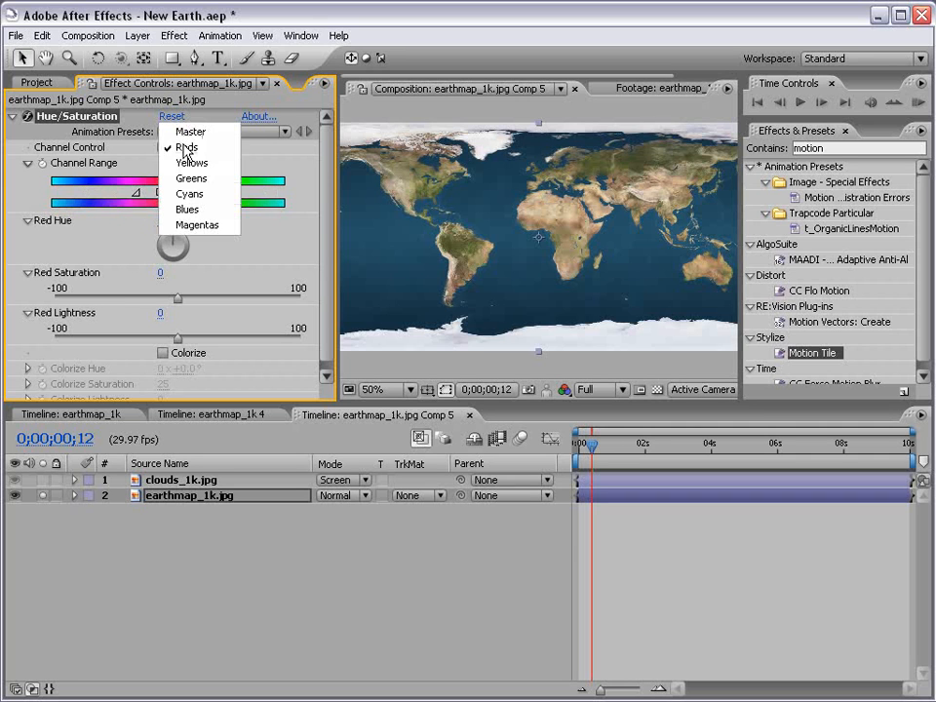
{"action": "left_click", "coordinate": [202, 194]}
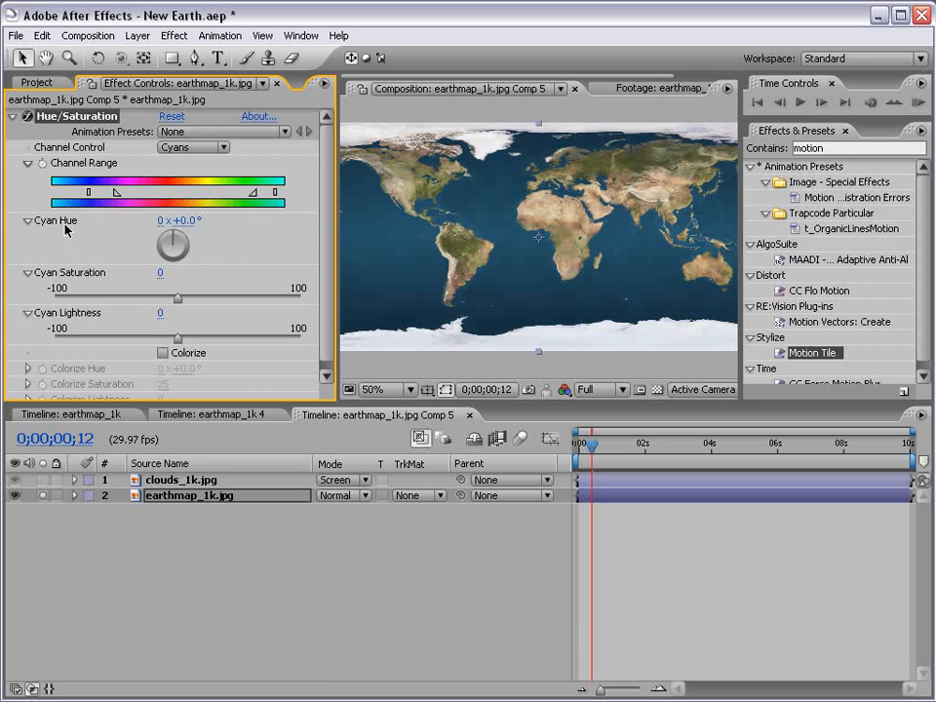
Shift the map's ocean colour by setting Cyan Hue to +22° and Cyan Saturation to -8
{"action": "left_click_drag", "start_coordinate": [175, 220], "coordinate": [204, 213]}
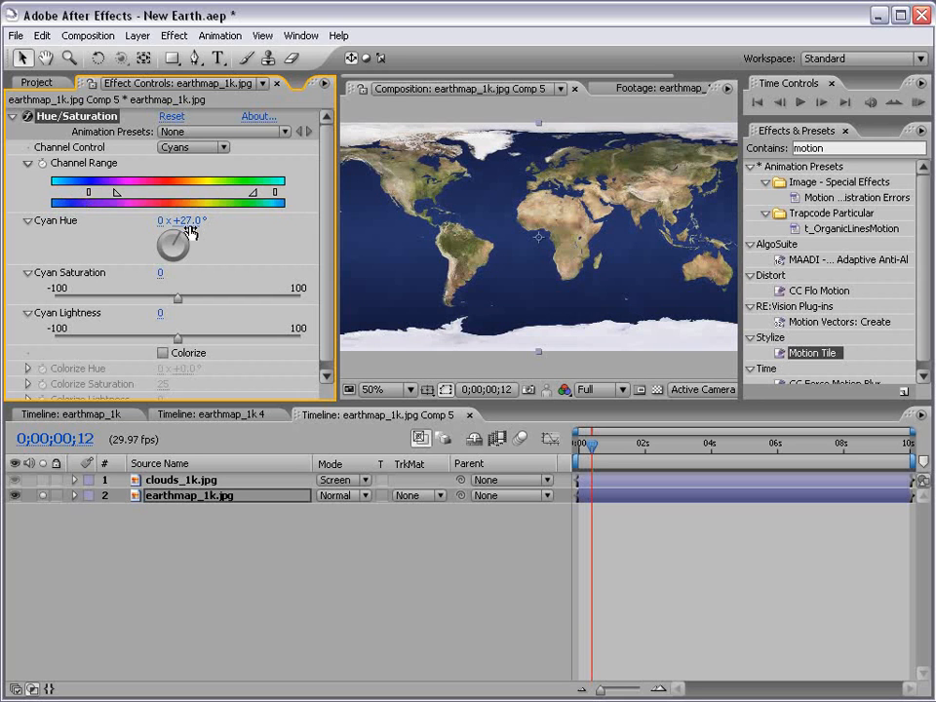
{"action": "mouse_move", "coordinate": [194, 221]}
{"action": "left_mouse_down"}
{"action": "mouse_move", "coordinate": [288, 219]}
{"action": "mouse_move", "coordinate": [185, 220]}
{"action": "left_mouse_up"}
{"action": "mouse_move", "coordinate": [177, 298]}
{"action": "left_mouse_down"}
{"action": "mouse_move", "coordinate": [160, 302]}
{"action": "mouse_move", "coordinate": [168, 303]}
{"action": "left_mouse_up"}
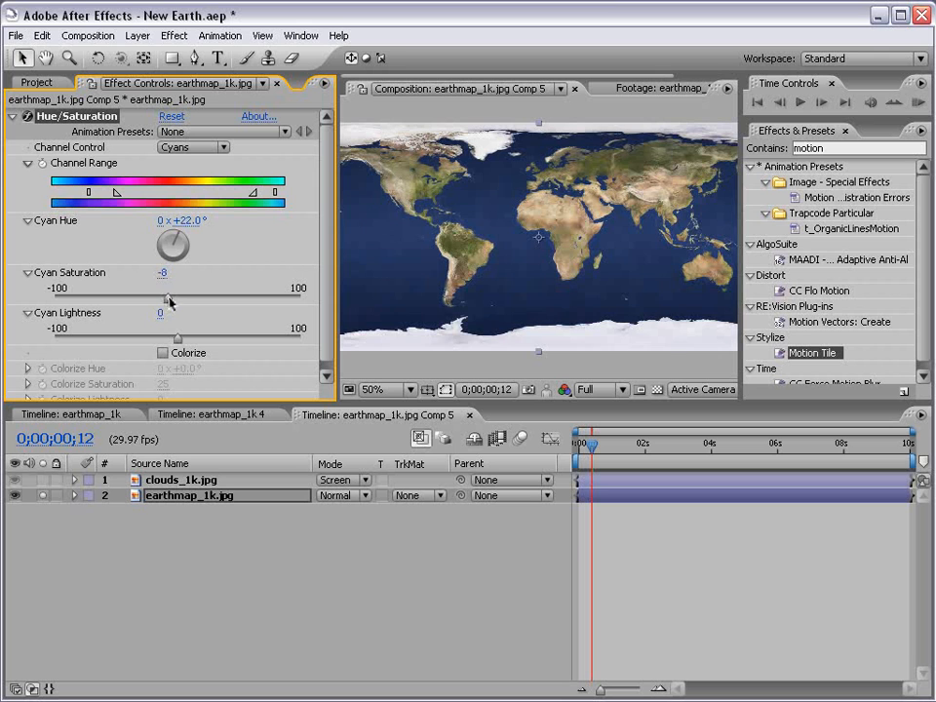
Check the recoloured ocean on the globe in the earthmap_1k 4 composition, scrubbing to 0;00;02;03
{"action": "left_click", "coordinate": [252, 414]}
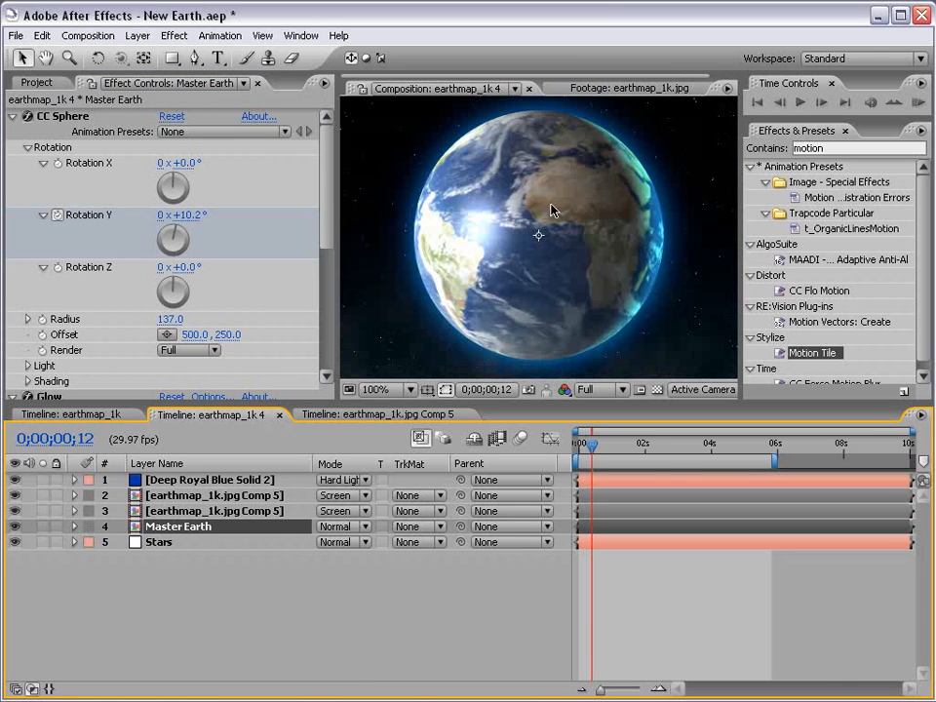
{"action": "left_click", "coordinate": [617, 445]}
{"action": "left_click_drag", "start_coordinate": [616, 446], "coordinate": [647, 446]}
For the earthmap_1k.jpg layer's Greens channel, widen the range toward the yellows and set Green Saturation to 40
{"action": "left_click", "coordinate": [429, 415]}
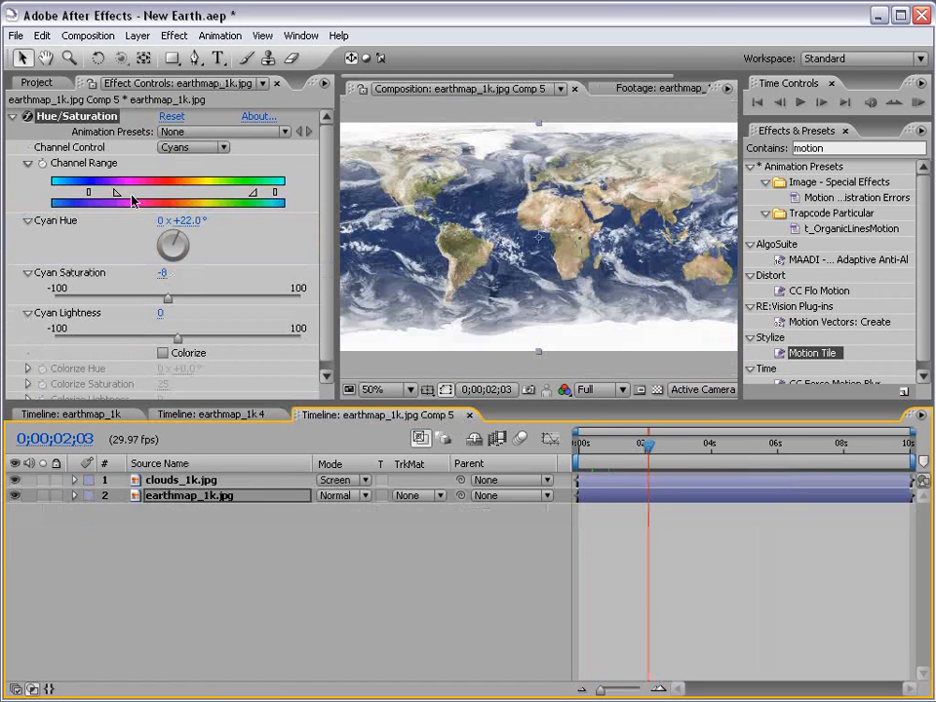
{"action": "left_click", "coordinate": [192, 149]}
{"action": "left_click", "coordinate": [190, 131]}
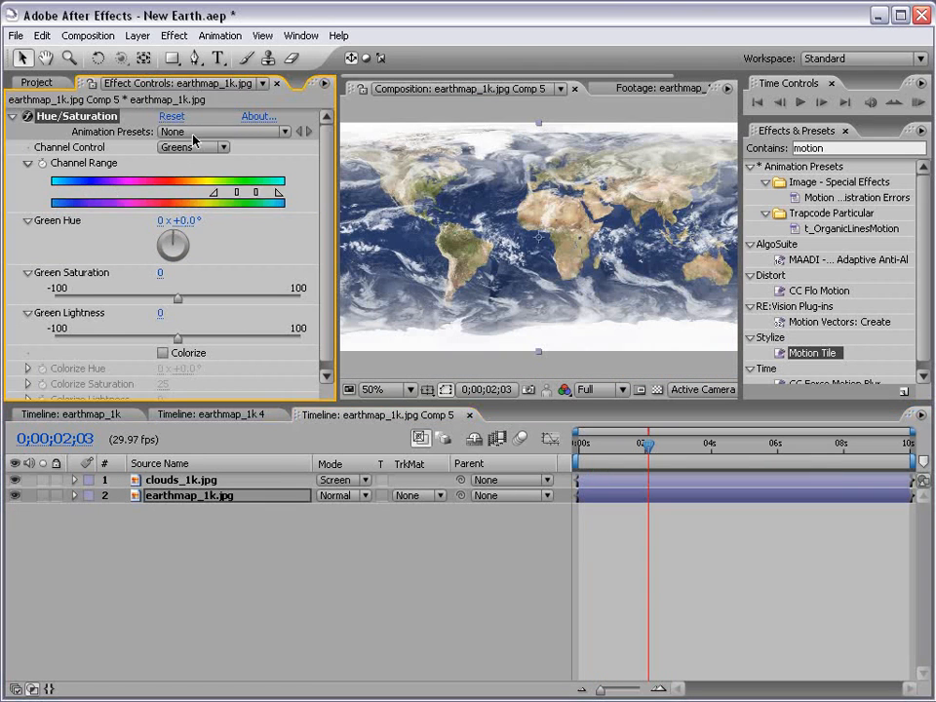
{"action": "left_click_drag", "start_coordinate": [213, 193], "coordinate": [191, 194]}
{"action": "left_click_drag", "start_coordinate": [235, 195], "coordinate": [207, 202]}
{"action": "left_click_drag", "start_coordinate": [176, 300], "coordinate": [225, 298]}
Check the greens on the globe at 0;00;01;12 and set the map's Green Saturation to 13
{"action": "left_click", "coordinate": [248, 412]}
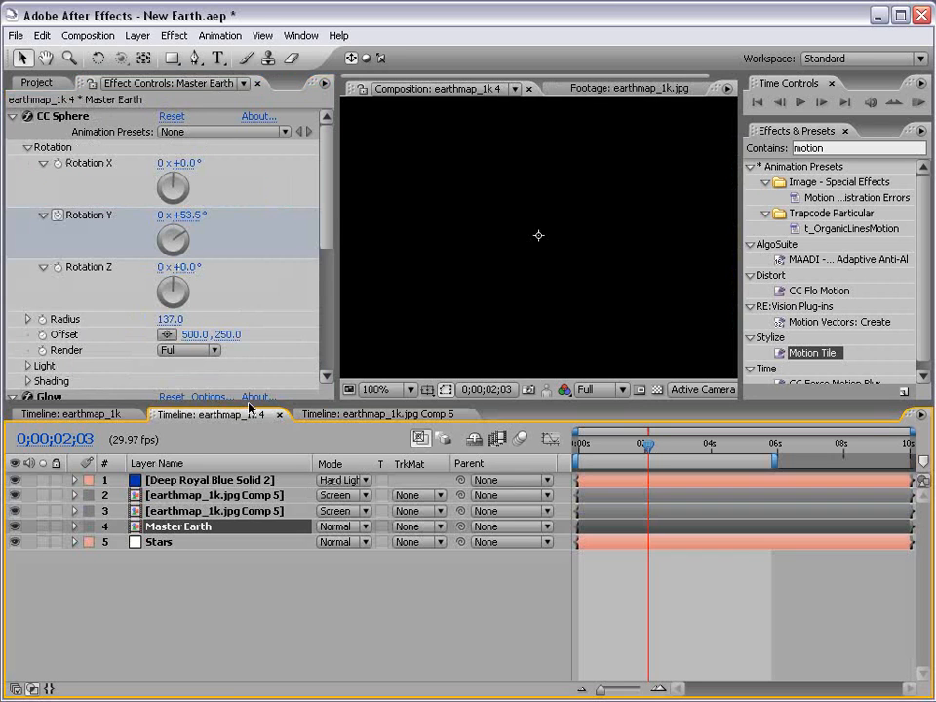
{"action": "mouse_move", "coordinate": [634, 437]}
{"action": "left_mouse_down"}
{"action": "mouse_move", "coordinate": [700, 444]}
{"action": "mouse_move", "coordinate": [625, 444]}
{"action": "left_mouse_up"}
{"action": "left_click", "coordinate": [362, 413]}
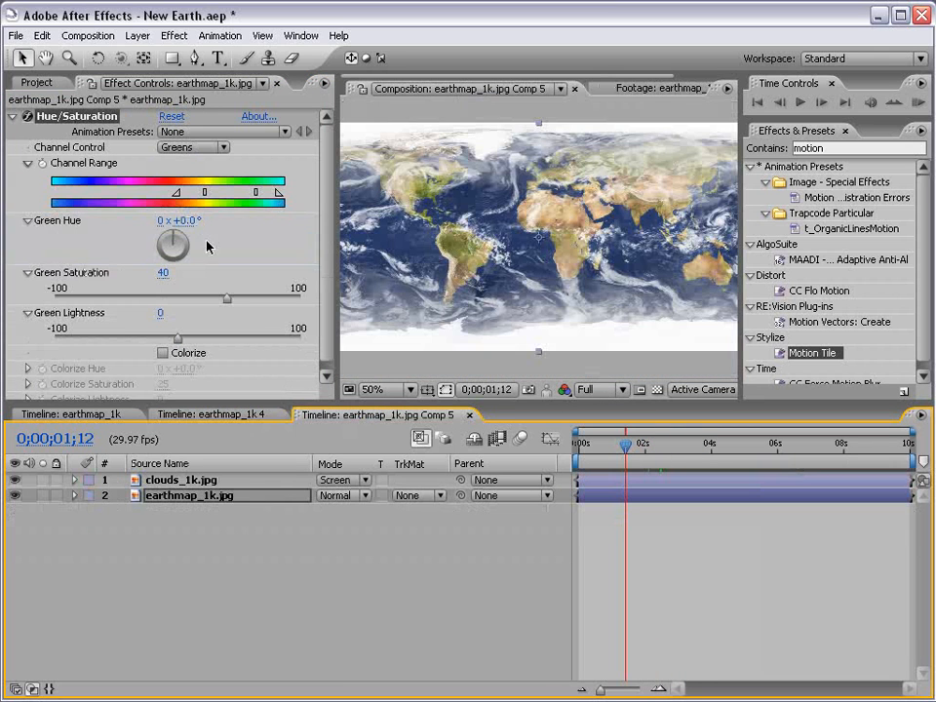
{"action": "left_click_drag", "start_coordinate": [223, 298], "coordinate": [194, 302]}
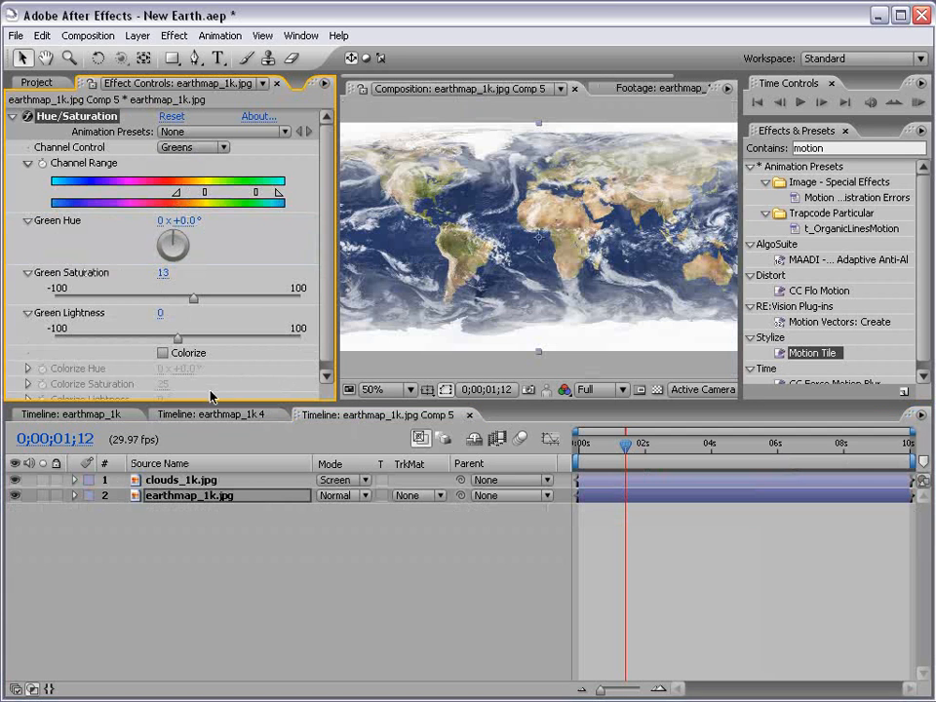
{"action": "left_click", "coordinate": [216, 414]}
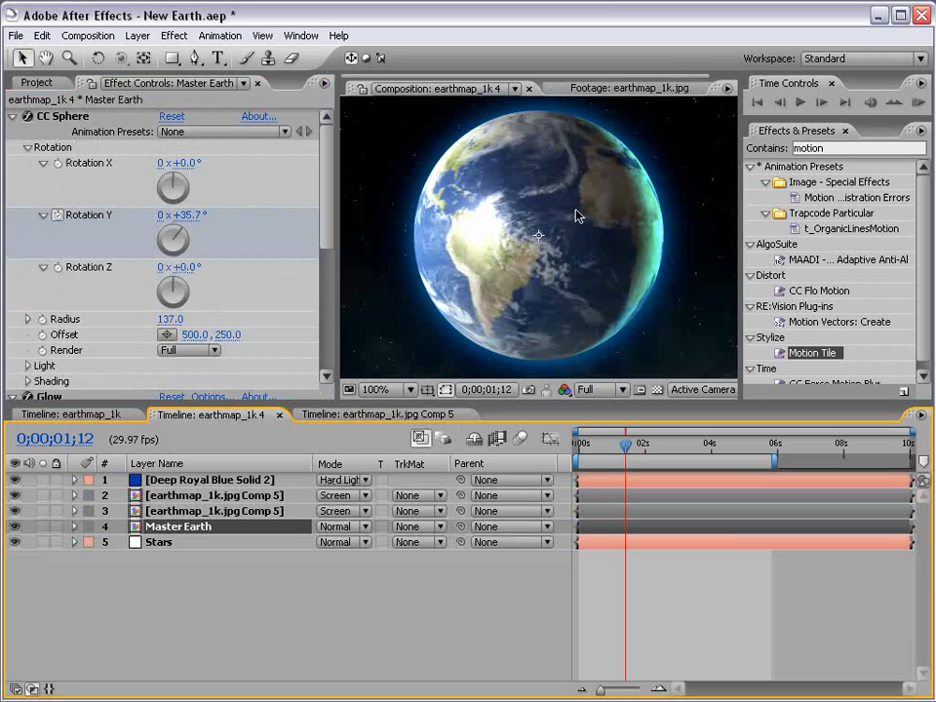
Deselect all layers, save the project and inspect the whole earthmap_1k 4 frame in a maximized viewer
{"action": "key", "text": "comma"}
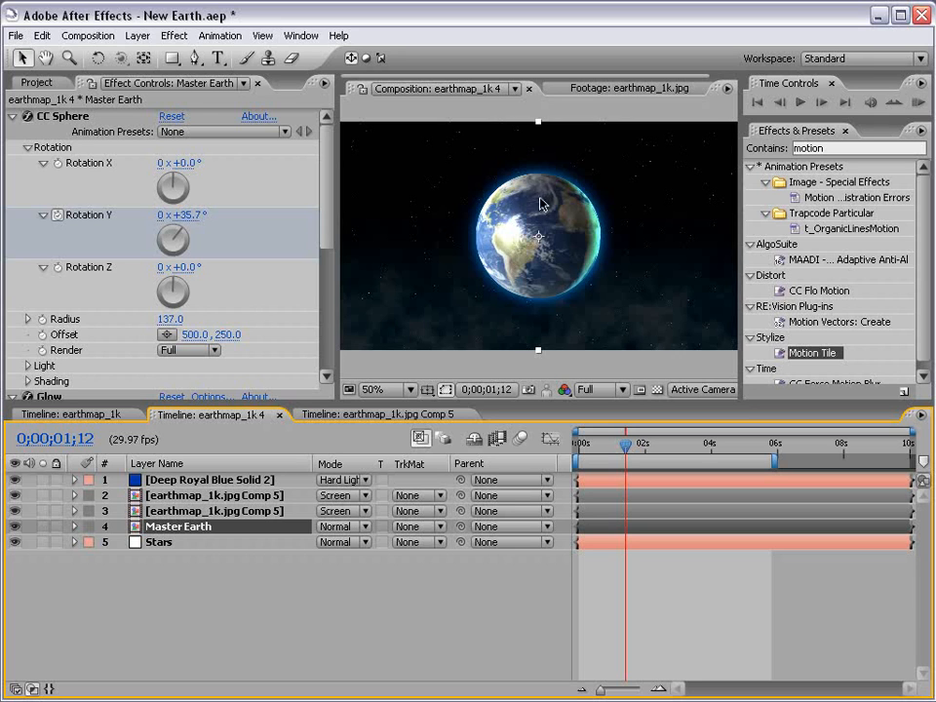
{"action": "left_click", "coordinate": [626, 570]}
{"action": "key", "text": "ctrl+s"}
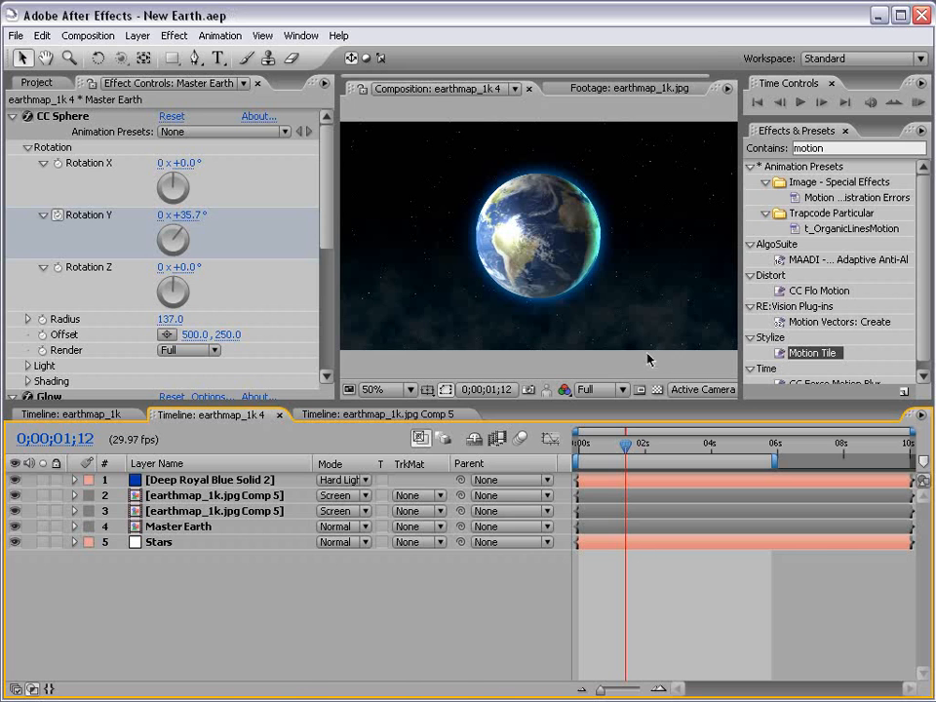
{"action": "key", "text": "grave"}
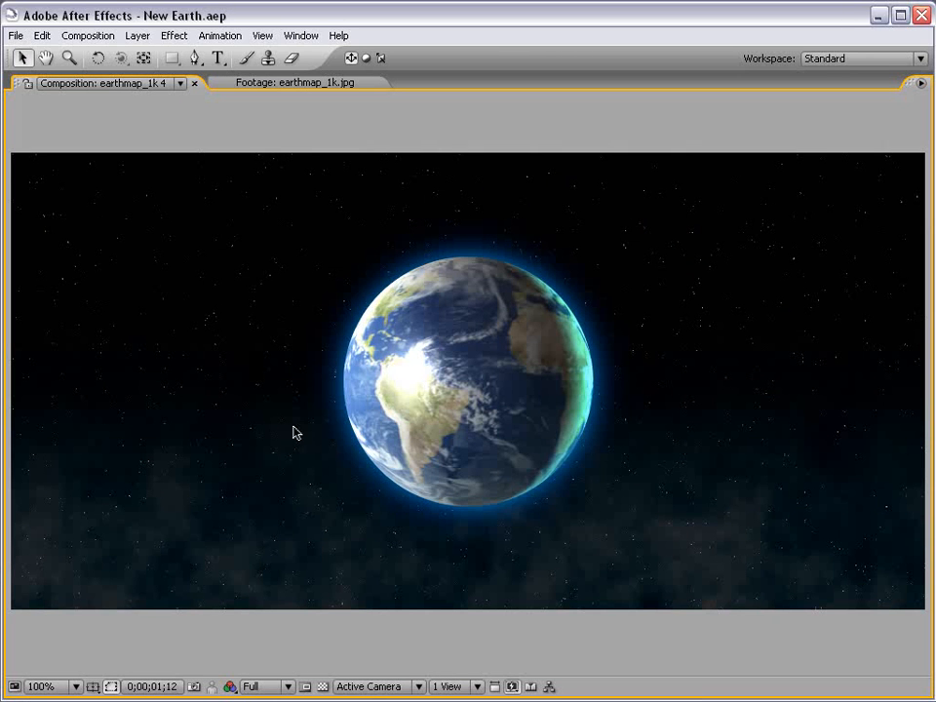
{"action": "key", "text": "comma"}
{"action": "key", "text": "comma"}
{"action": "key", "text": "grave"}
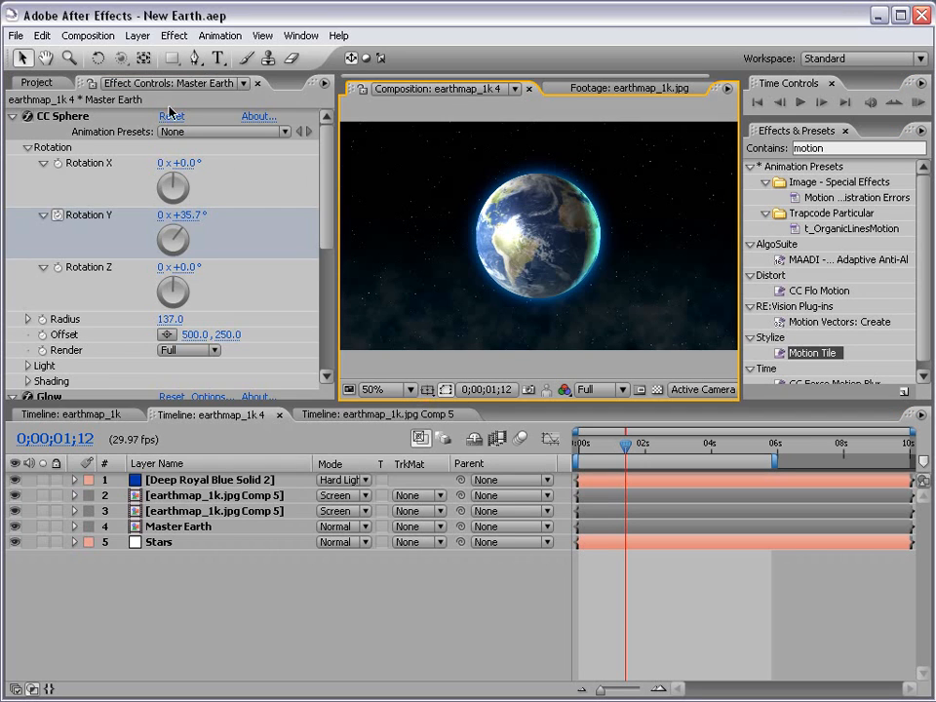
Create a white (FFFFFF) solid of 1000 x 500 pixels in the earthmap_1k 4 composition
{"action": "left_click", "coordinate": [137, 35]}
{"action": "mouse_move", "coordinate": [148, 54]}
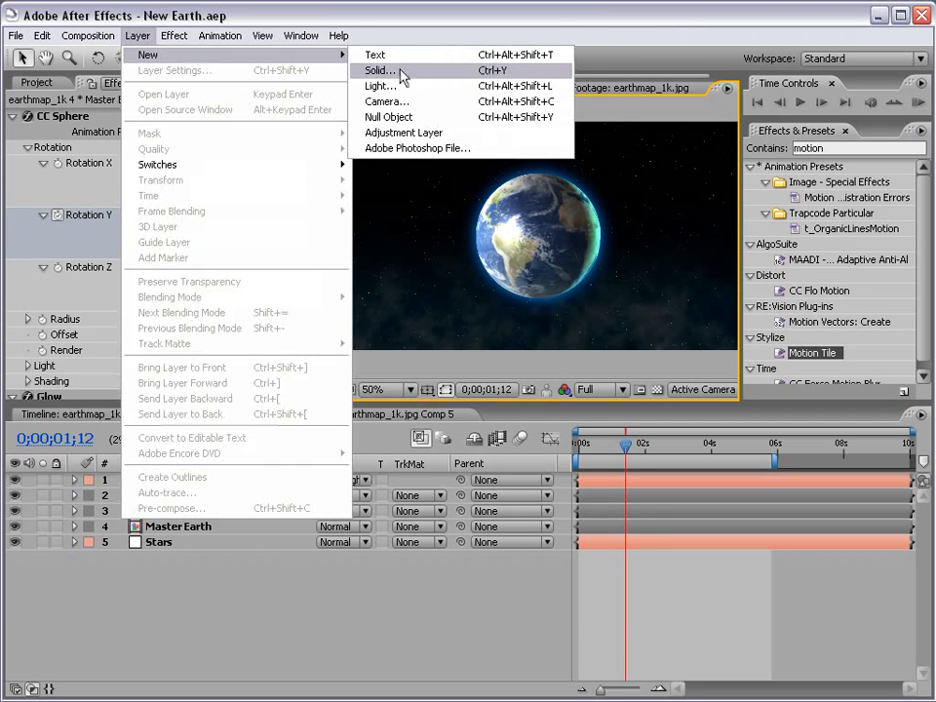
{"action": "left_click", "coordinate": [403, 72]}
{"action": "left_click", "coordinate": [357, 556]}
{"action": "left_click_drag", "start_coordinate": [300, 412], "coordinate": [151, 285]}
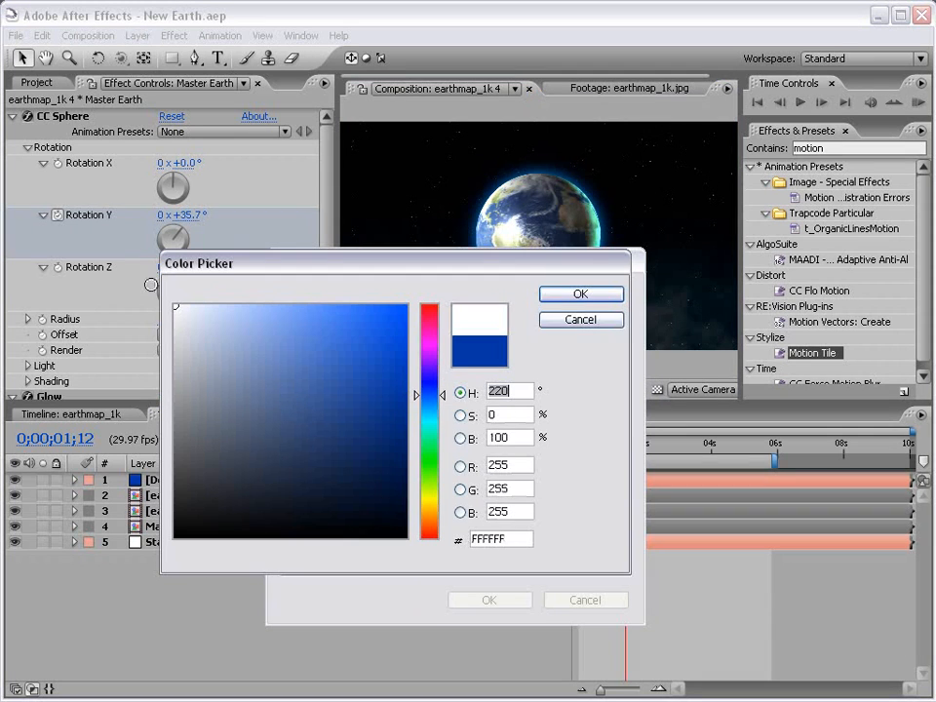
{"action": "left_click", "coordinate": [569, 294]}
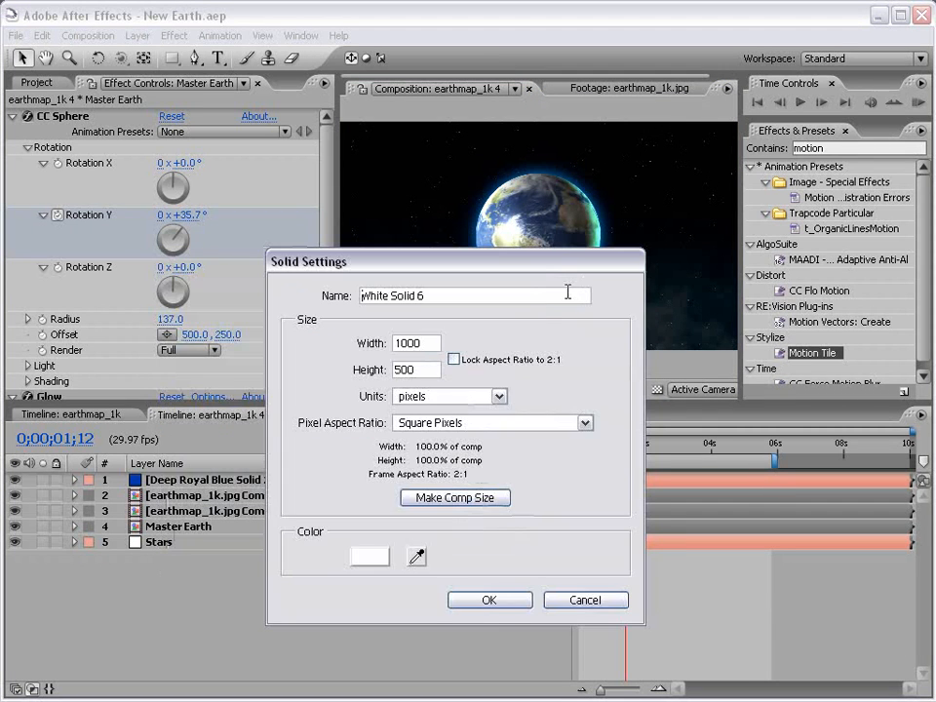
{"action": "left_click", "coordinate": [489, 599]}
Draw a circular mask on the white solid, centred on the Earth and nearly matching its outline, and deselect the layer
{"action": "left_click_drag", "start_coordinate": [173, 58], "coordinate": [185, 77]}
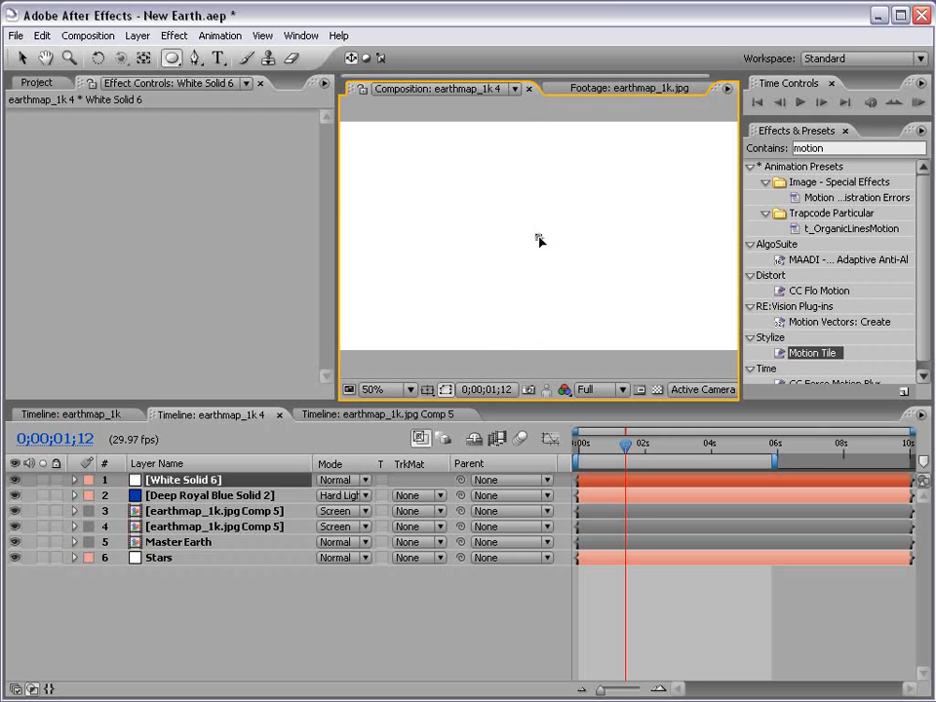
{"action": "left_click_drag", "start_coordinate": [539, 238], "coordinate": [610, 298]}
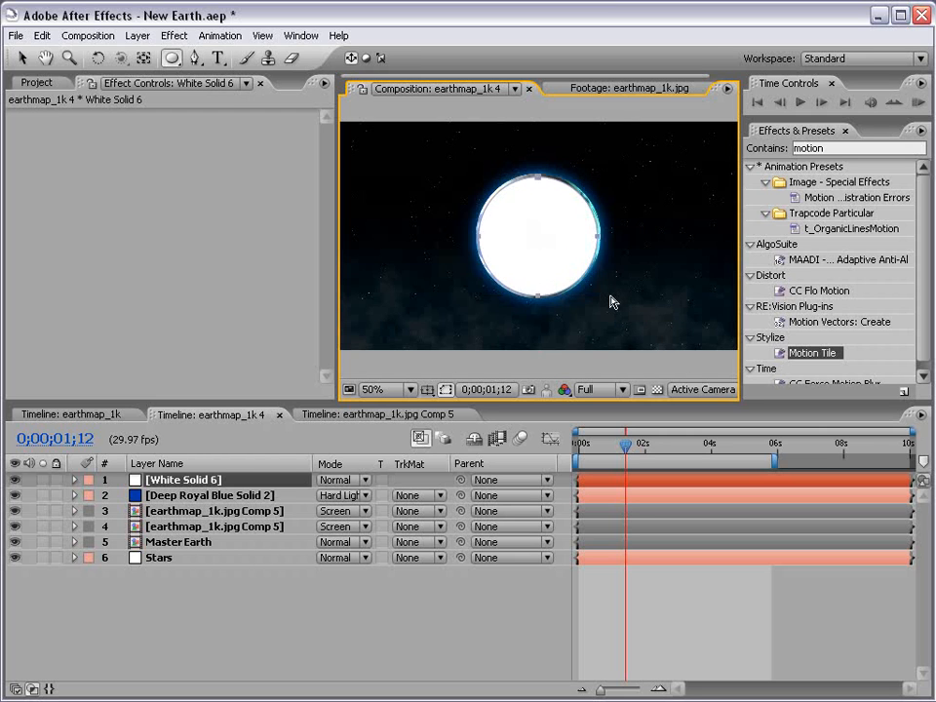
{"action": "left_click", "coordinate": [616, 618]}
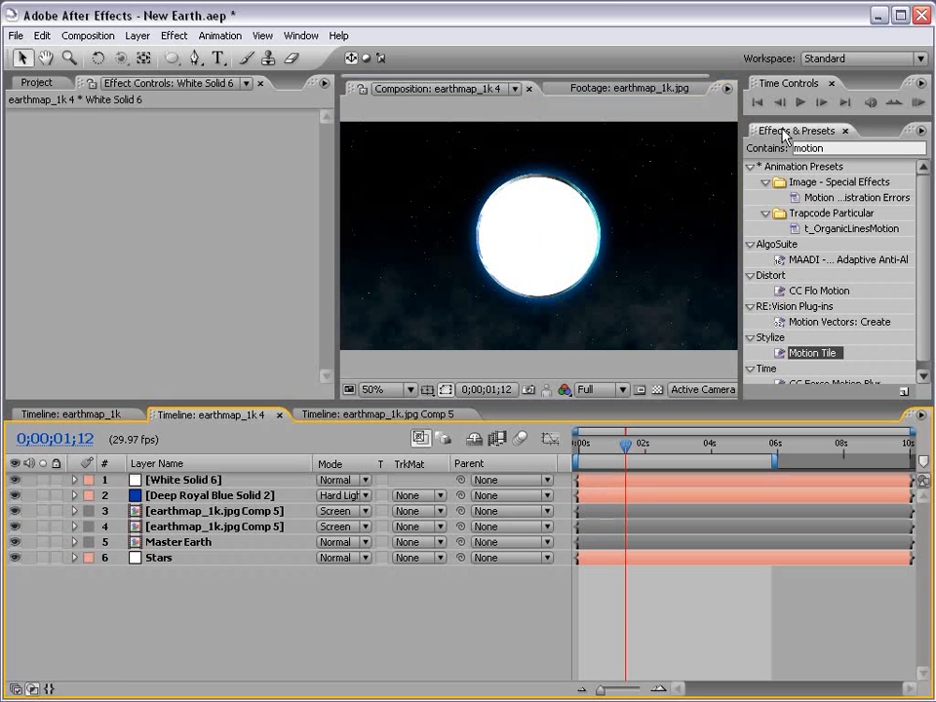
Apply the Stylize Glow effect to White Solid 6, based on Alpha Channel with A & B Colors and the original composited On Top
{"action": "left_click_drag", "start_coordinate": [835, 148], "coordinate": [662, 148]}
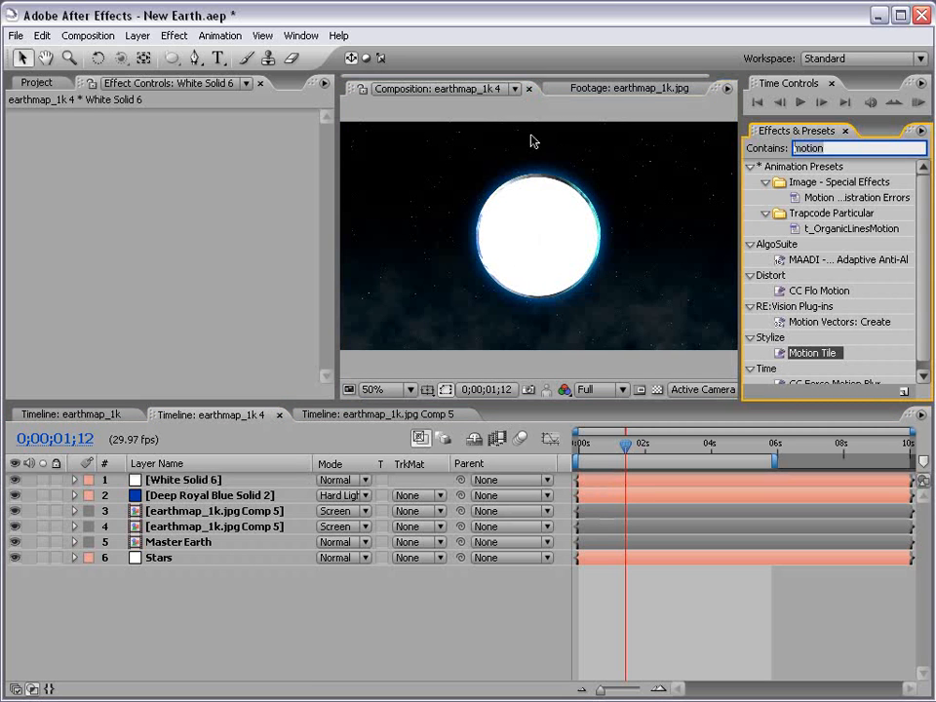
{"action": "type", "text": "glow"}
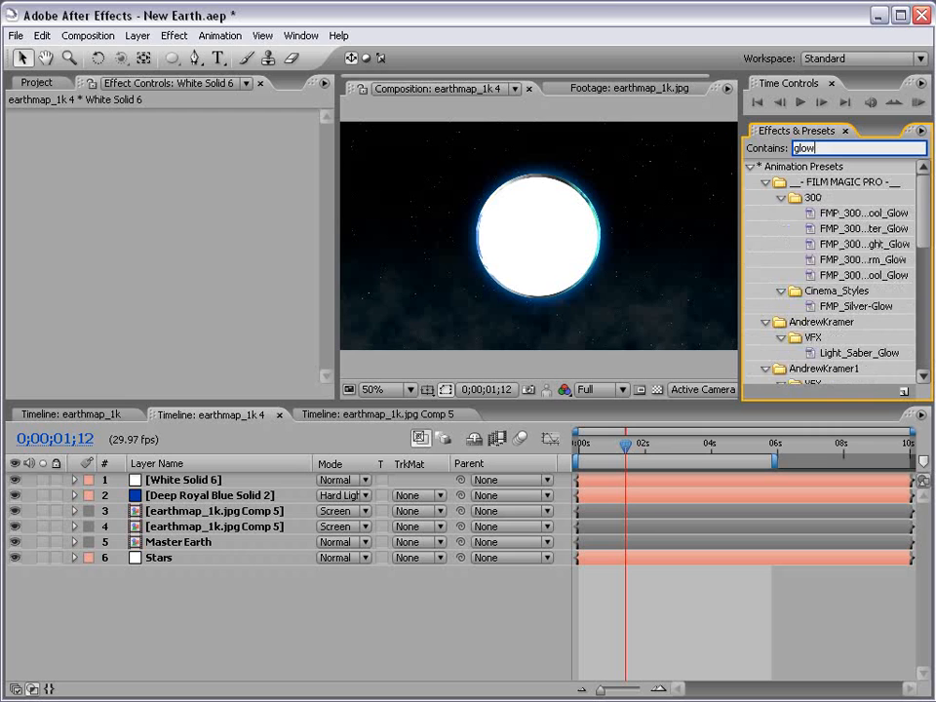
{"action": "scroll", "coordinate": [828, 273], "scroll_direction": "down", "scroll_amount": 10}
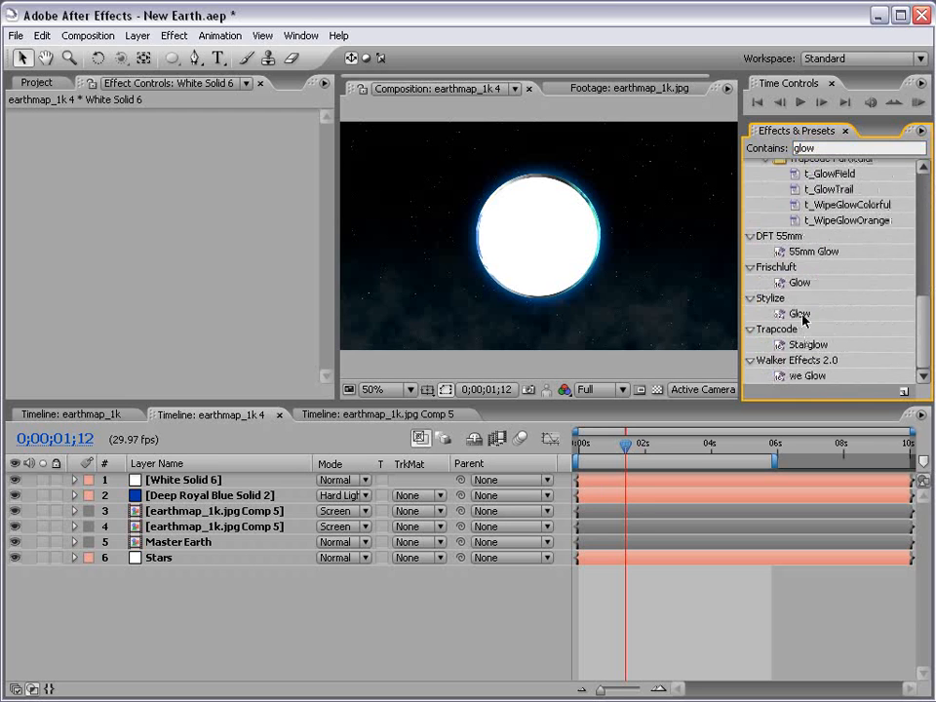
{"action": "left_click_drag", "start_coordinate": [799, 314], "coordinate": [551, 236]}
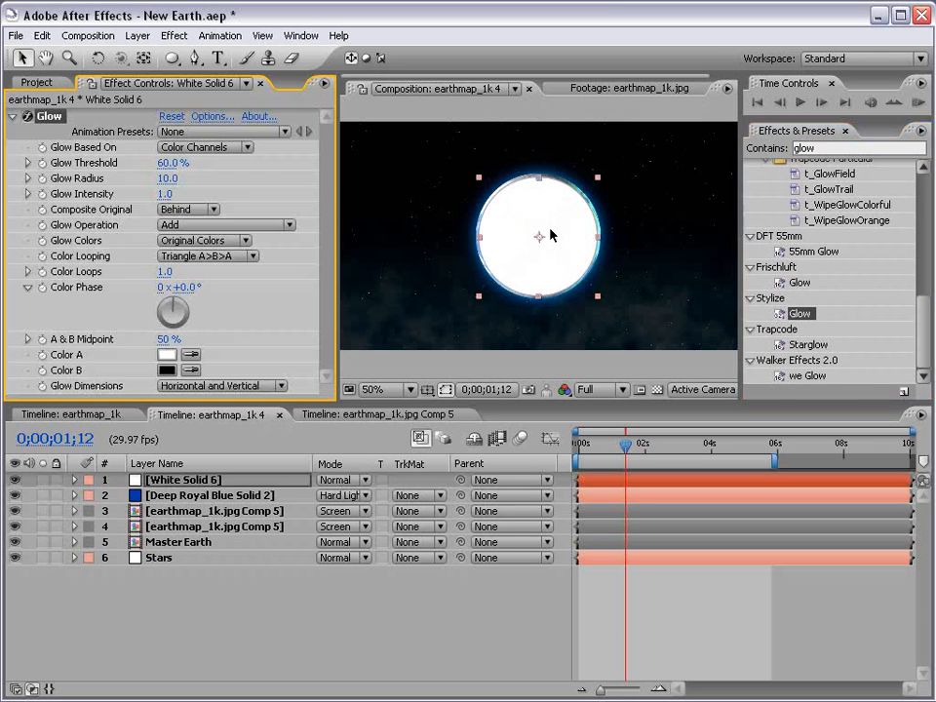
{"action": "left_click", "coordinate": [195, 148]}
{"action": "left_click", "coordinate": [200, 131]}
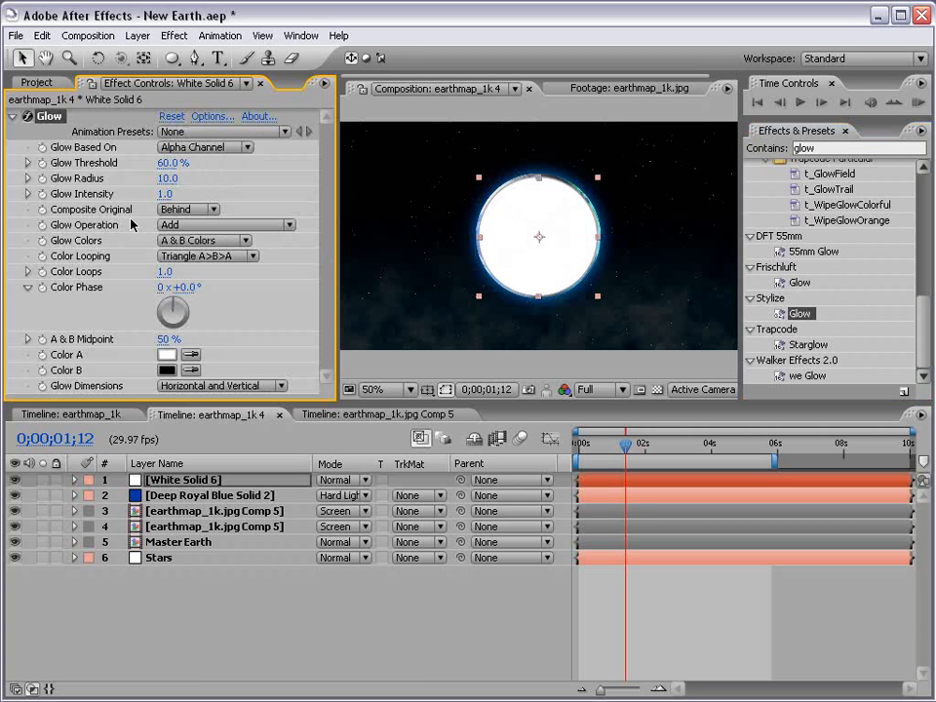
{"action": "left_click", "coordinate": [180, 210]}
{"action": "left_click", "coordinate": [181, 194]}
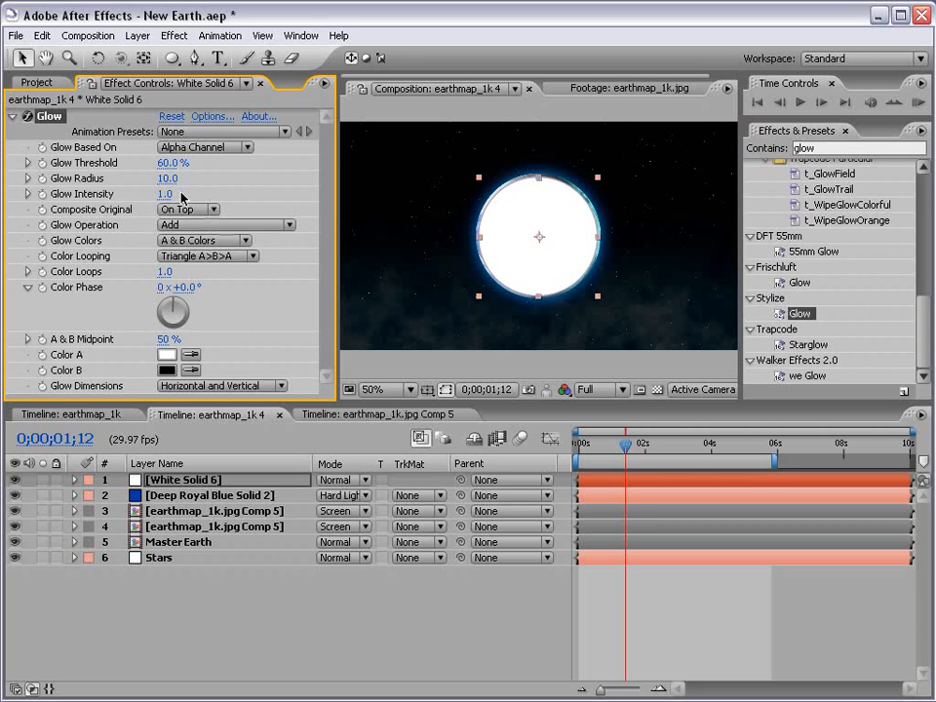
Set the white solid's Glow Color B to orange (FF9600)
{"action": "left_click", "coordinate": [166, 370]}
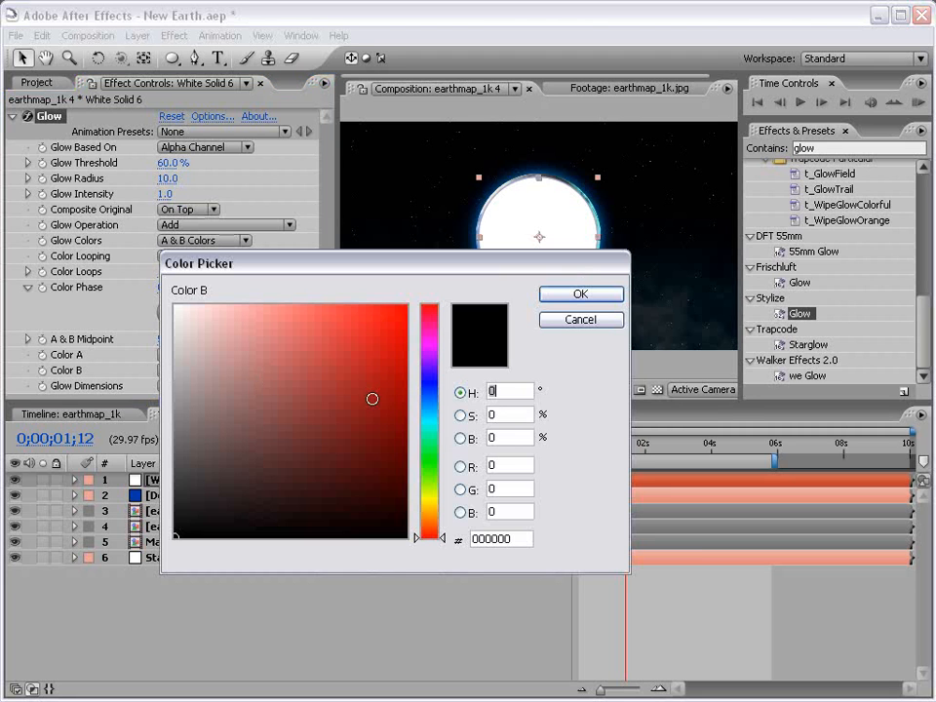
{"action": "left_click_drag", "start_coordinate": [428, 508], "coordinate": [429, 519]}
{"action": "left_click_drag", "start_coordinate": [395, 322], "coordinate": [408, 304]}
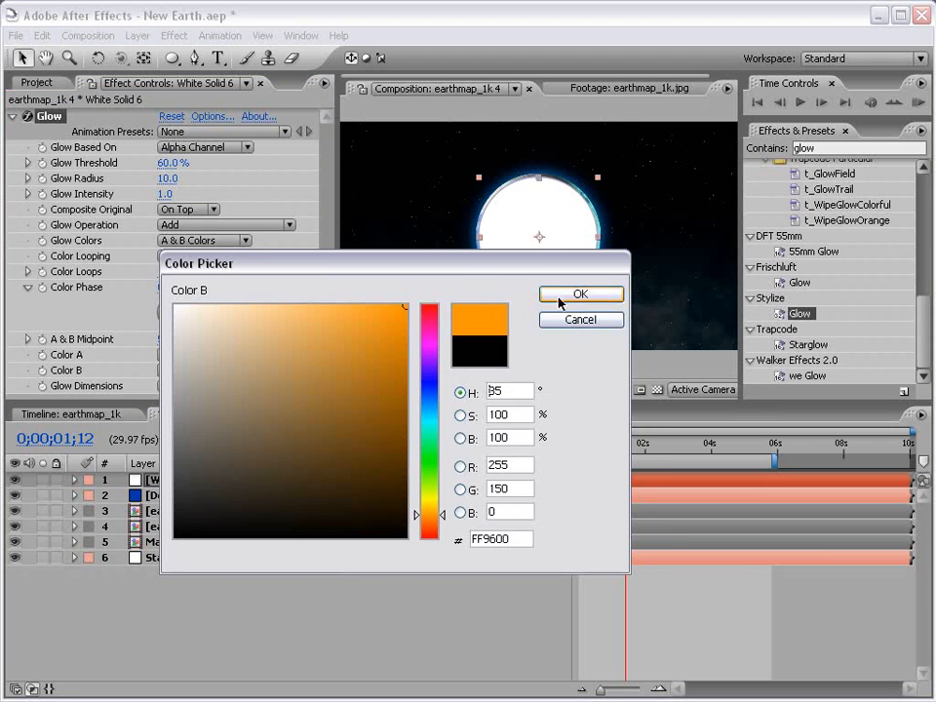
{"action": "left_click", "coordinate": [560, 295]}
Set Glow Intensity to 1.9 and Radius to 32, and place White Solid 6 beneath Master Earth, shifted slightly left of the globe
{"action": "left_click_drag", "start_coordinate": [166, 194], "coordinate": [251, 194]}
{"action": "left_click_drag", "start_coordinate": [166, 177], "coordinate": [181, 178]}
{"action": "left_click_drag", "start_coordinate": [159, 484], "coordinate": [176, 551]}
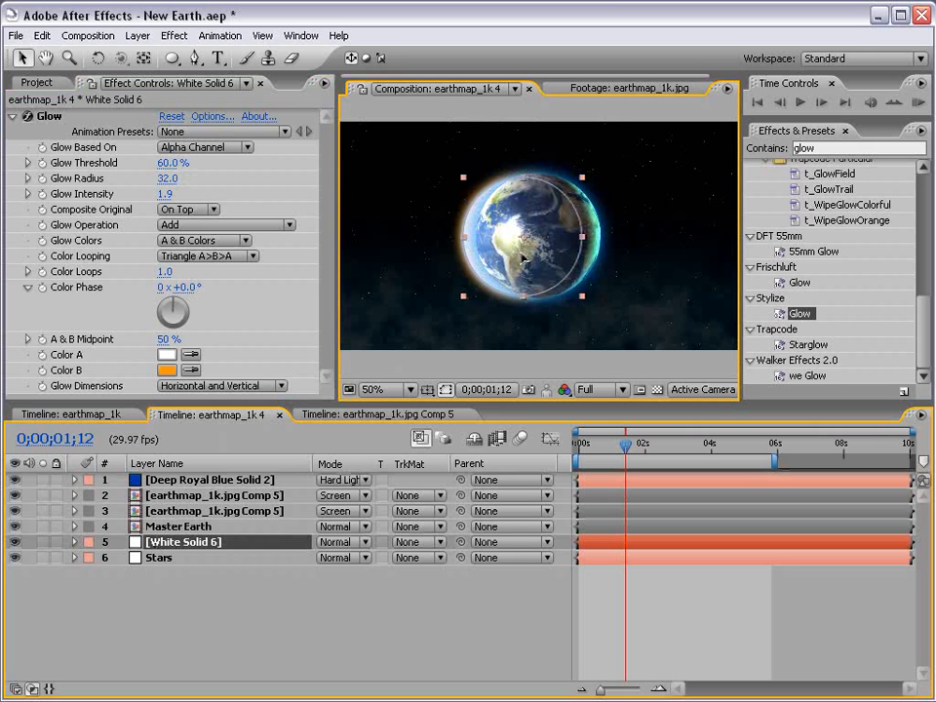
Collapse the effects on the Master Earth layer and disable its Glow effect
{"action": "left_click", "coordinate": [185, 528]}
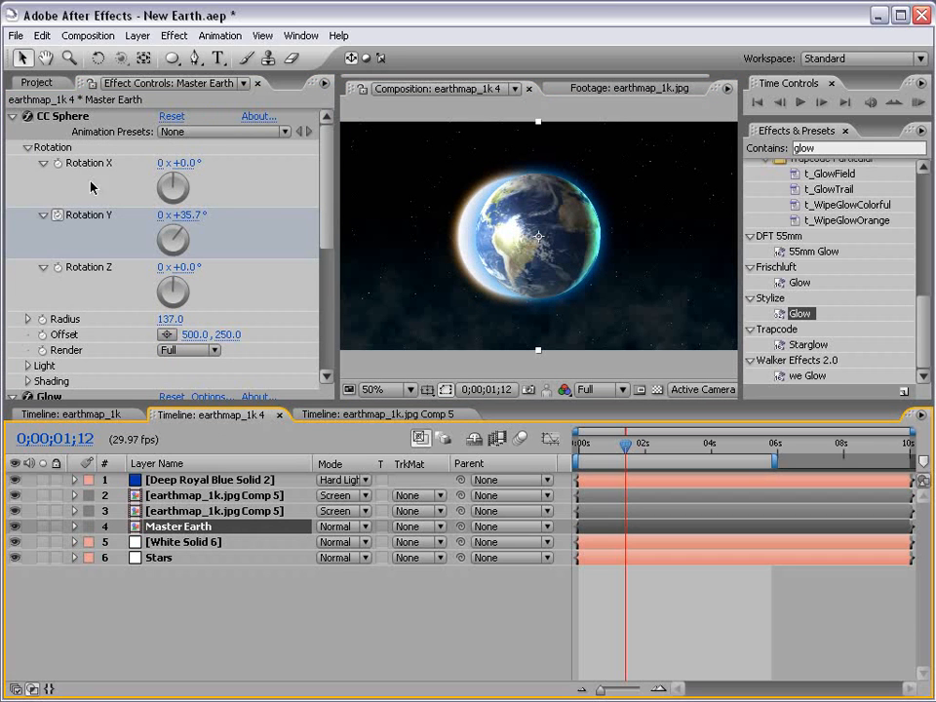
{"action": "left_click", "coordinate": [13, 116]}
{"action": "left_click", "coordinate": [13, 132]}
{"action": "left_click", "coordinate": [27, 132]}
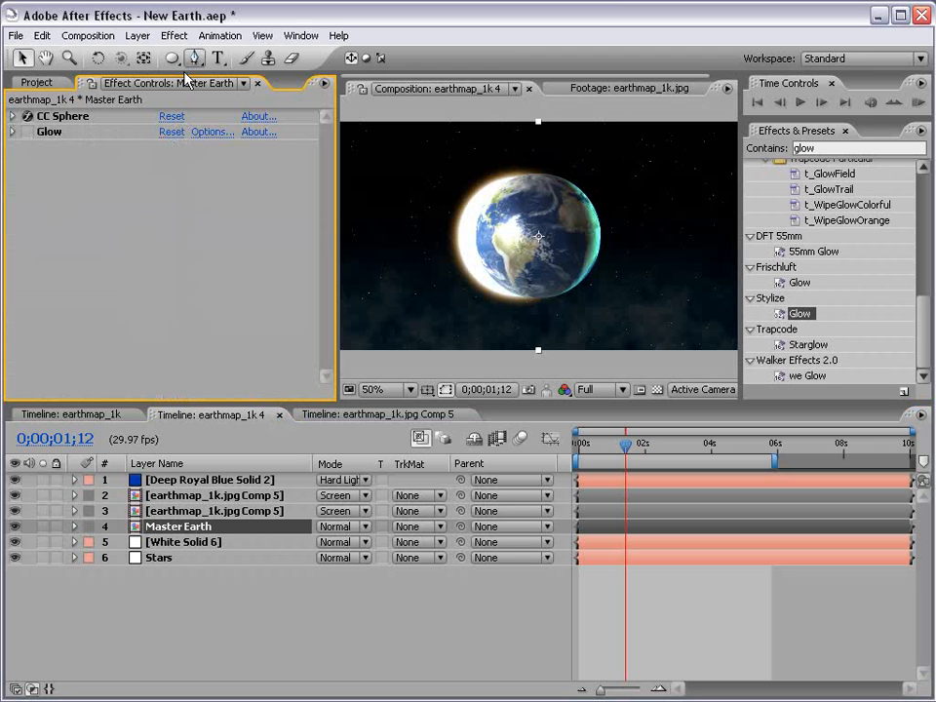
Add a Hue/Saturation effect to Master Earth and set Master Lightness to -100
{"action": "left_click", "coordinate": [179, 36]}
{"action": "mouse_move", "coordinate": [234, 218]}
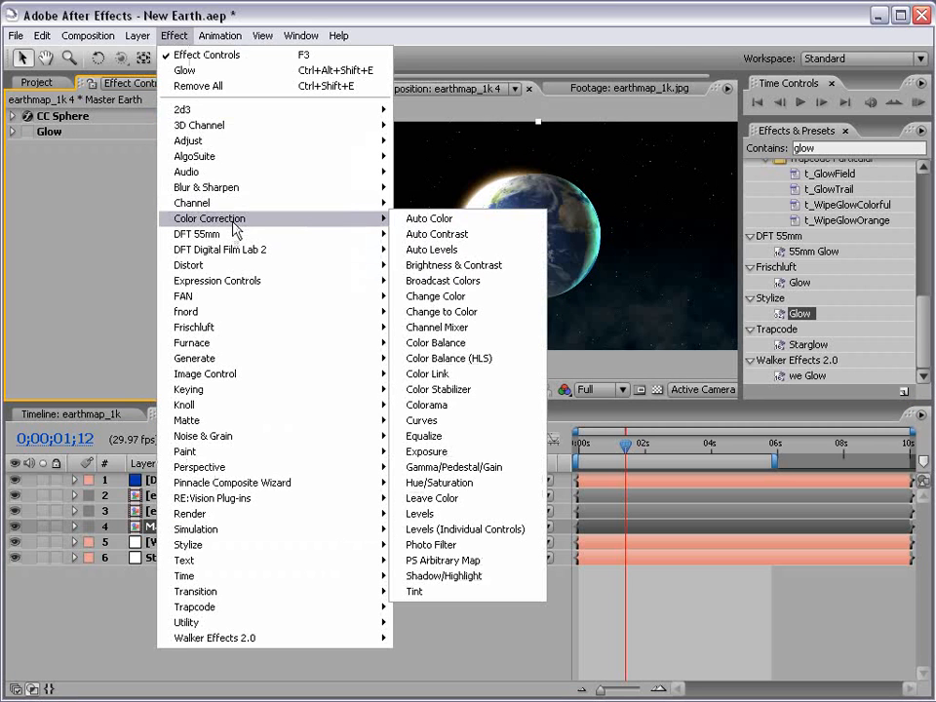
{"action": "left_click", "coordinate": [507, 479]}
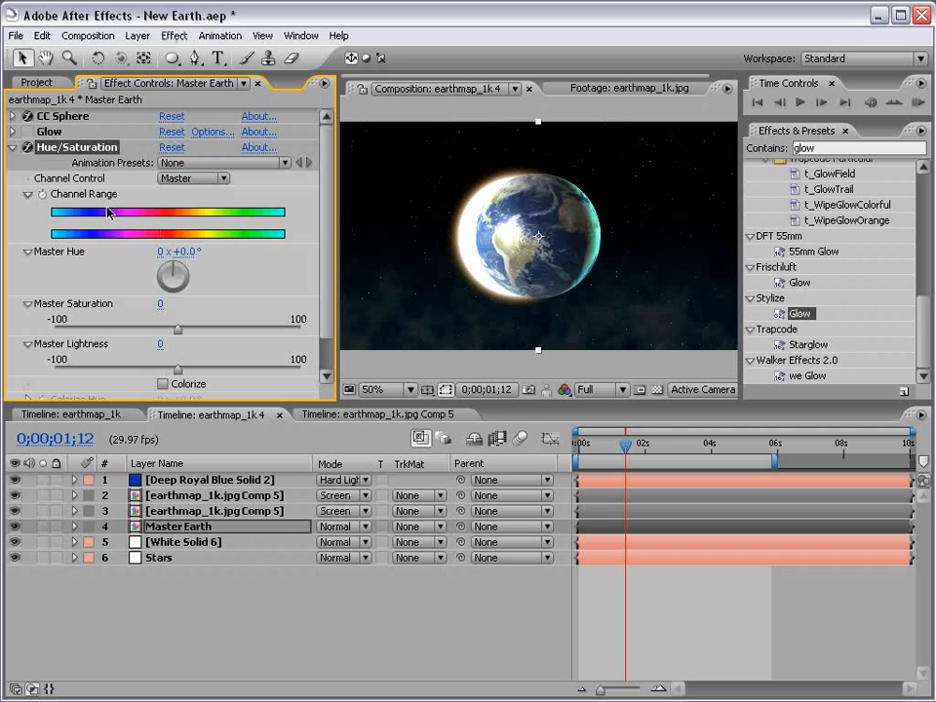
{"action": "scroll", "coordinate": [324, 341], "scroll_direction": "down", "scroll_amount": 2}
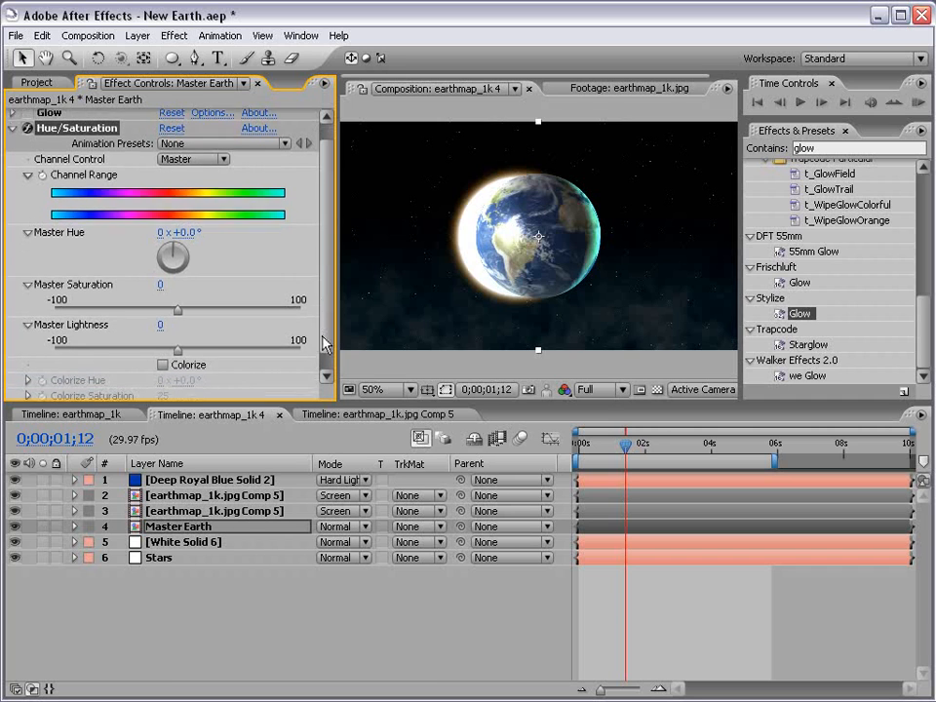
{"action": "left_click_drag", "start_coordinate": [177, 339], "coordinate": [0, 344]}
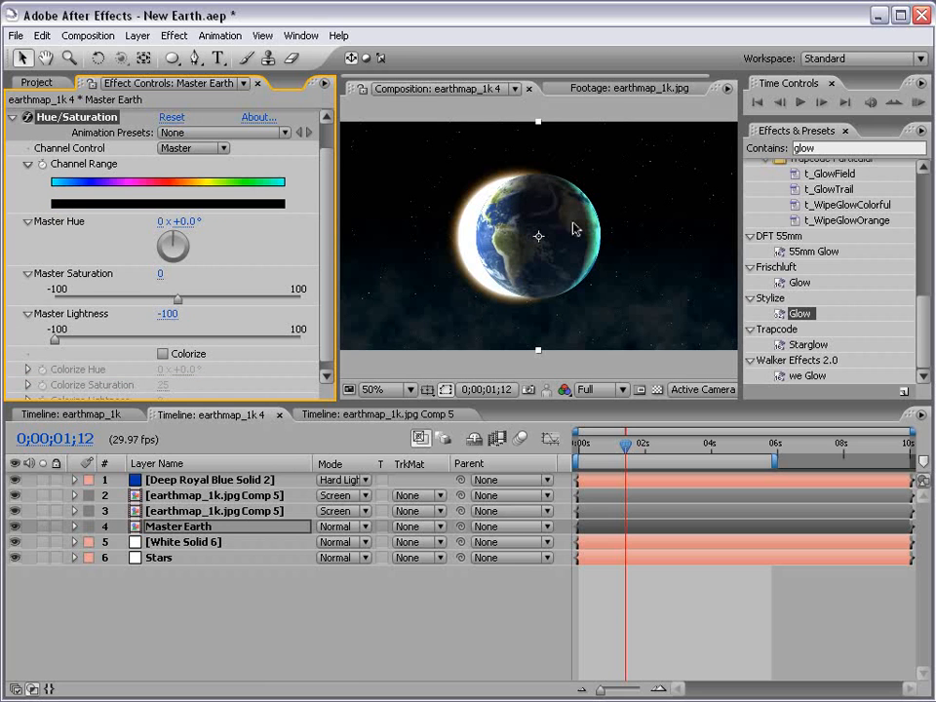
Lower the CC Sphere Light Height on the upper earthmap_1k.jpg Comp 5 layer slightly below -22
{"action": "left_click", "coordinate": [183, 499]}
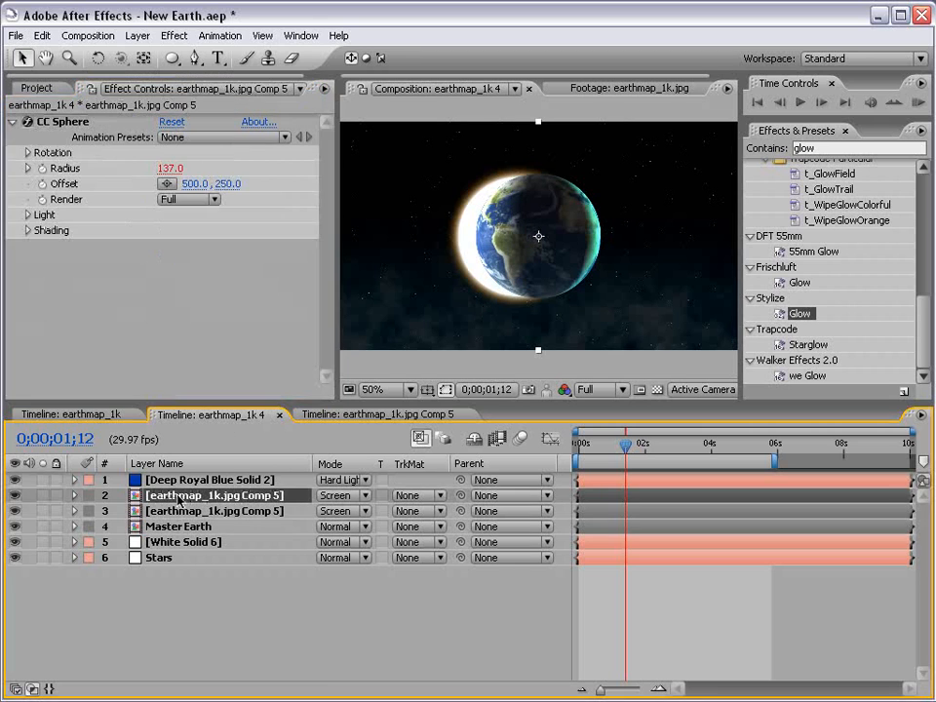
{"action": "left_click", "coordinate": [28, 215]}
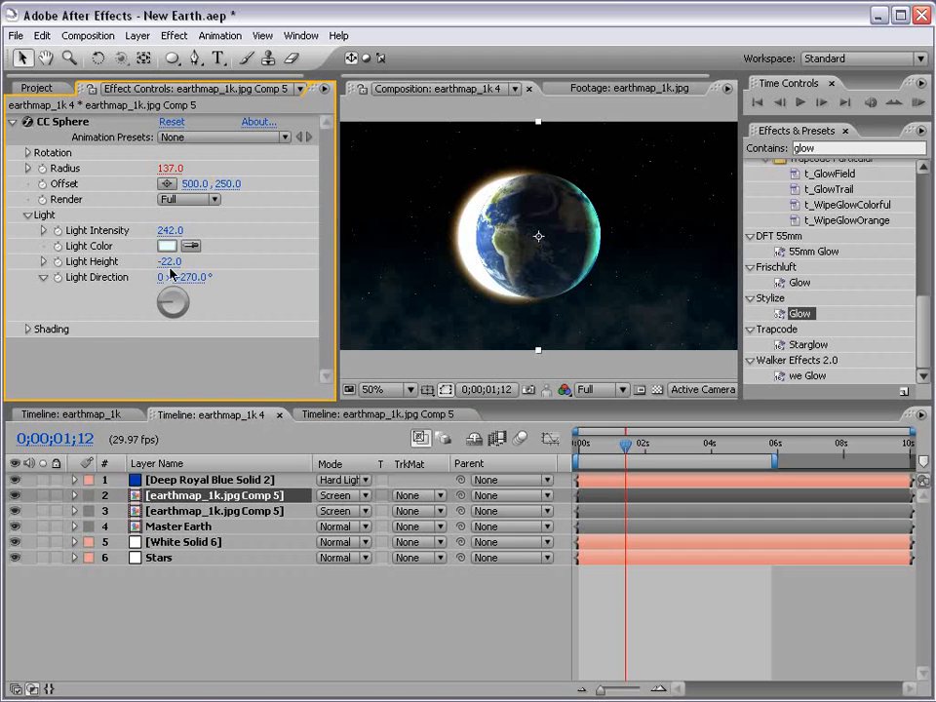
{"action": "mouse_move", "coordinate": [170, 262]}
{"action": "left_mouse_down"}
{"action": "mouse_move", "coordinate": [139, 261]}
{"action": "mouse_move", "coordinate": [157, 262]}
{"action": "left_mouse_up"}
Set the opacity of the lower earthmap_1k.jpg Comp 5 layer to 49%, deselect it and return to the Selection tool
{"action": "left_click", "coordinate": [169, 513]}
{"action": "key", "text": "y"}
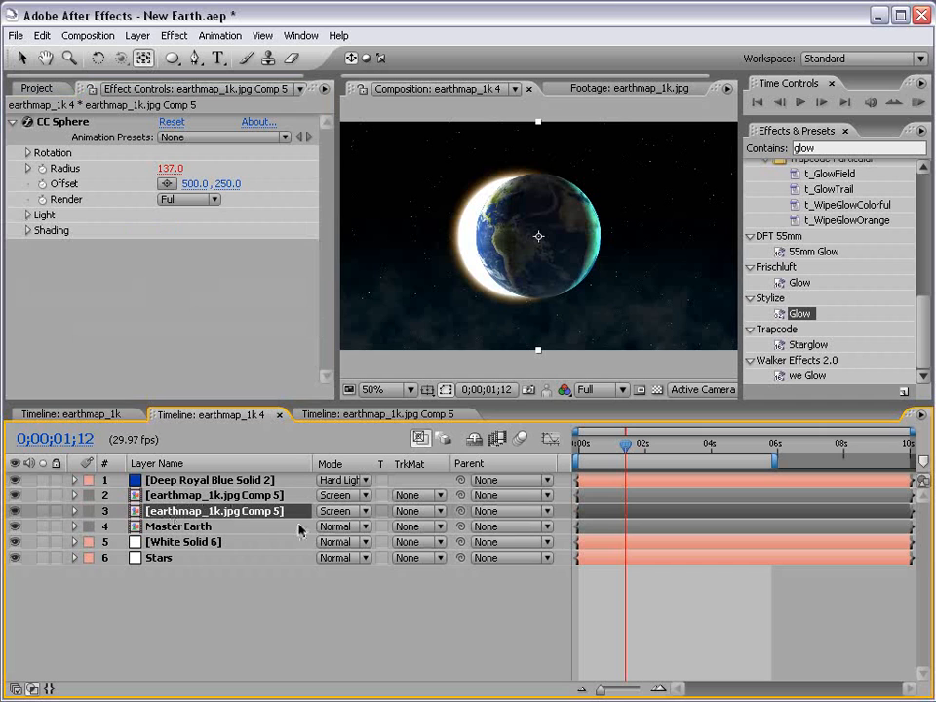
{"action": "key", "text": "t"}
{"action": "left_click_drag", "start_coordinate": [324, 527], "coordinate": [285, 528]}
{"action": "left_click", "coordinate": [603, 639]}
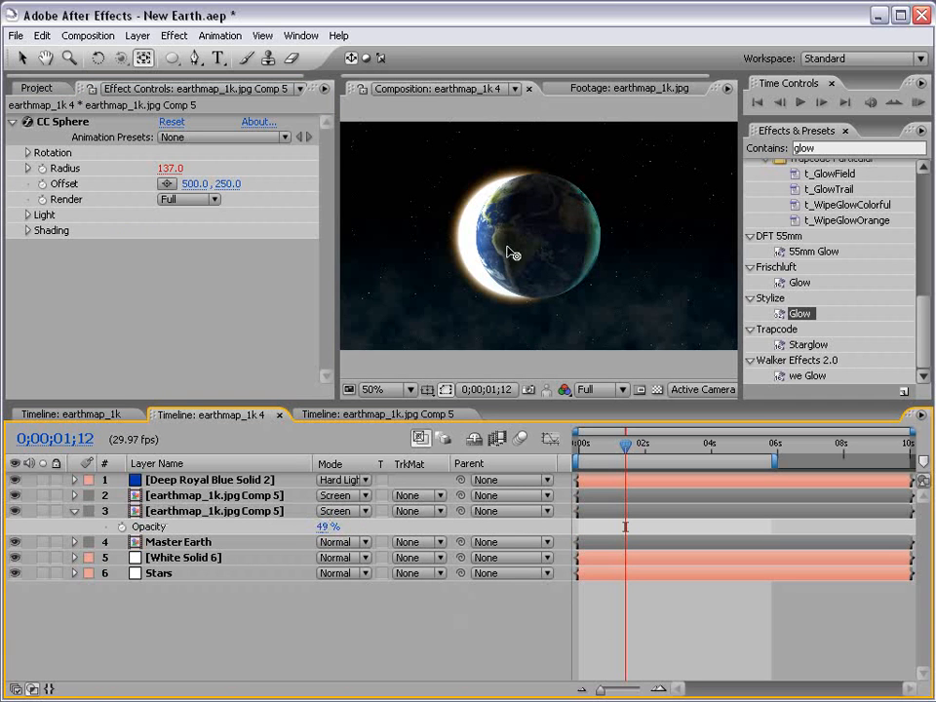
{"action": "key", "text": "v"}
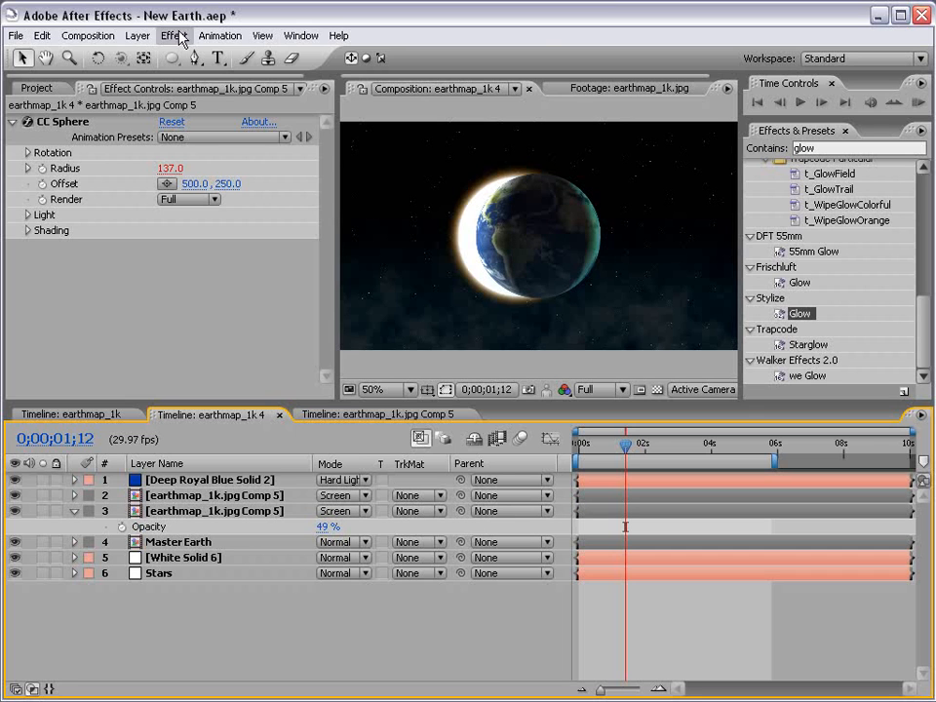
Create a black (000000) solid of 1000 x 500 pixels in the earthmap_1k 4 composition
{"action": "left_click", "coordinate": [138, 35]}
{"action": "mouse_move", "coordinate": [146, 54]}
{"action": "left_click", "coordinate": [377, 73]}
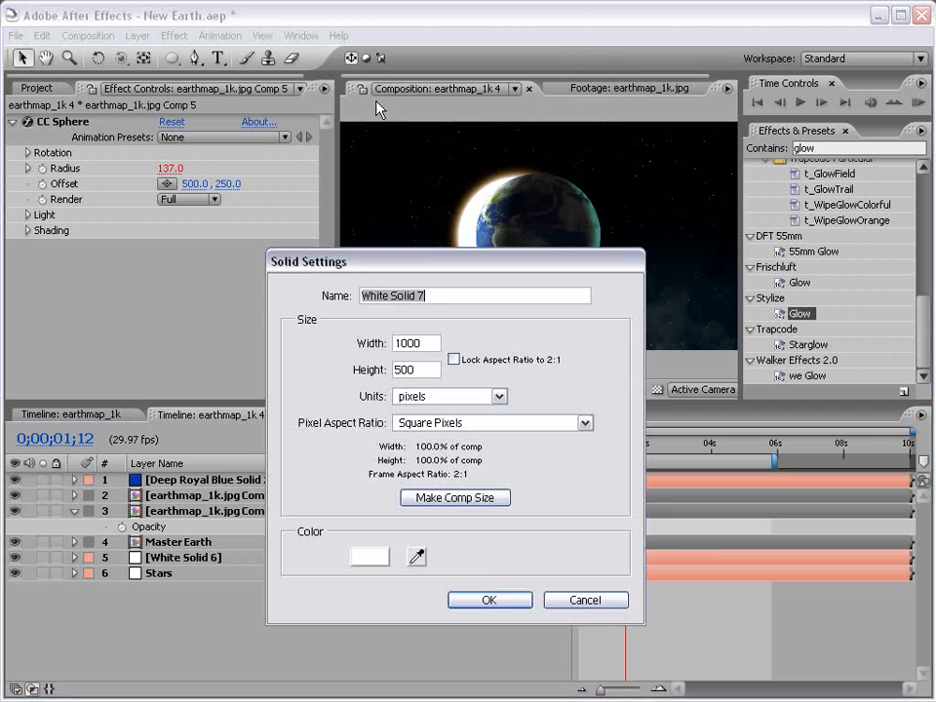
{"action": "left_click", "coordinate": [370, 550]}
{"action": "left_click", "coordinate": [406, 536]}
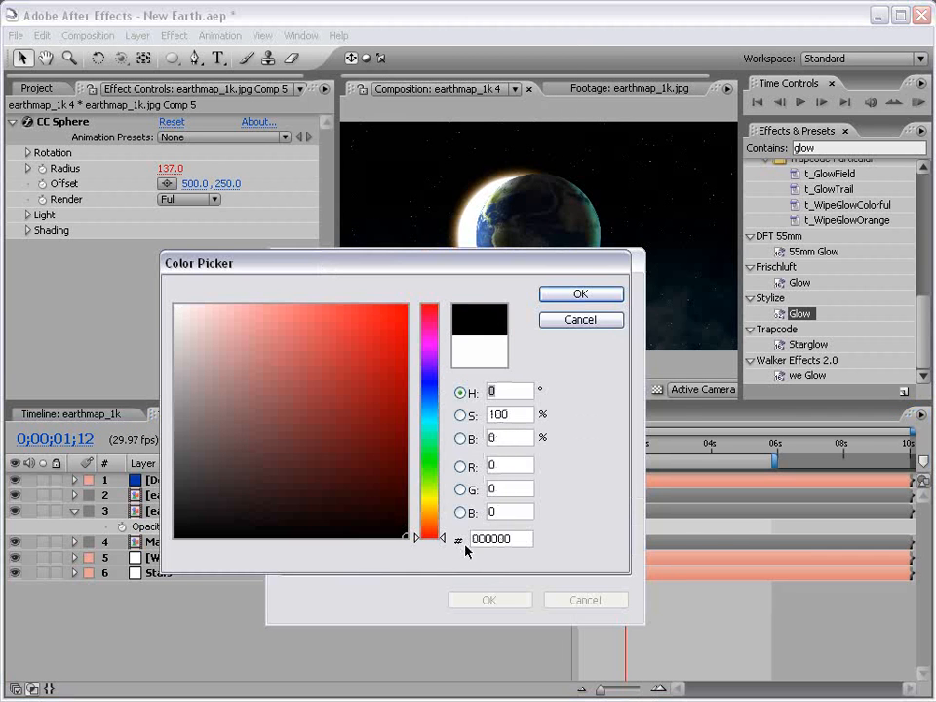
{"action": "left_click", "coordinate": [577, 296]}
{"action": "left_click", "coordinate": [489, 600]}
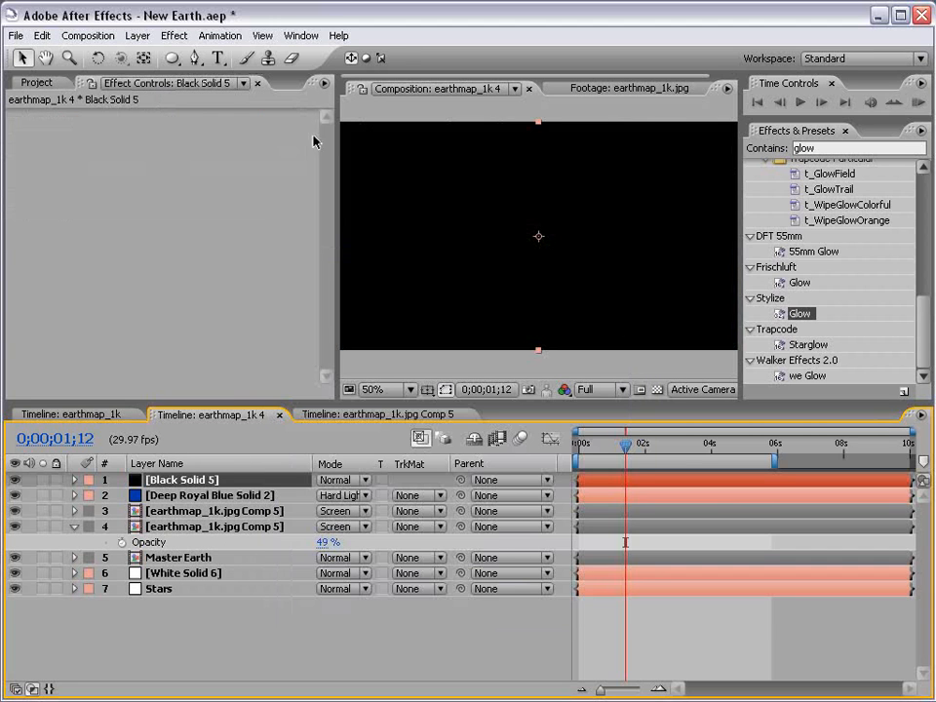
Apply the Generate Lens Flare effect to the black solid and set its Lens Type to 105mm Prime
{"action": "left_click", "coordinate": [814, 148]}
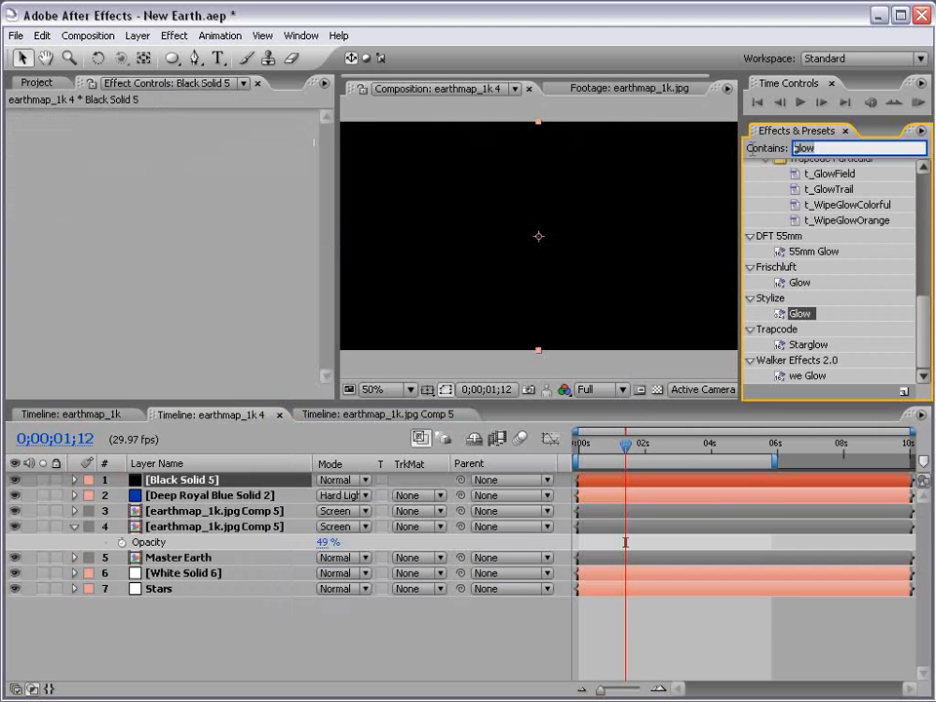
{"action": "type", "text": "lens"}
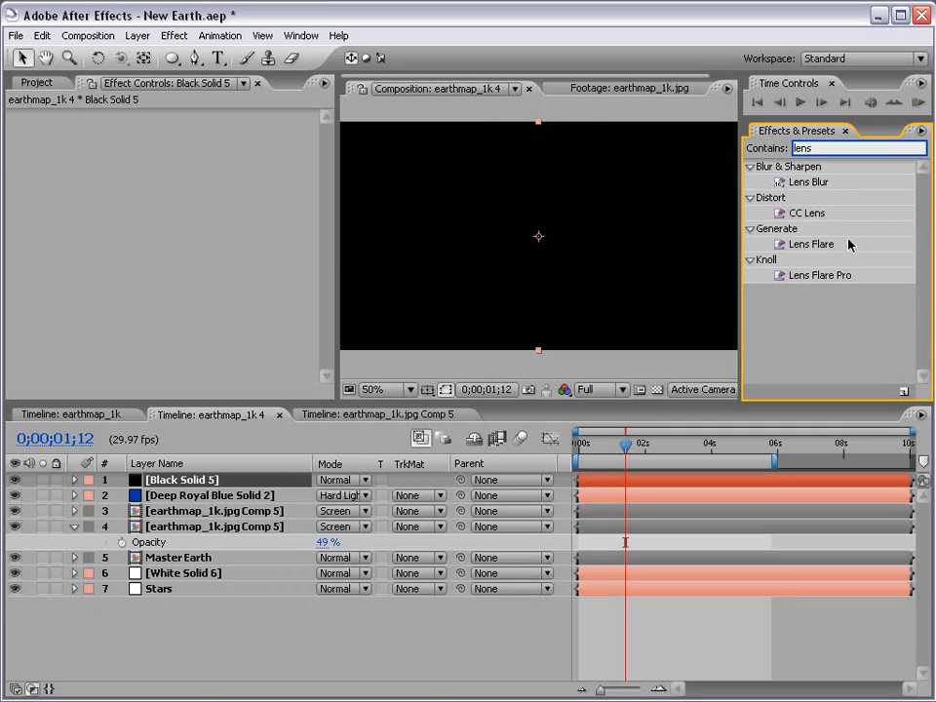
{"action": "left_click", "coordinate": [819, 245]}
{"action": "left_click_drag", "start_coordinate": [822, 248], "coordinate": [544, 237]}
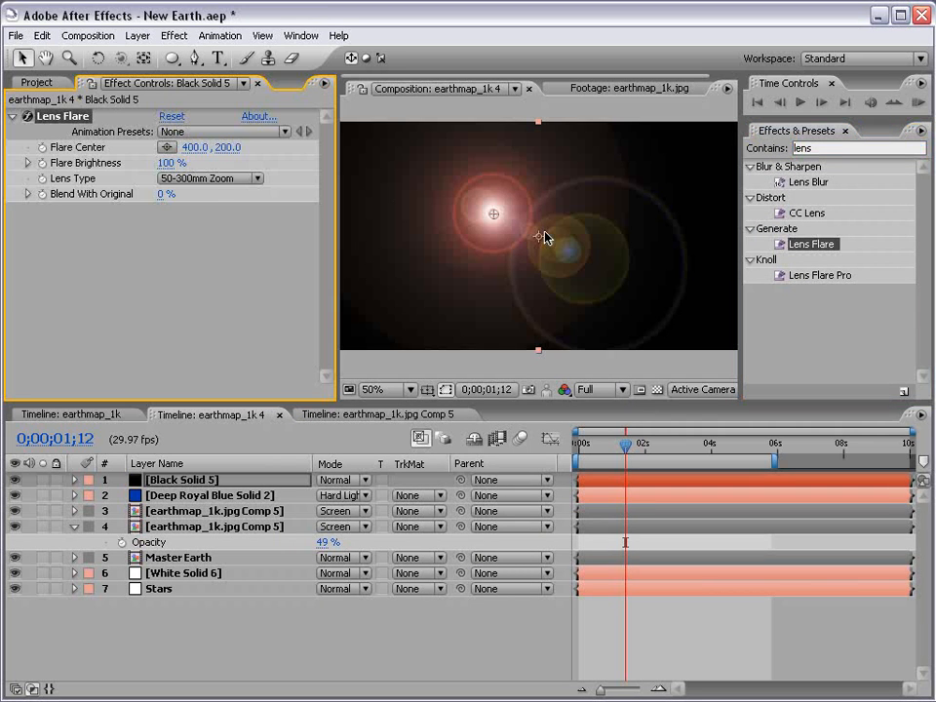
{"action": "left_click", "coordinate": [210, 178]}
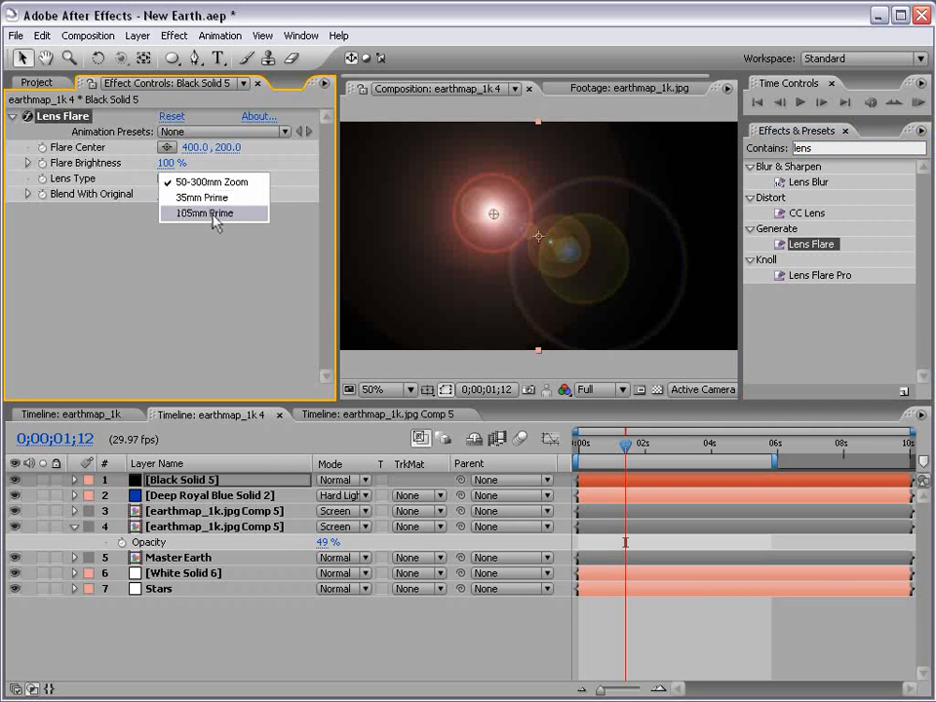
{"action": "left_click", "coordinate": [209, 214]}
Add a Curves effect to the lens flare solid and raise the midtones of the Red channel
{"action": "left_click", "coordinate": [174, 35]}
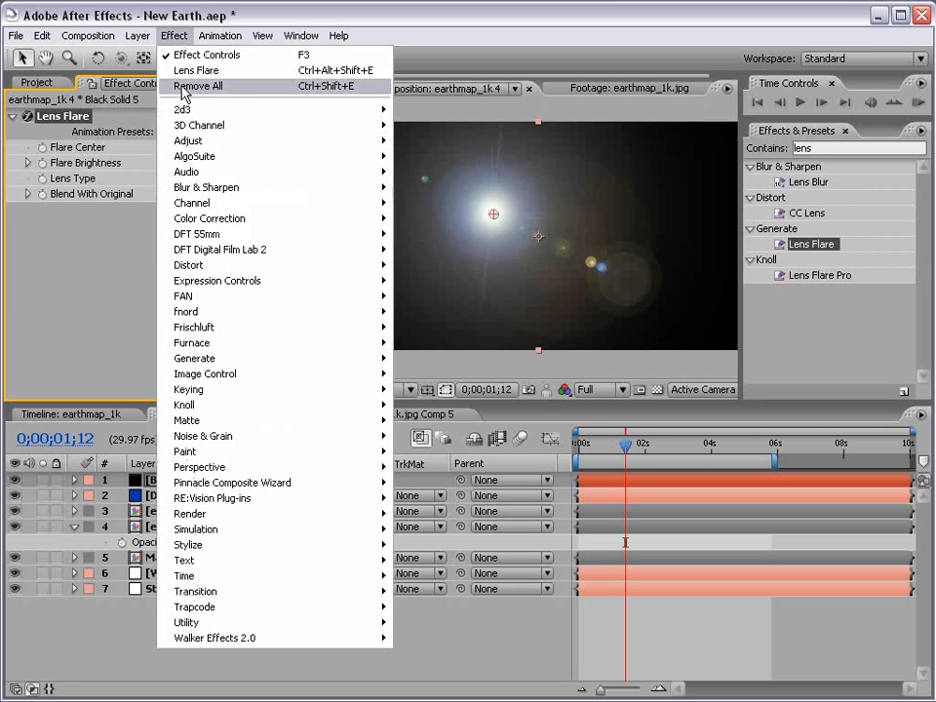
{"action": "mouse_move", "coordinate": [301, 232]}
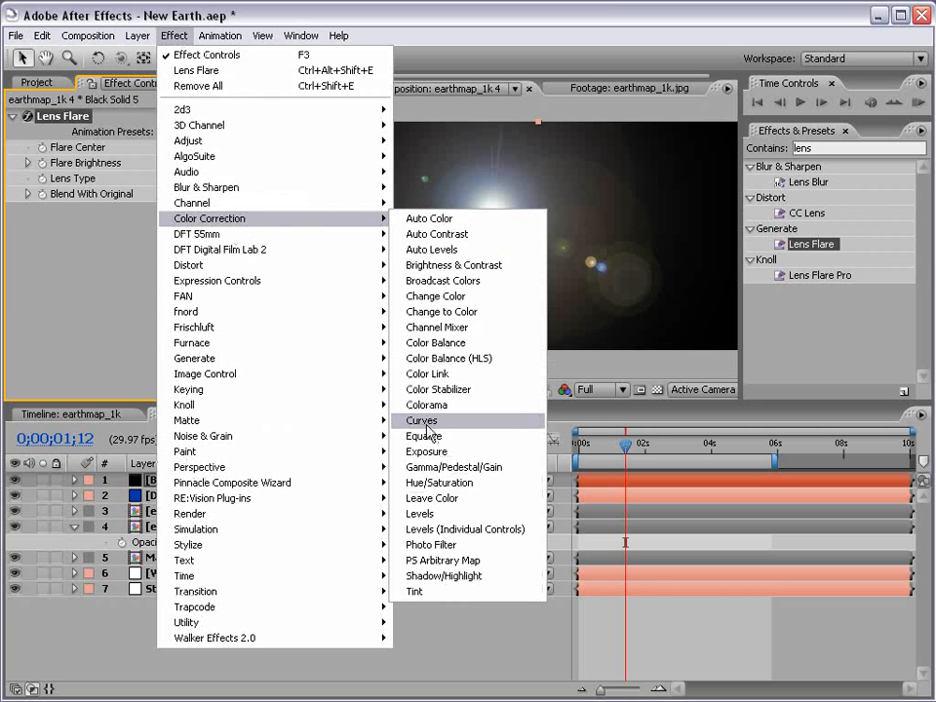
{"action": "left_click", "coordinate": [478, 421]}
{"action": "left_click", "coordinate": [188, 194]}
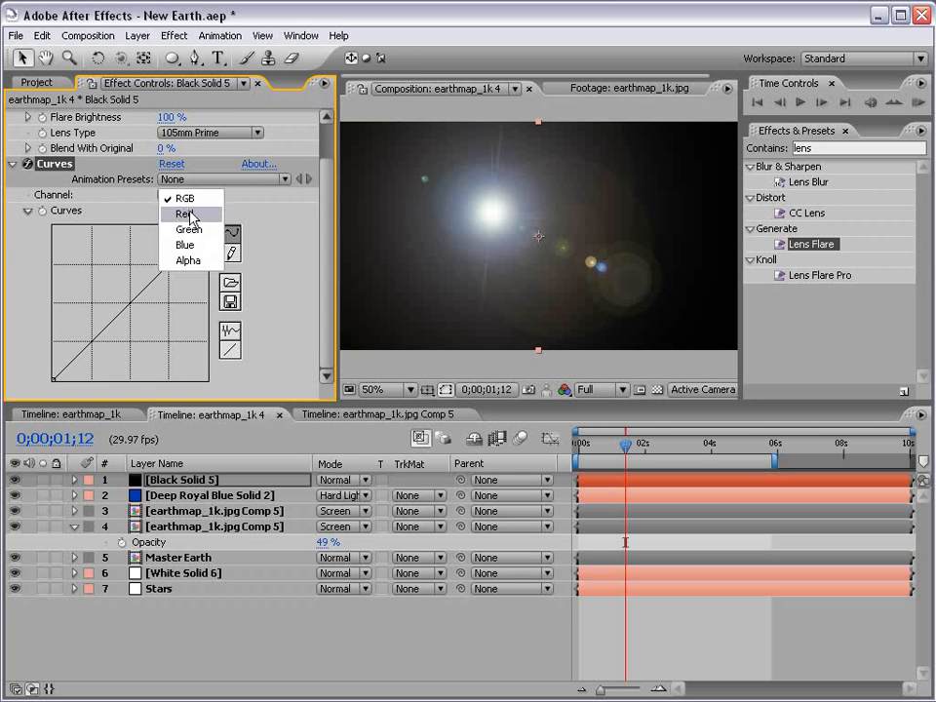
{"action": "left_click", "coordinate": [188, 211]}
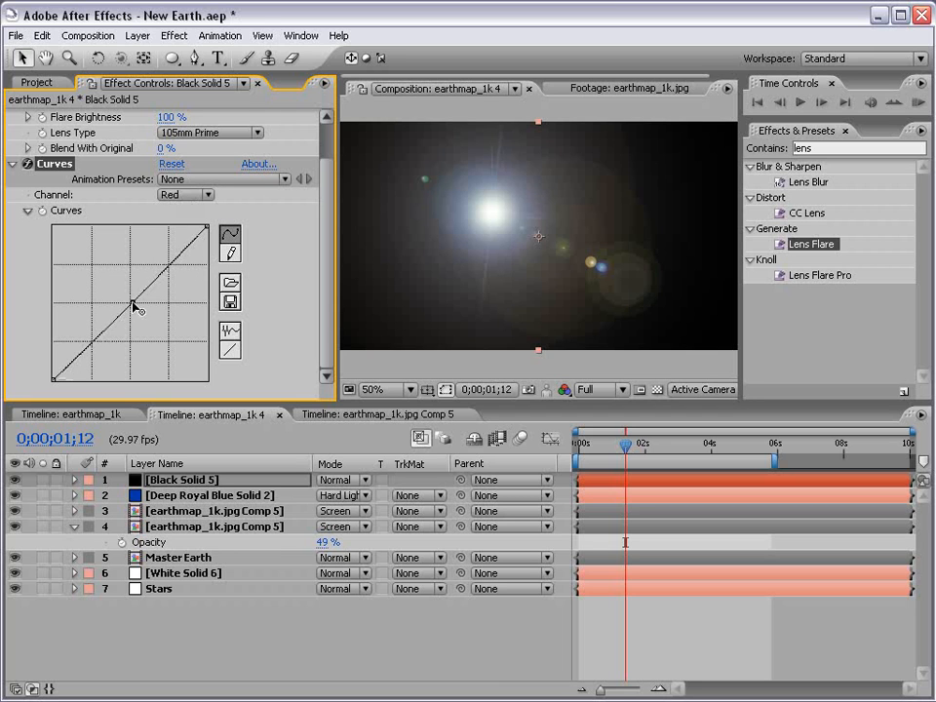
{"action": "left_click_drag", "start_coordinate": [132, 303], "coordinate": [106, 280]}
Tint the flare orange by pulling the Blue curve's midtones down strongly and raising the Green curve's midtones slightly
{"action": "left_click", "coordinate": [183, 198]}
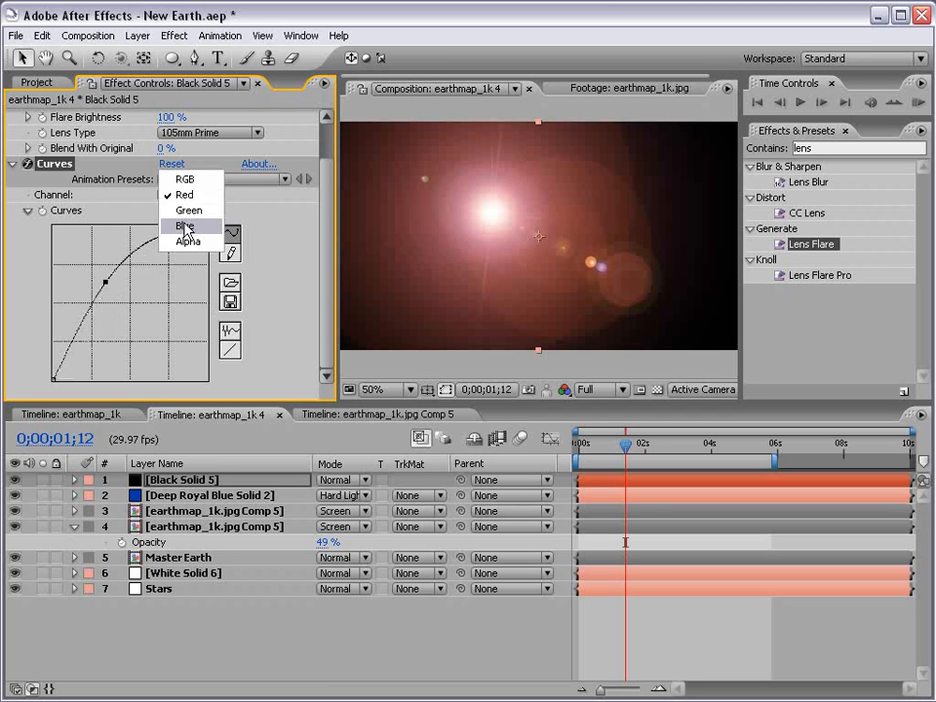
{"action": "left_click", "coordinate": [163, 225]}
{"action": "left_click_drag", "start_coordinate": [153, 314], "coordinate": [158, 320]}
{"action": "left_click", "coordinate": [168, 195]}
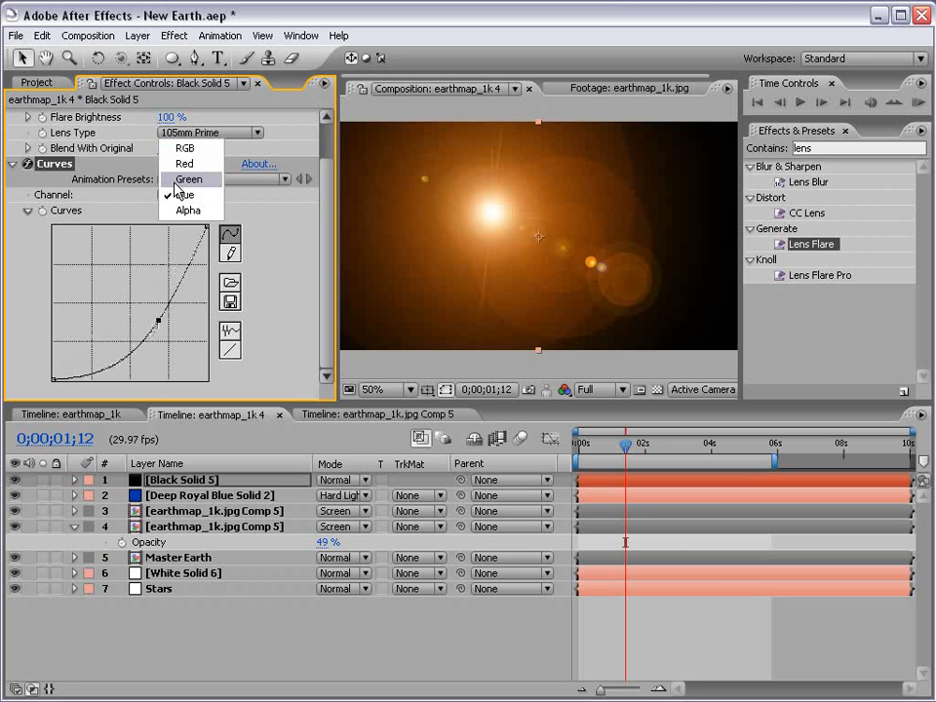
{"action": "left_click", "coordinate": [181, 178]}
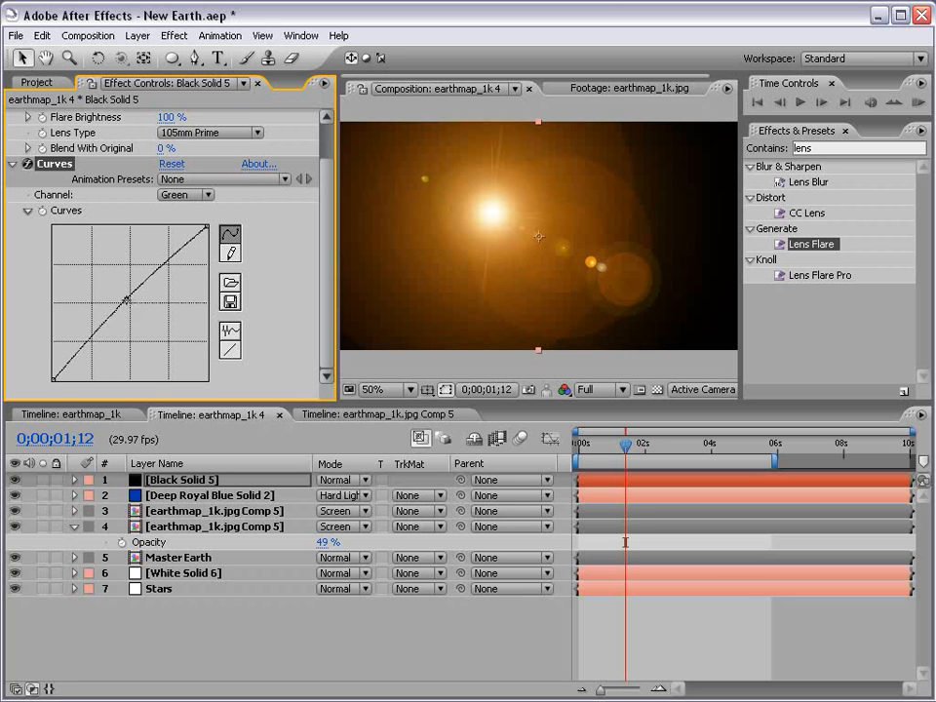
{"action": "left_click_drag", "start_coordinate": [128, 303], "coordinate": [124, 295]}
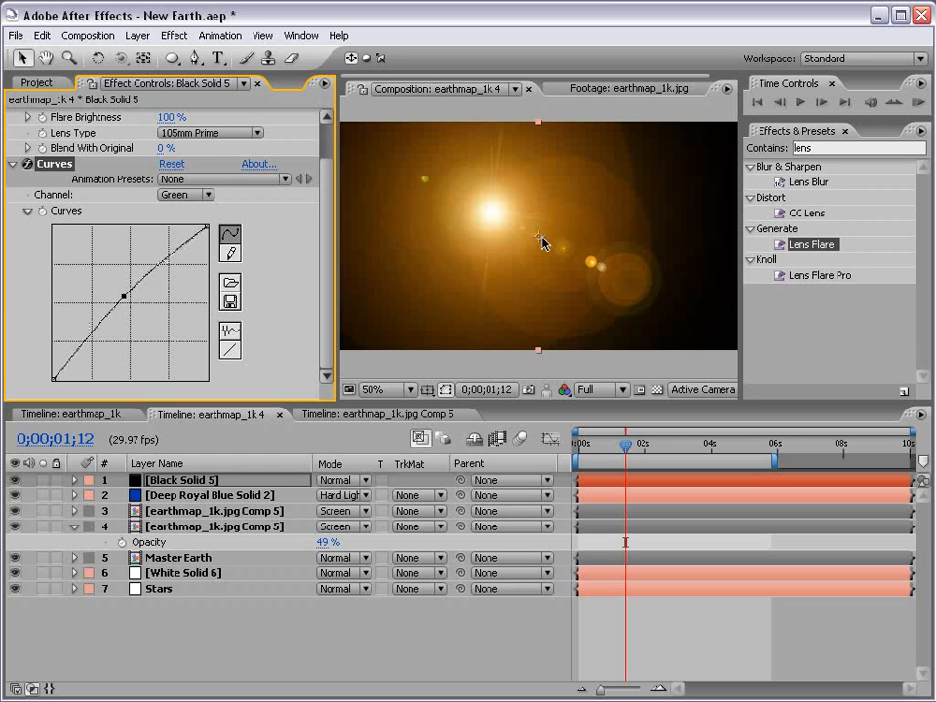
Darken the lens flare's surrounding haze by pulling down the lower part of the RGB curve in the Curves effect
{"action": "left_click", "coordinate": [175, 194]}
{"action": "left_click", "coordinate": [178, 161]}
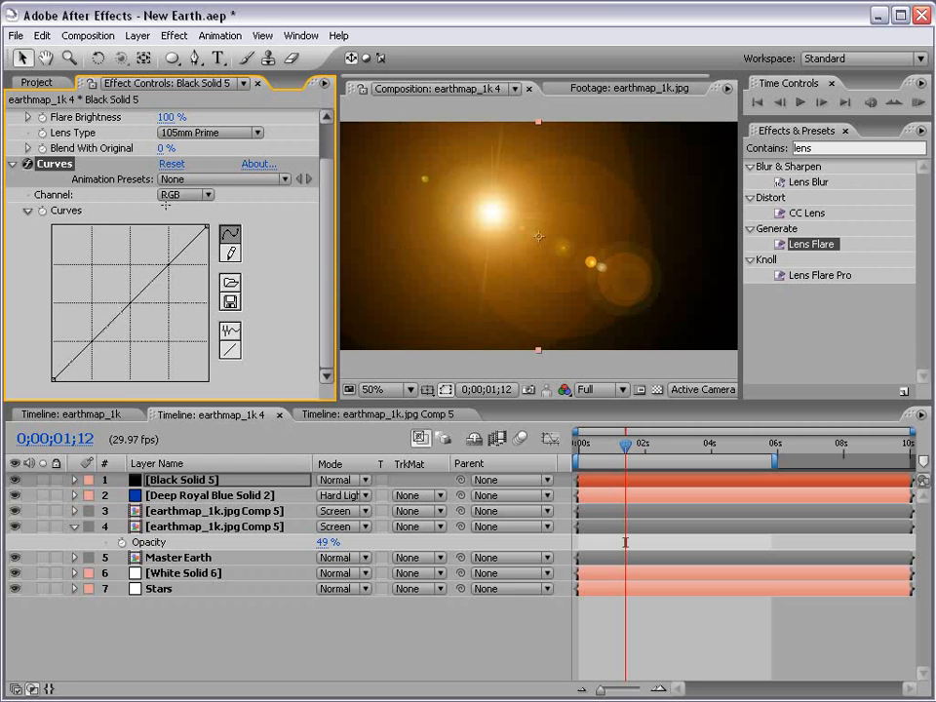
{"action": "left_click_drag", "start_coordinate": [93, 339], "coordinate": [101, 367]}
{"action": "scroll", "coordinate": [532, 301], "scroll_direction": "down", "scroll_amount": 1}
{"action": "scroll", "coordinate": [527, 301], "scroll_direction": "up", "scroll_amount": 1}
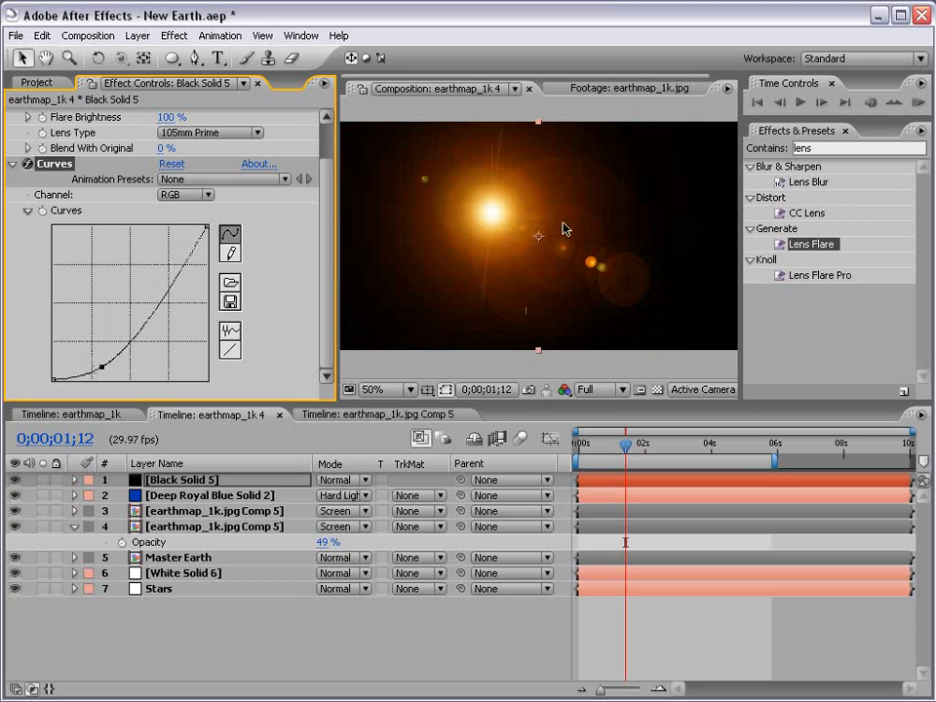
Set the flare solid's blending mode to Screen and move the Flare Center onto the Earth's bright edge, at about 354, 248
{"action": "left_click", "coordinate": [341, 479]}
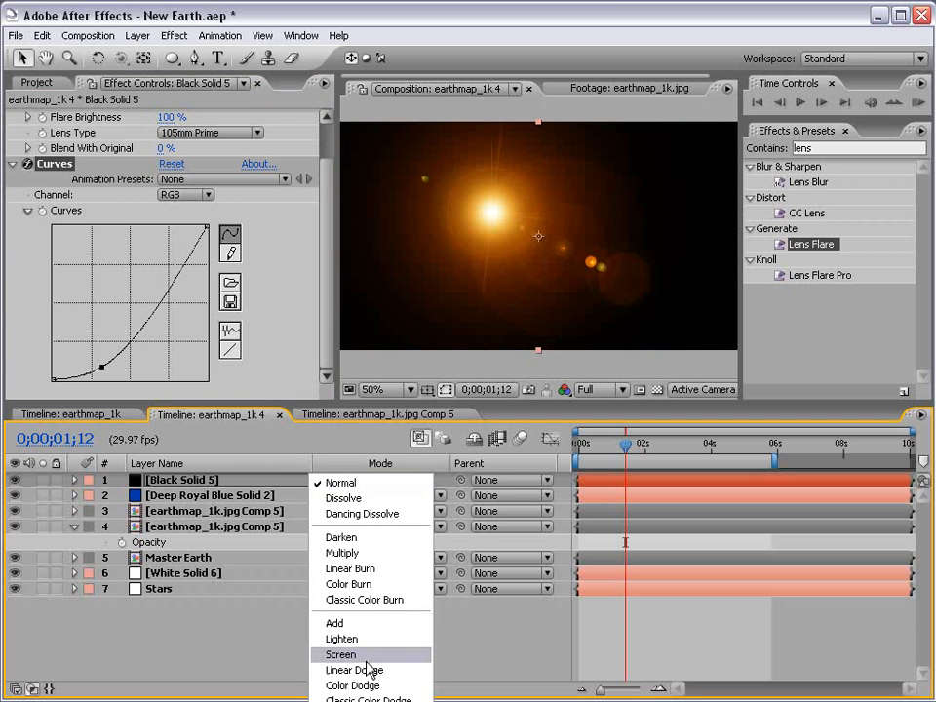
{"action": "left_click", "coordinate": [343, 654]}
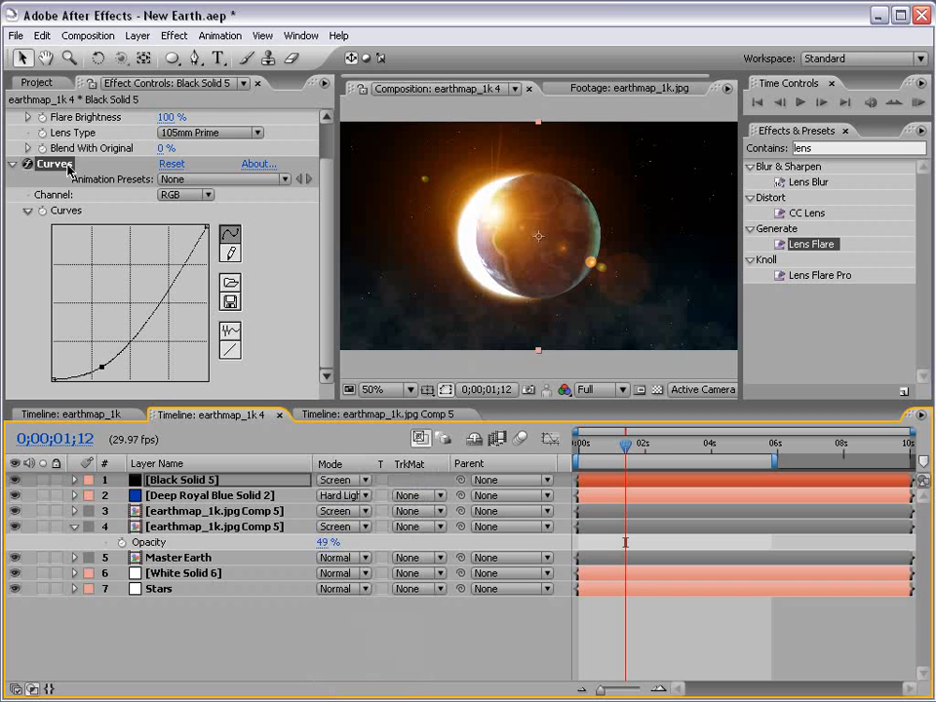
{"action": "left_click_drag", "start_coordinate": [324, 247], "coordinate": [316, 192]}
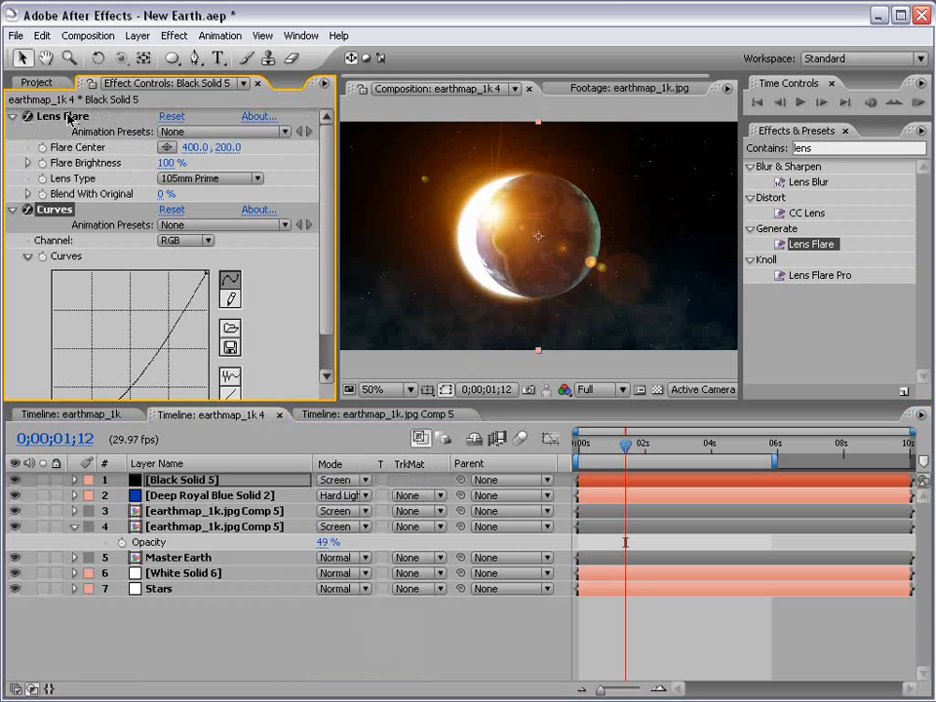
{"action": "left_click", "coordinate": [67, 117]}
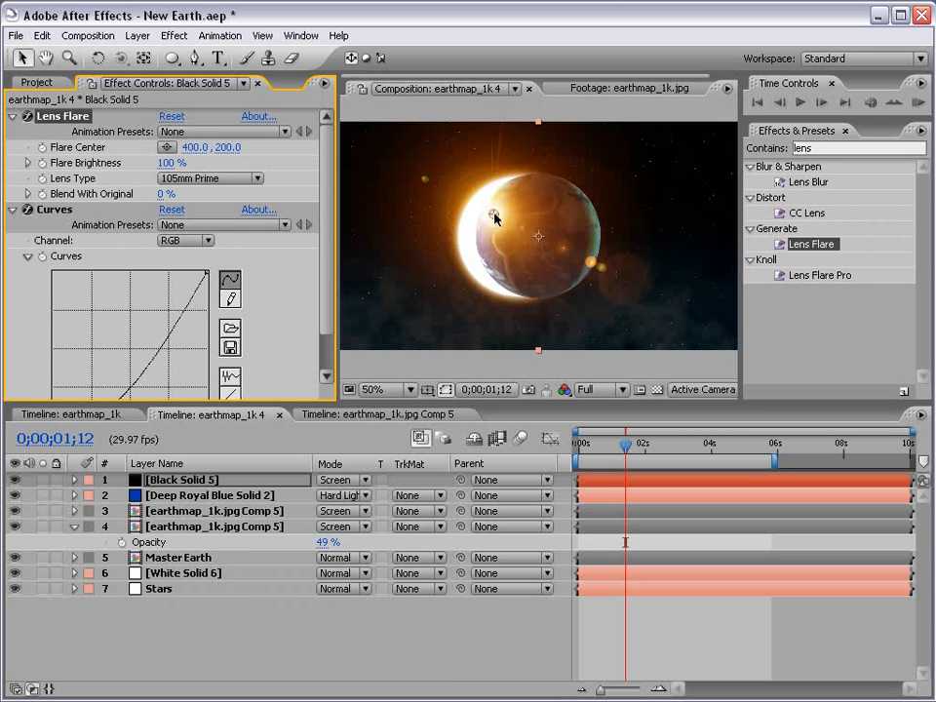
{"action": "left_click_drag", "start_coordinate": [494, 216], "coordinate": [474, 238]}
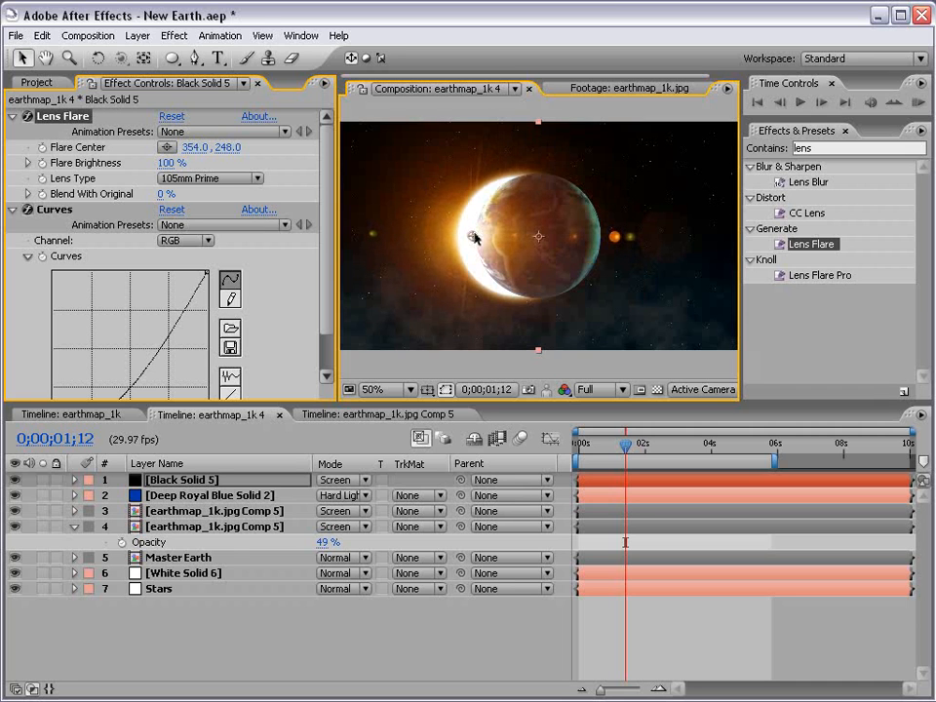
Raise the Green curve's midtones slightly more to make the flare yellower, and maximize the composition view
{"action": "left_click_drag", "start_coordinate": [327, 280], "coordinate": [323, 326]}
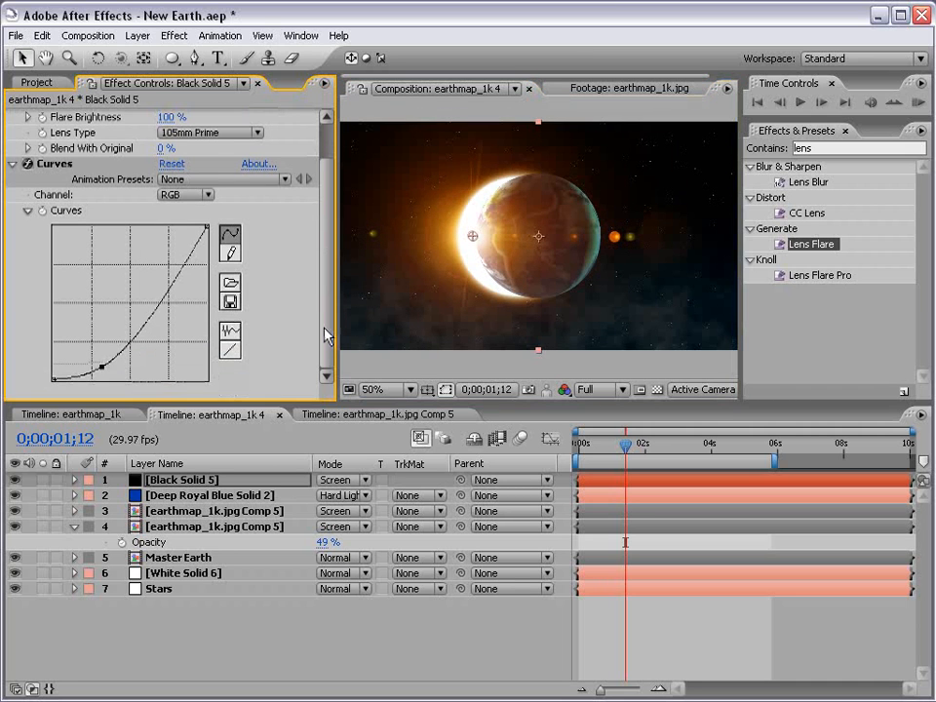
{"action": "left_click", "coordinate": [185, 194]}
{"action": "left_click", "coordinate": [192, 230]}
{"action": "mouse_move", "coordinate": [136, 300]}
{"action": "left_mouse_down"}
{"action": "mouse_move", "coordinate": [129, 269]}
{"action": "mouse_move", "coordinate": [112, 288]}
{"action": "mouse_move", "coordinate": [109, 278]}
{"action": "mouse_move", "coordinate": [121, 292]}
{"action": "left_mouse_up"}
{"action": "key", "text": "grave"}
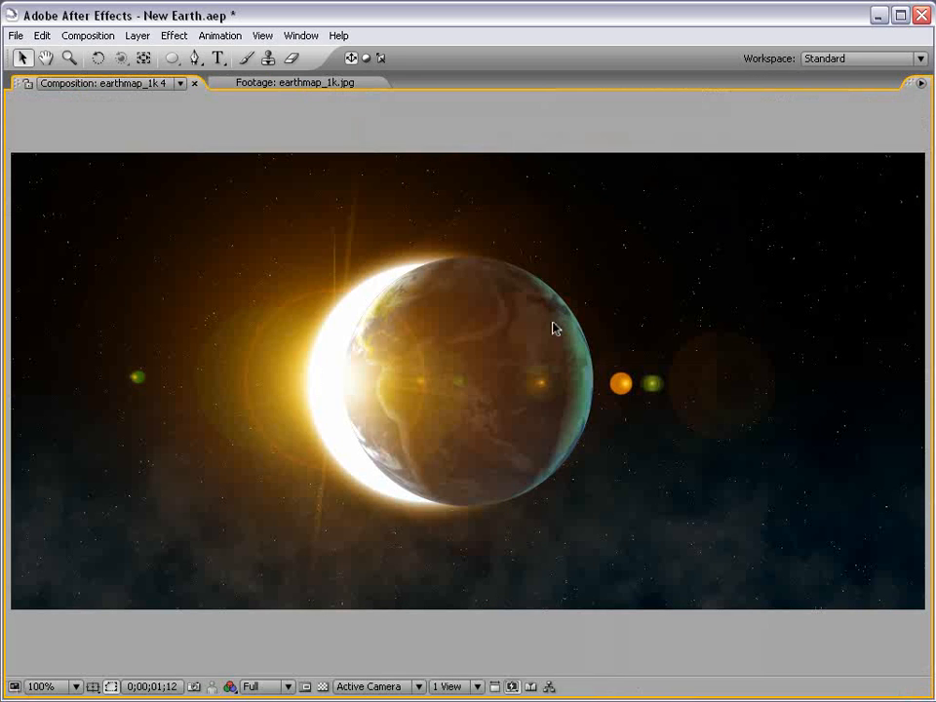